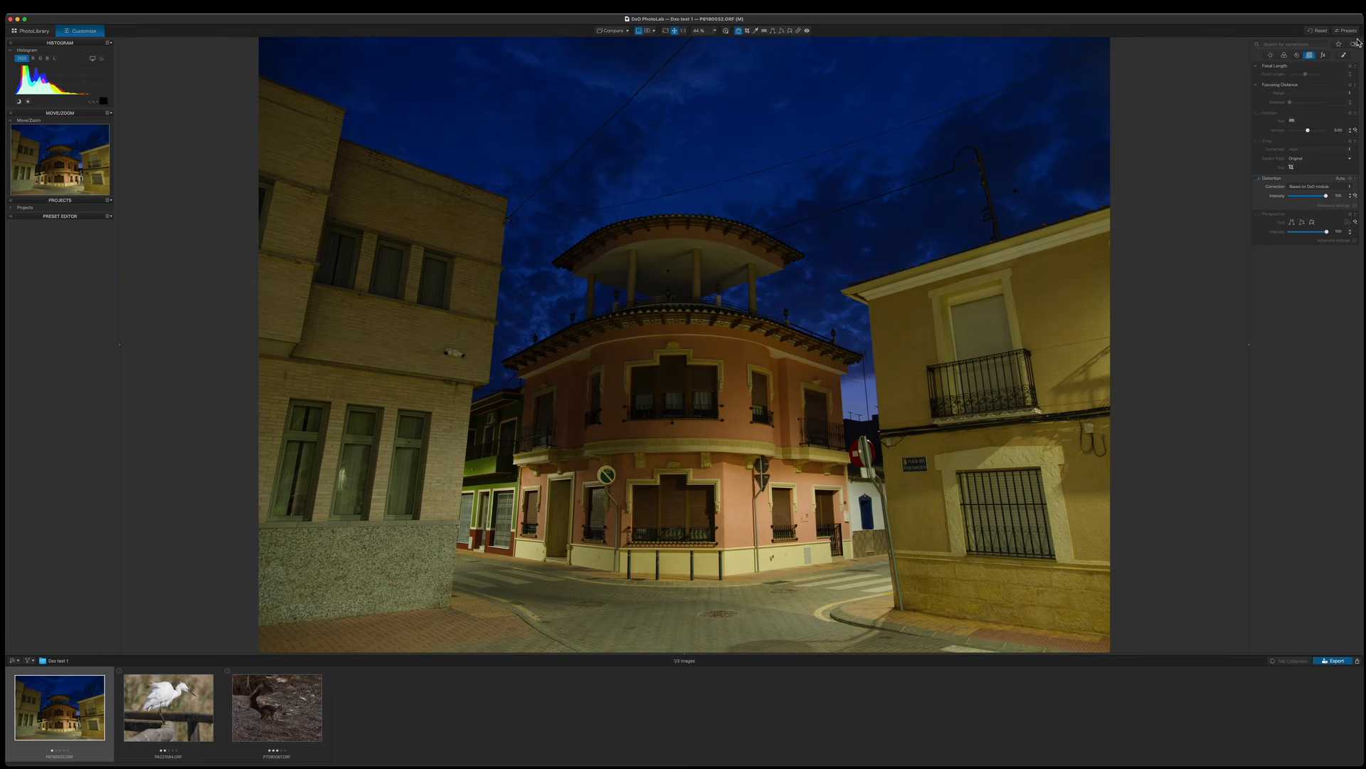
# Apply the "DxO Optical Corrections only" preset to the photo.
pyautogui.click(1350, 33)
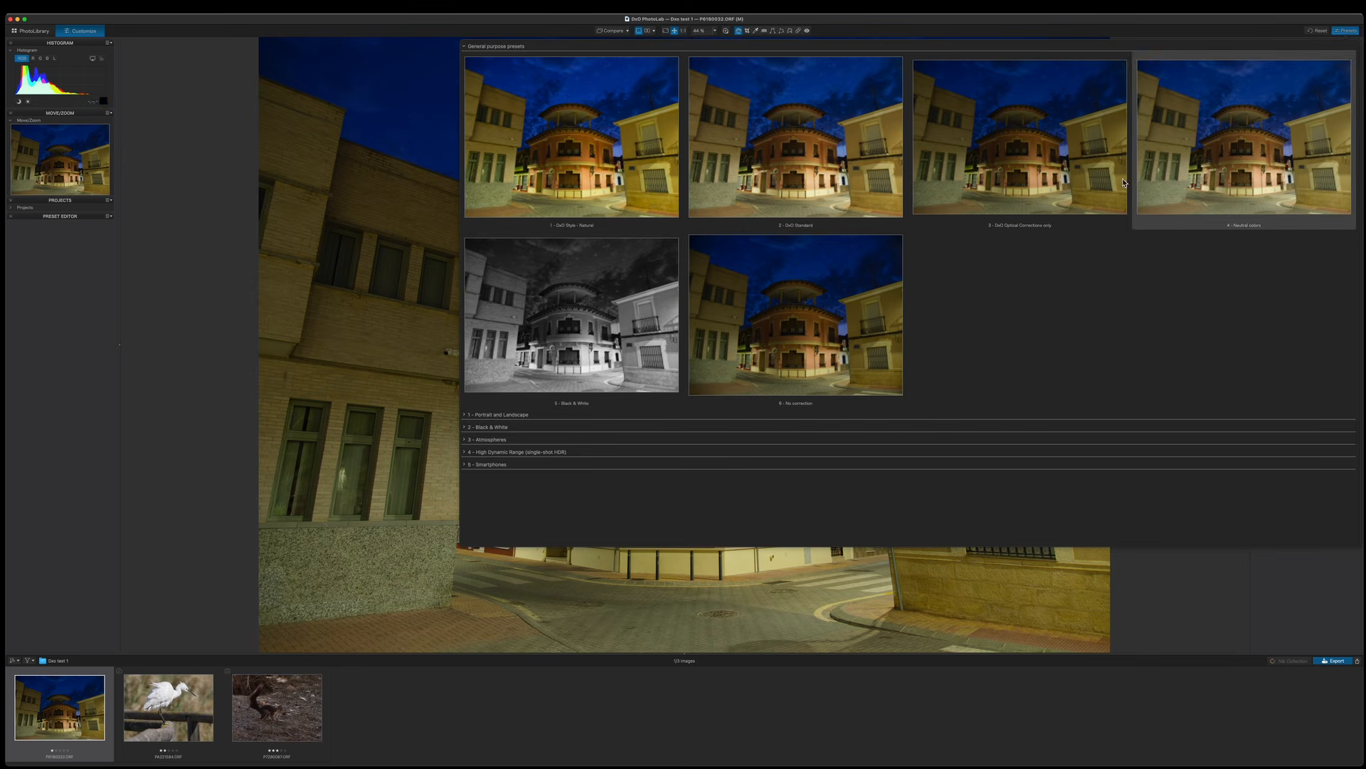
pyautogui.click(1048, 178)
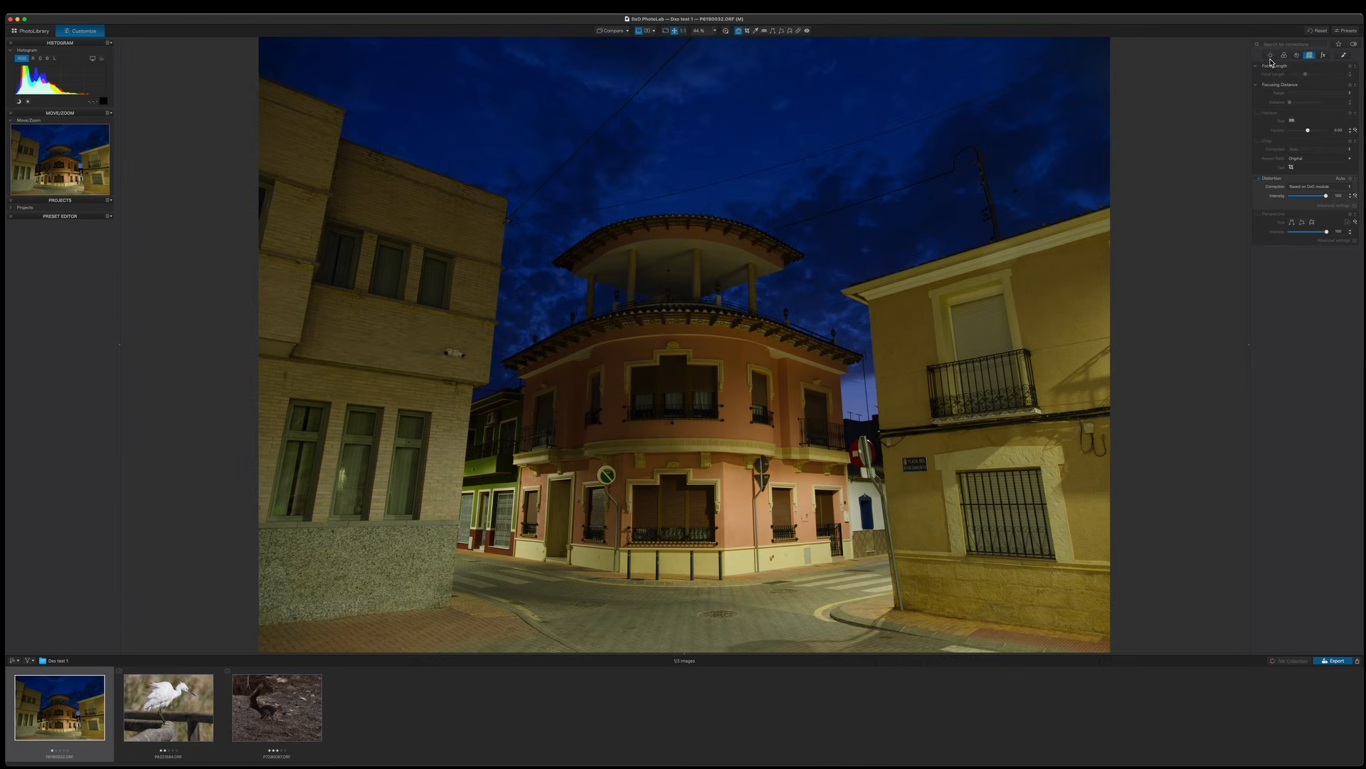
# Browse through the tool palette tabs to review the available adjustments.
pyautogui.click(1271, 57)
pyautogui.click(1285, 55)
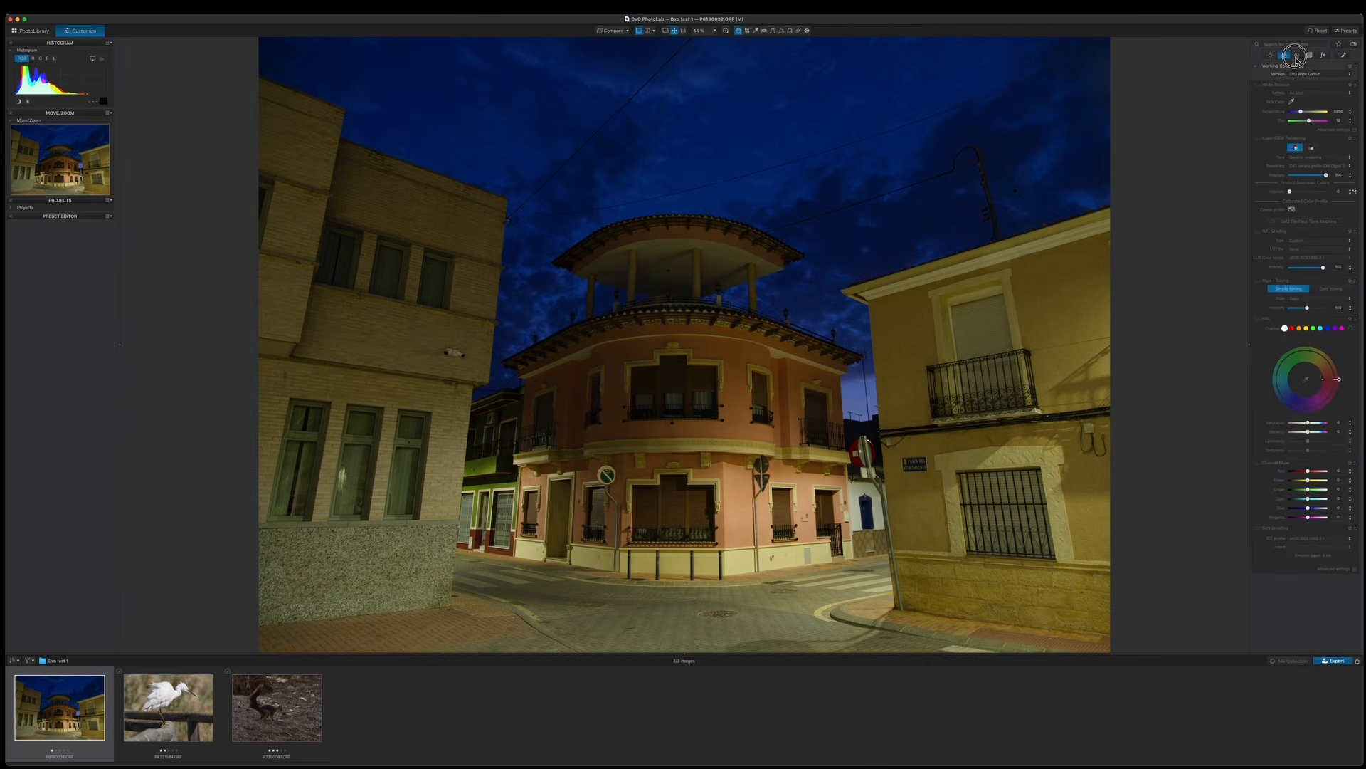
pyautogui.click(1297, 55)
pyautogui.click(1323, 55)
pyautogui.click(1272, 56)
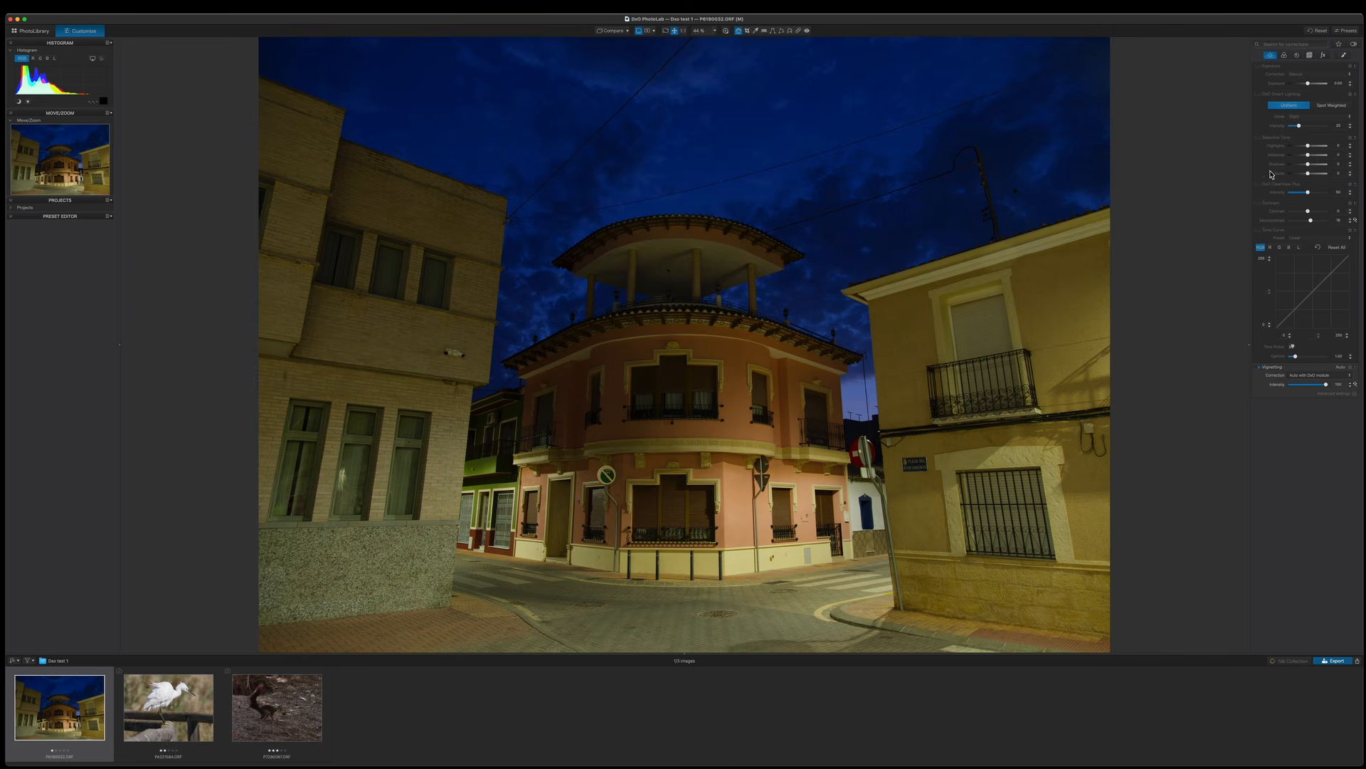
# Brighten the photo using the Exposure slider and the Selective Tone midtones and shadows sliders.
pyautogui.click(1308, 146)
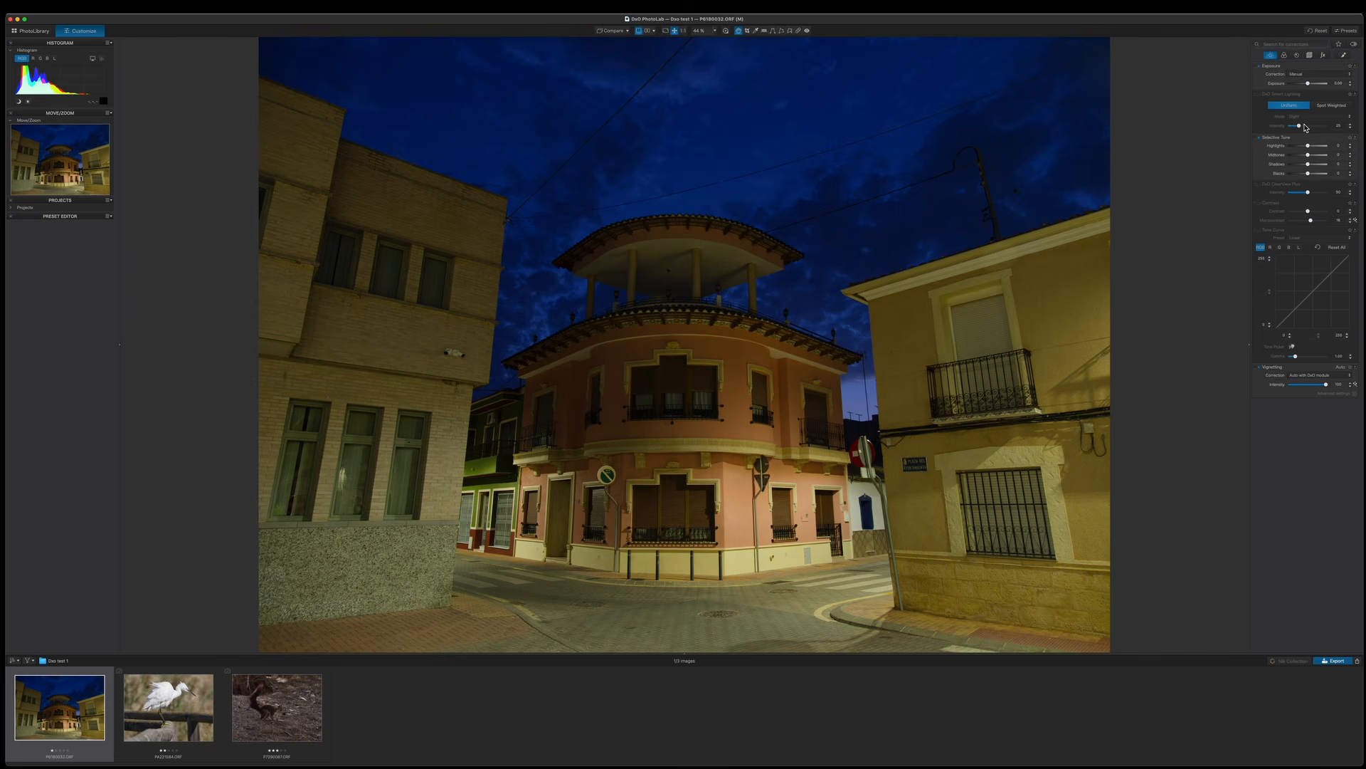
pyautogui.moveTo(1309, 85); pyautogui.dragTo(1313, 85)
pyautogui.doubleClick(1313, 83)
pyautogui.moveTo(1308, 149)
pyautogui.mouseDown()
pyautogui.moveTo(1320, 168)
pyautogui.moveTo(1311, 156)
pyautogui.mouseUp()
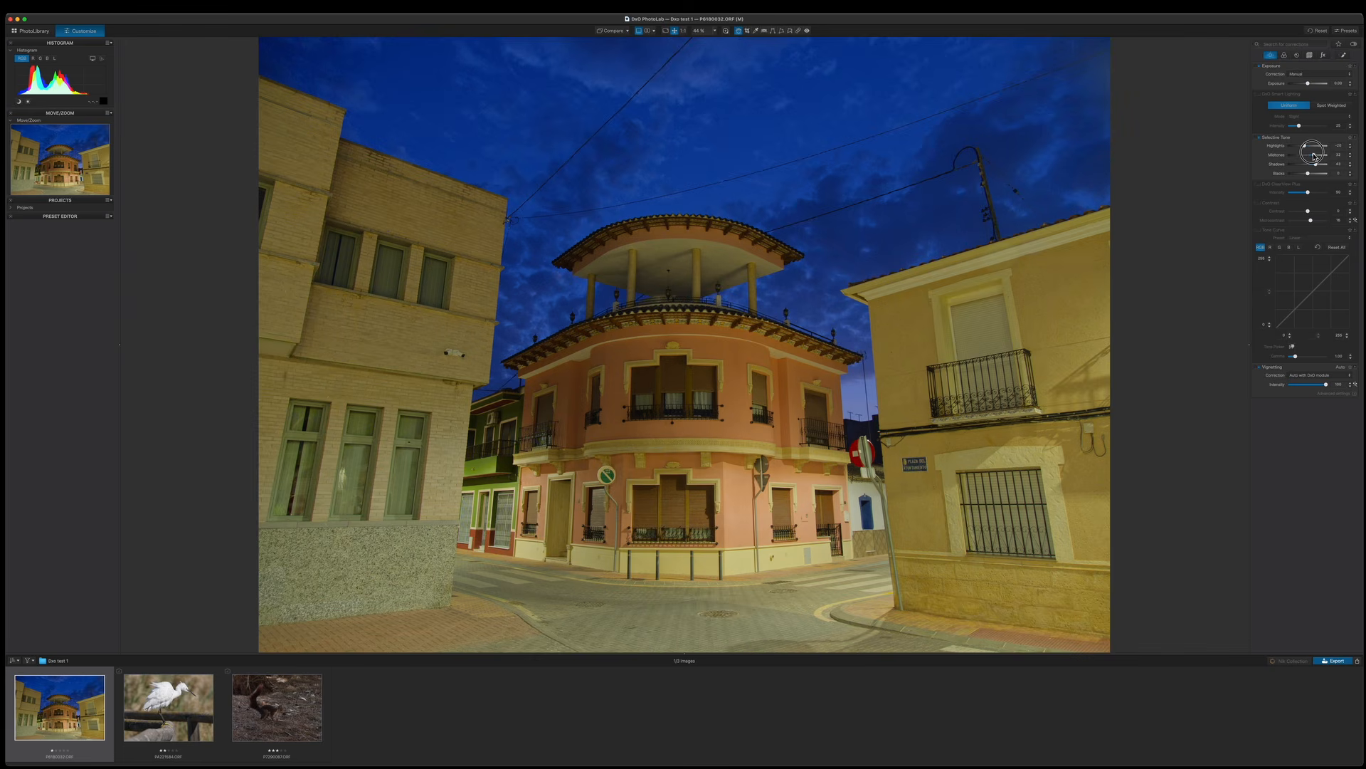
pyautogui.moveTo(1313, 157); pyautogui.dragTo(1308, 174)
# Adjust the HSL saturation and vibrancy sliders in the color tools.
pyautogui.click(1285, 56)
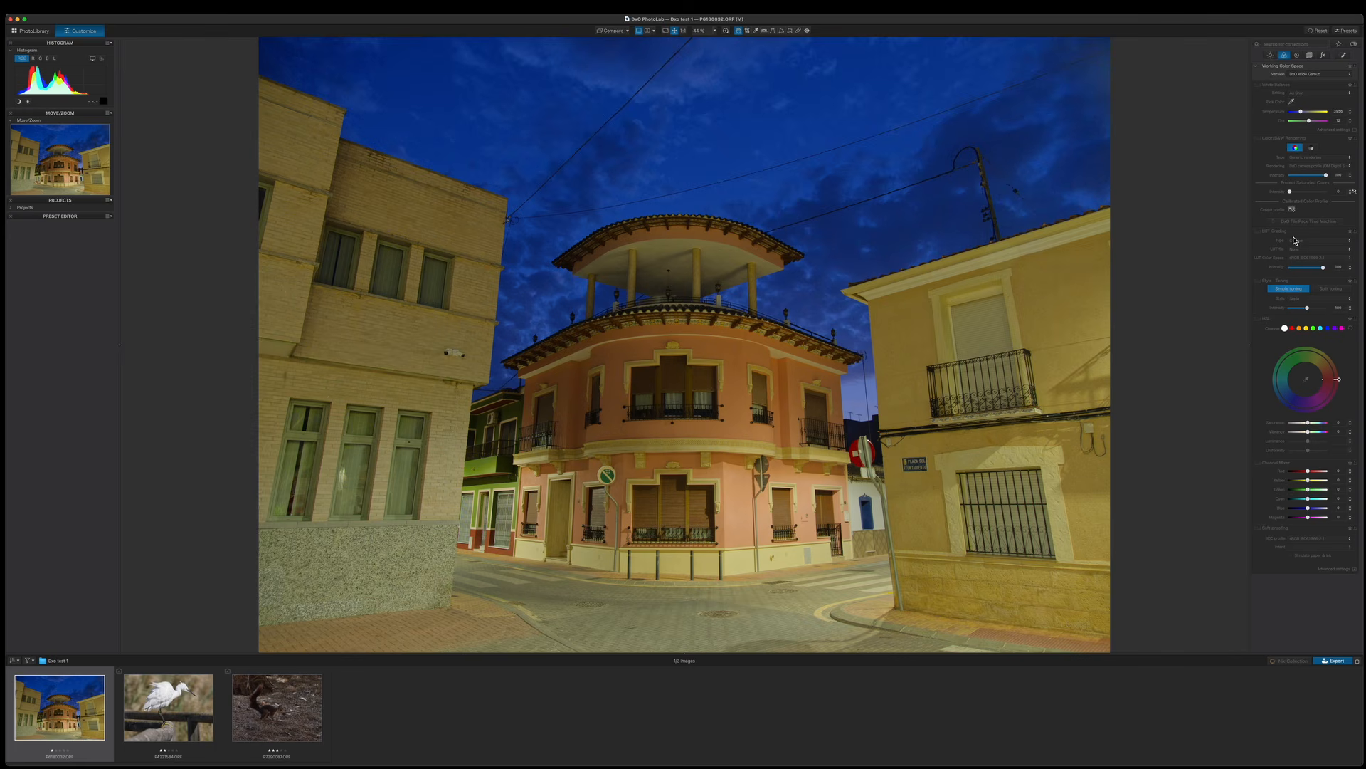
pyautogui.click(1313, 429)
pyautogui.click(1312, 430)
pyautogui.click(1310, 434)
pyautogui.moveTo(1312, 433); pyautogui.dragTo(1310, 423)
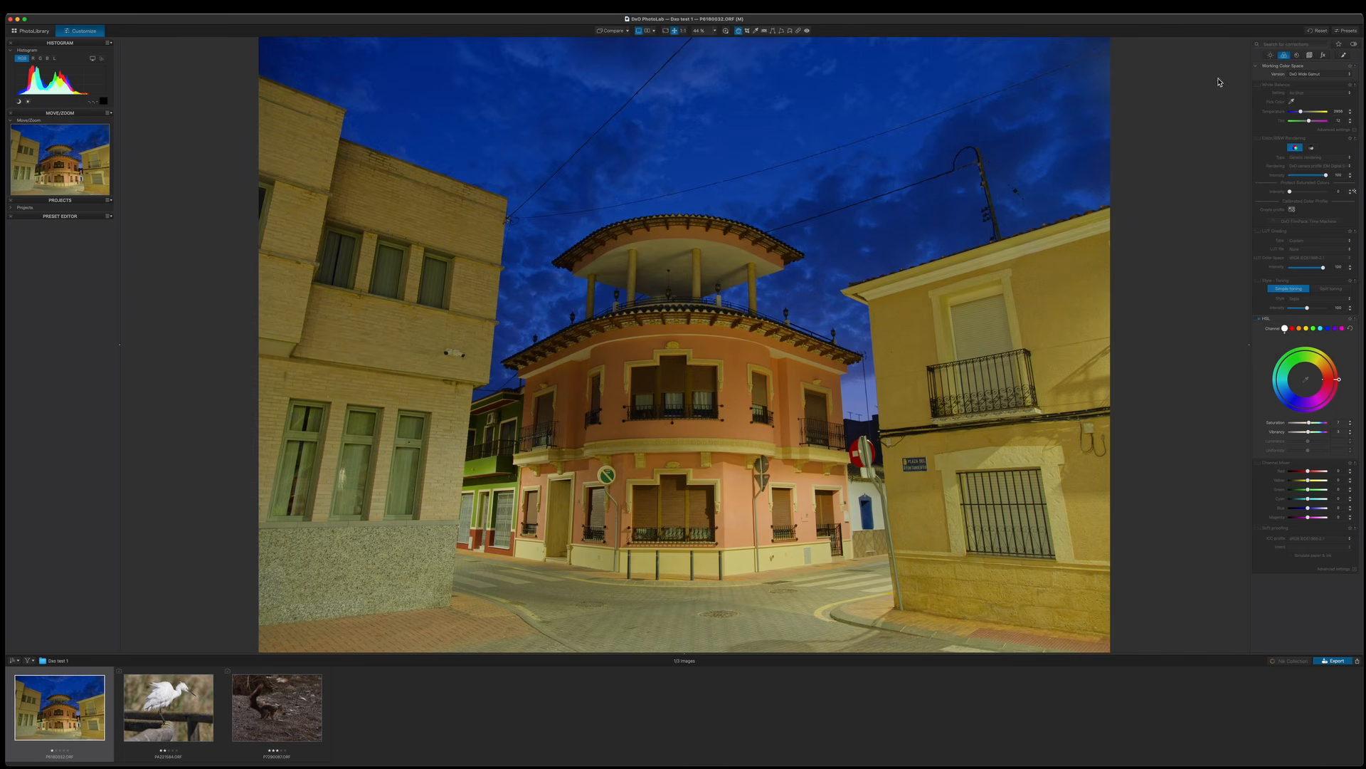
# Zoom to 100% on the sky and set the denoising mode to DeepPRIME XD2s.
pyautogui.click(1297, 55)
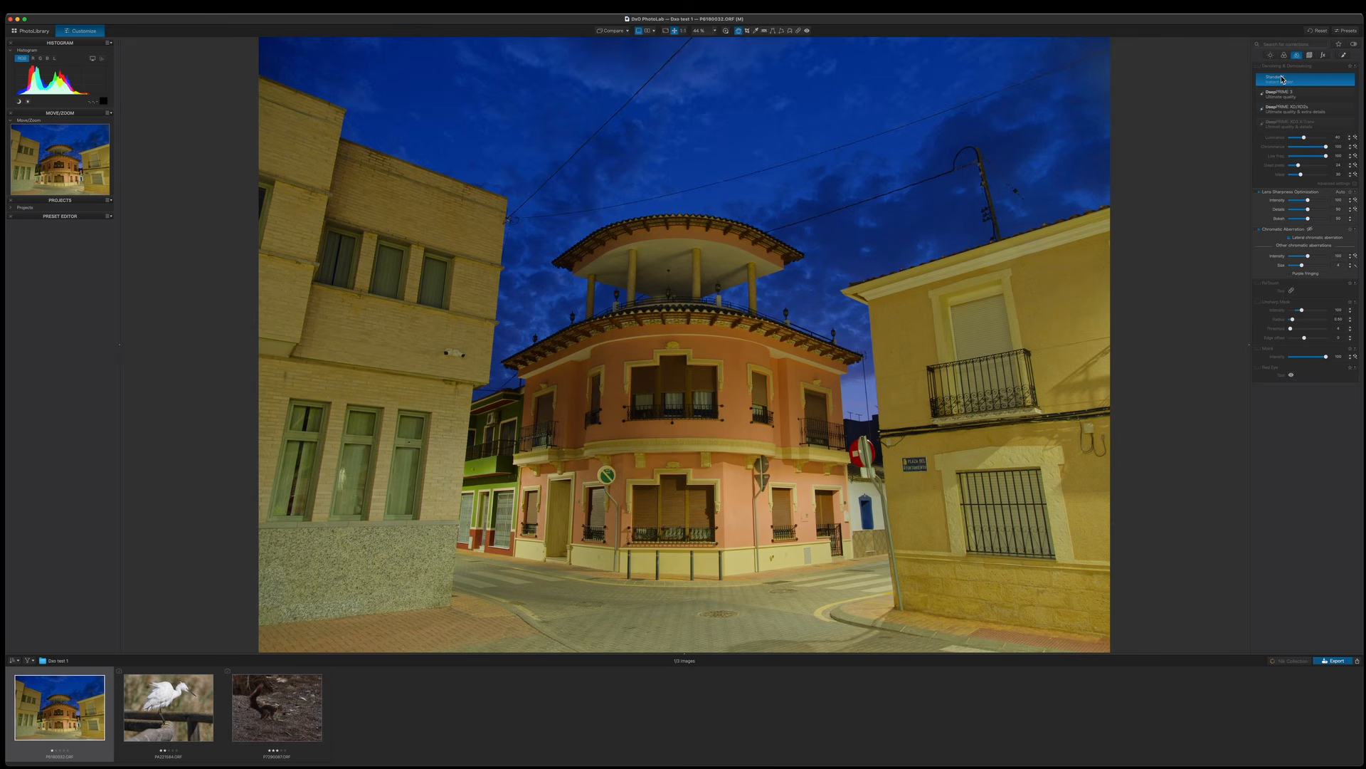
pyautogui.click(683, 32)
pyautogui.moveTo(702, 229); pyautogui.dragTo(783, 346)
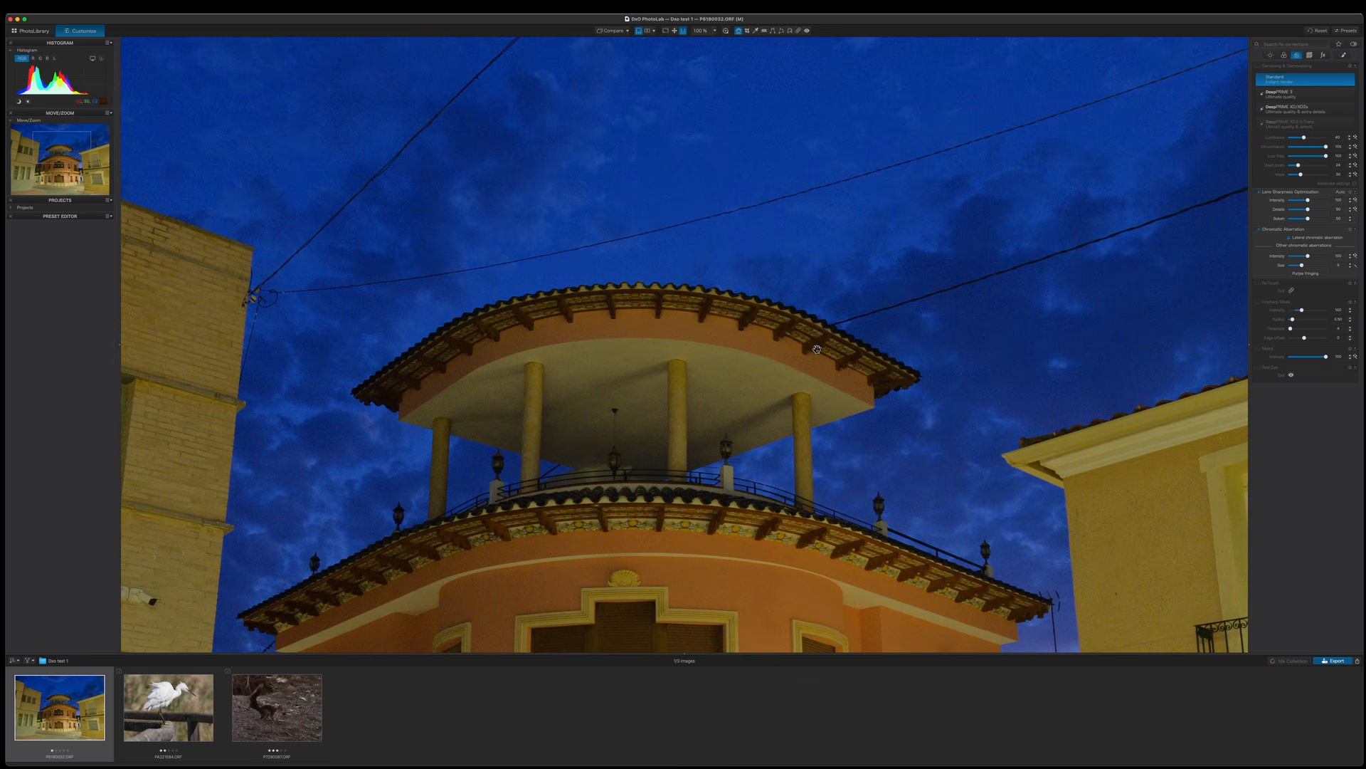
pyautogui.moveTo(803, 314); pyautogui.dragTo(800, 331)
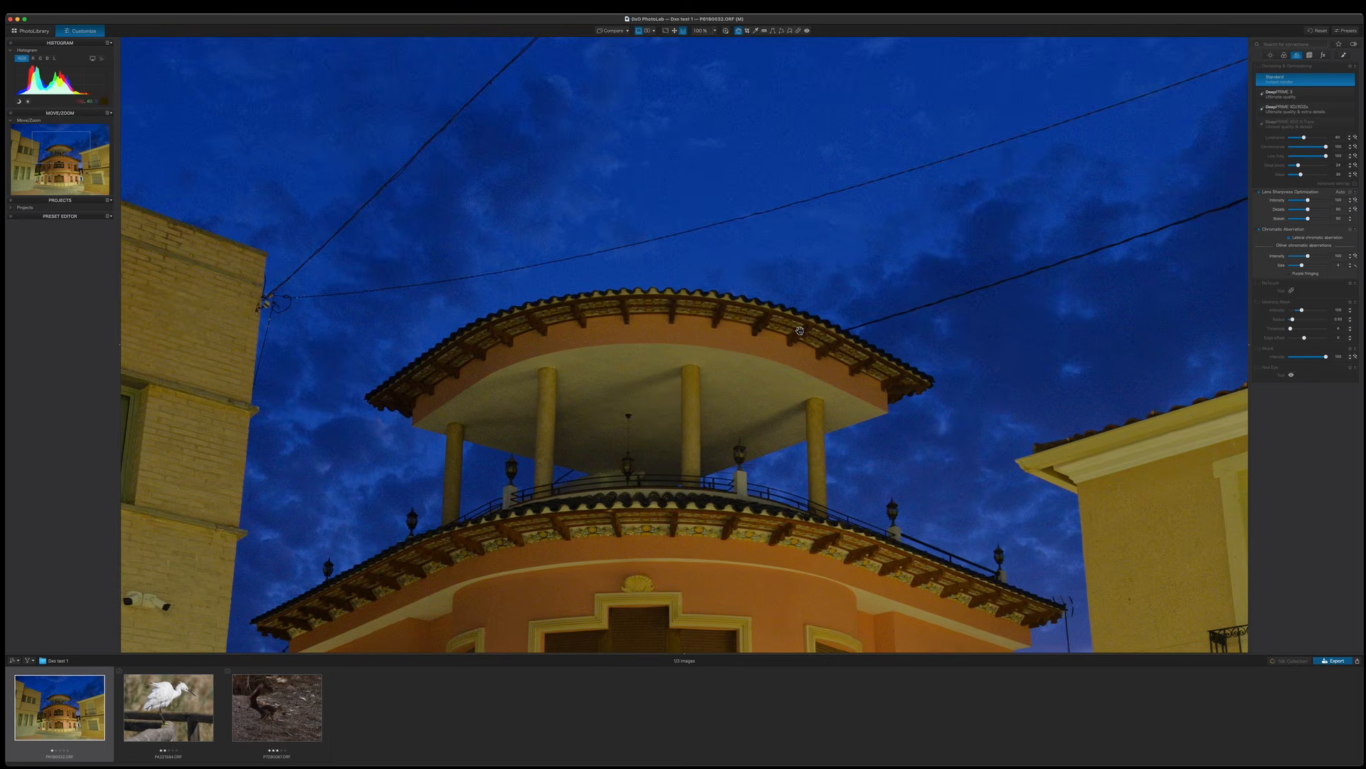
pyautogui.click(1284, 111)
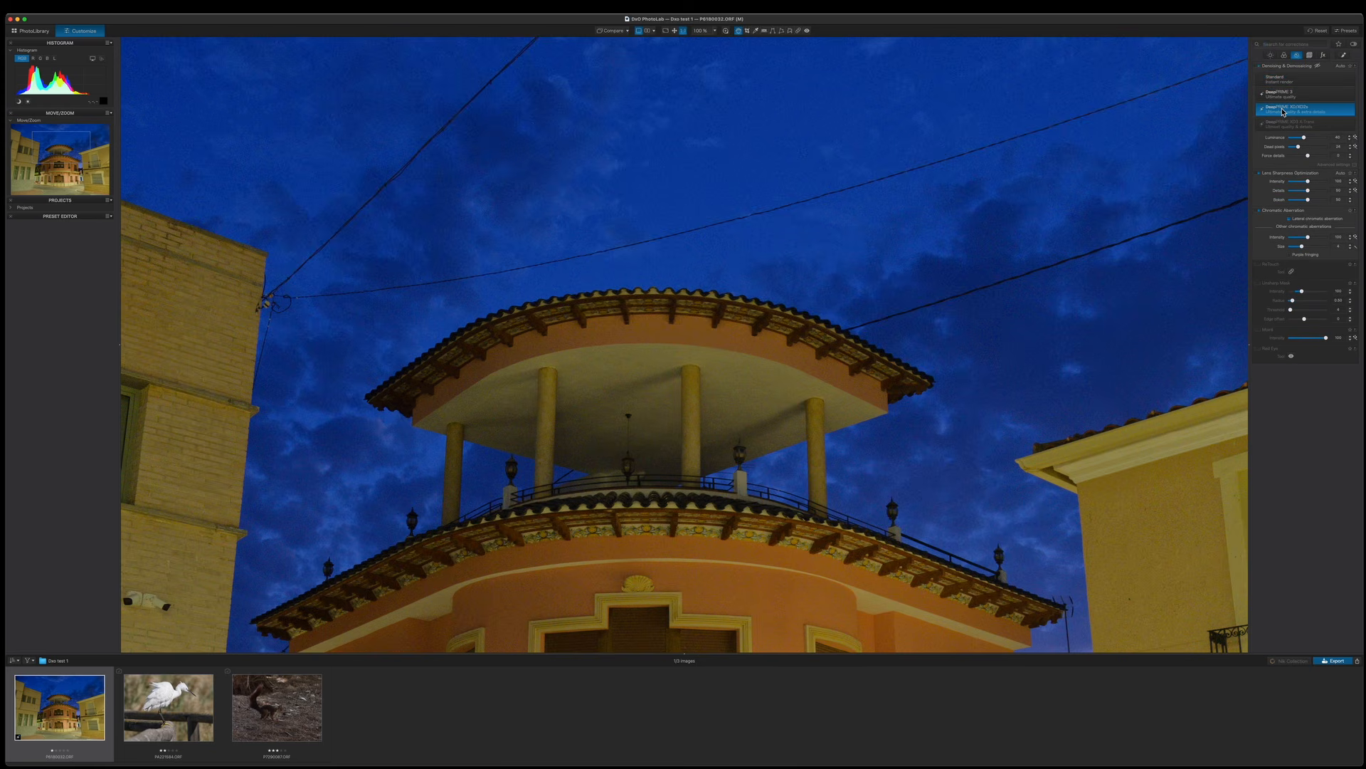
# Inspect the denoised sky with the loupe, then return to the fit-to-screen view.
pyautogui.moveTo(782, 265); pyautogui.dragTo(798, 218)
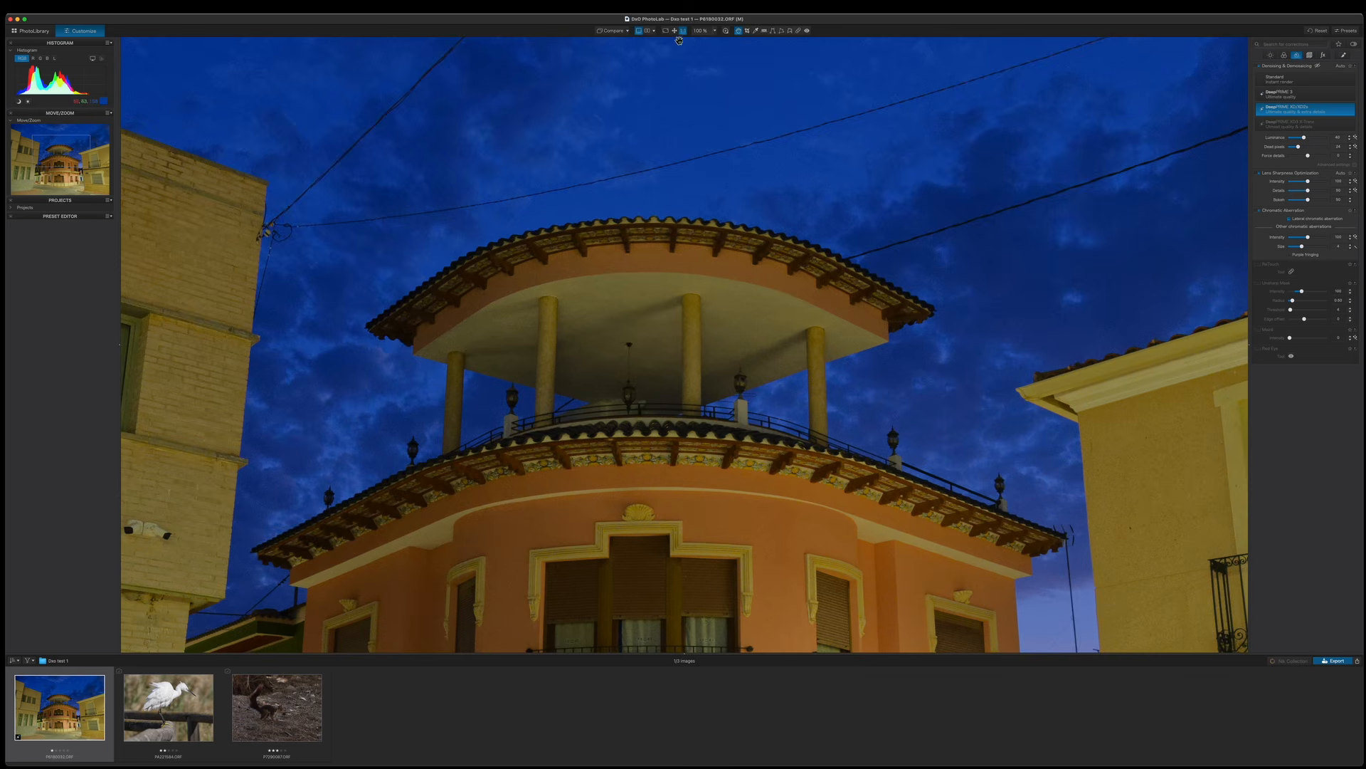
pyautogui.moveTo(684, 229); pyautogui.dragTo(719, 221)
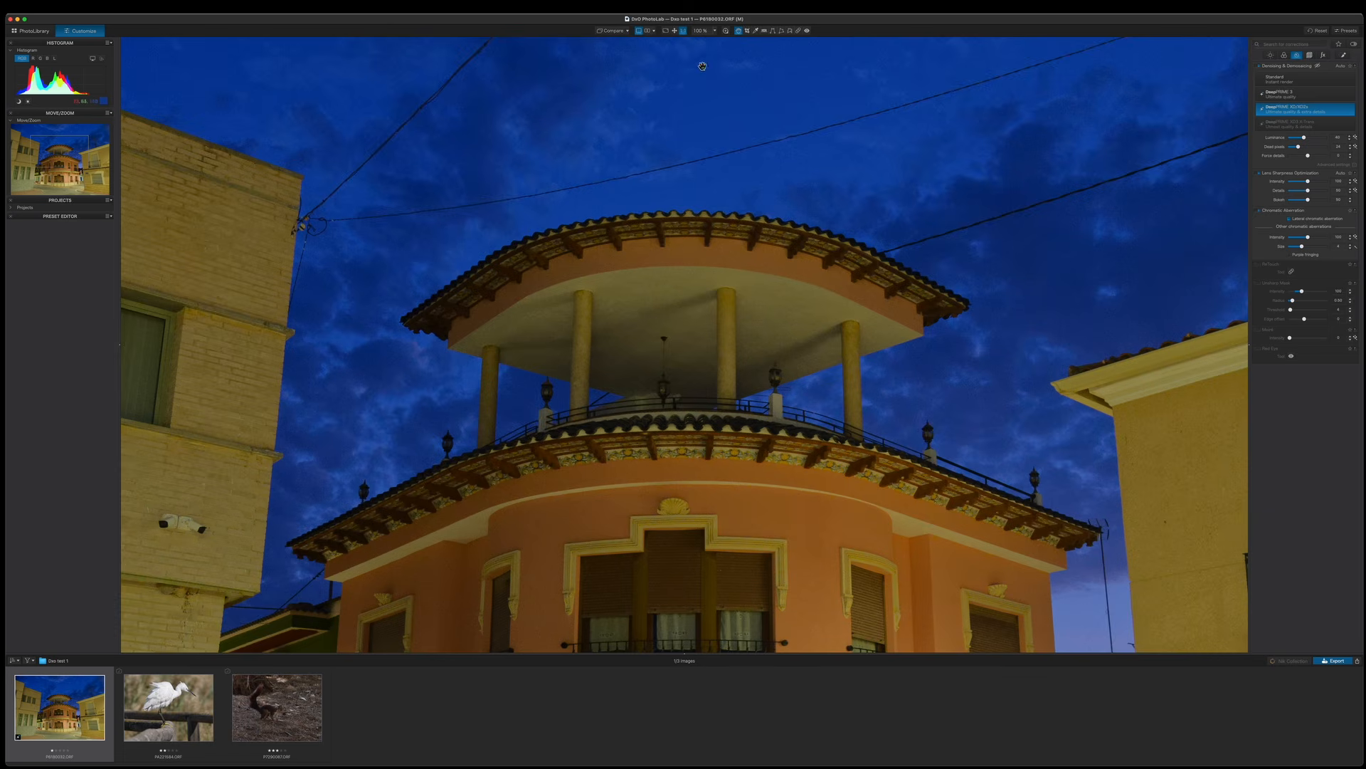
pyautogui.click(726, 31)
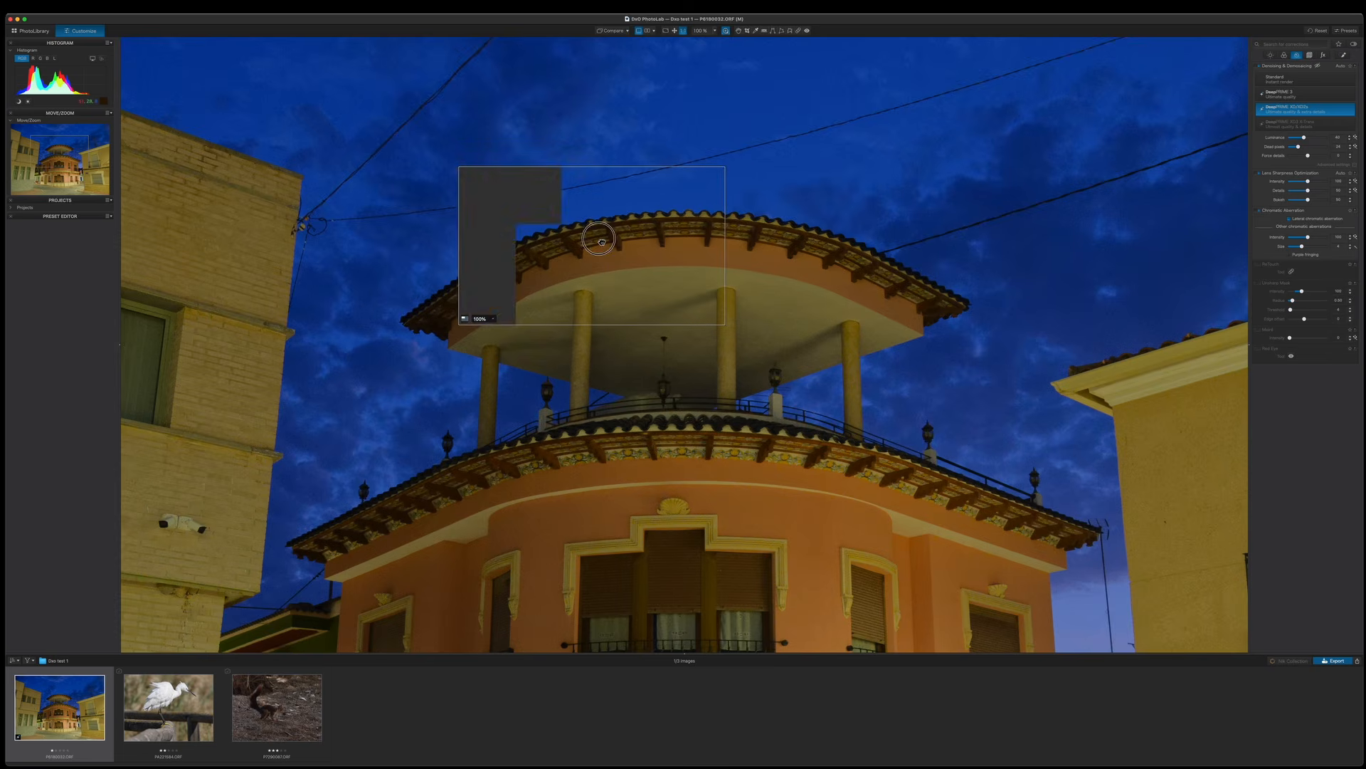
pyautogui.moveTo(615, 244); pyautogui.dragTo(911, 286)
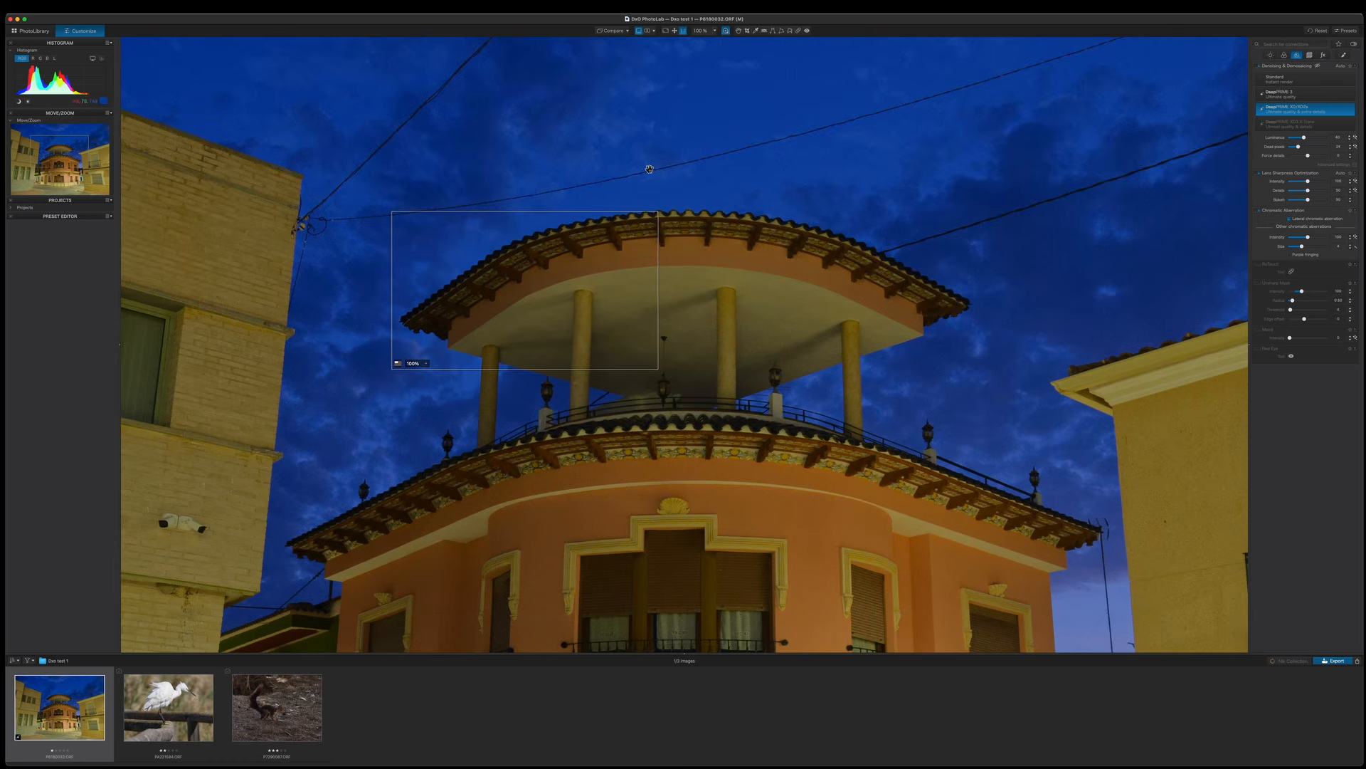
pyautogui.click(726, 31)
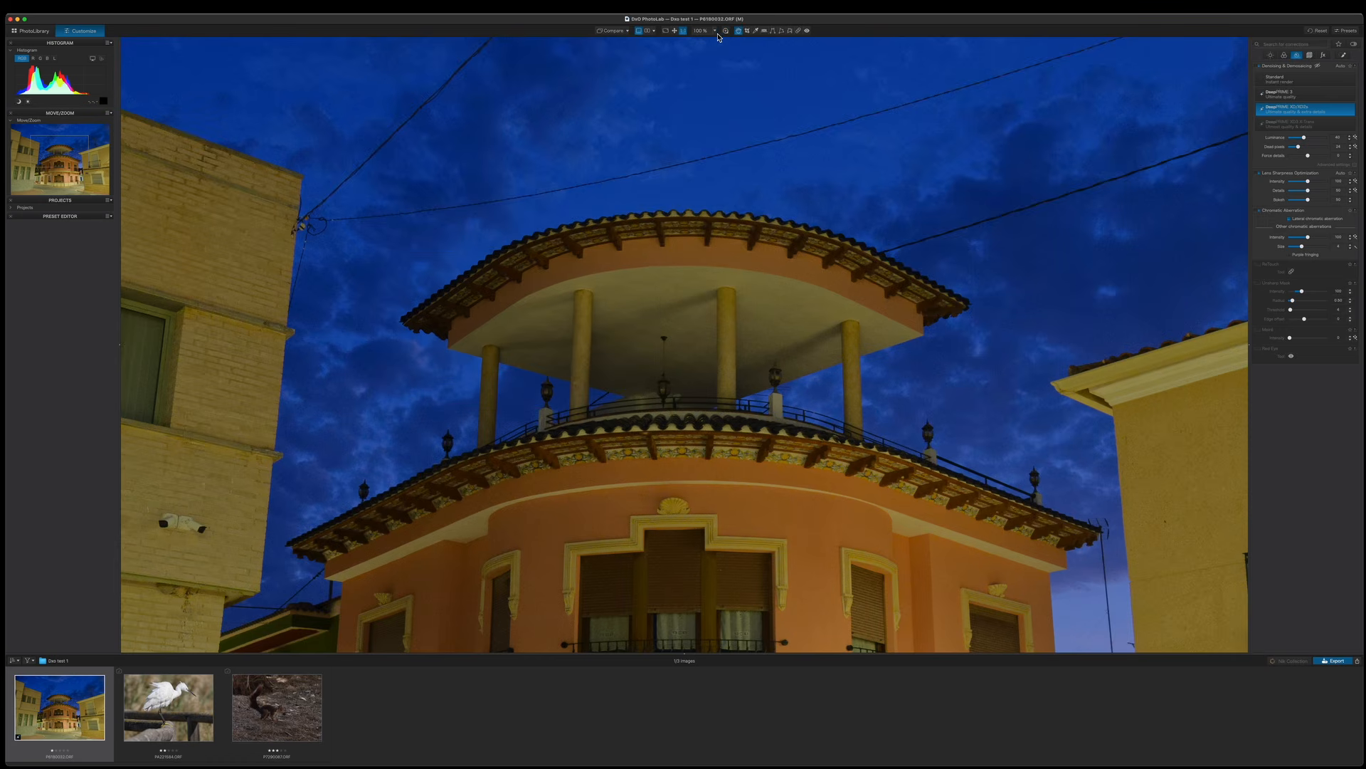
pyautogui.click(674, 32)
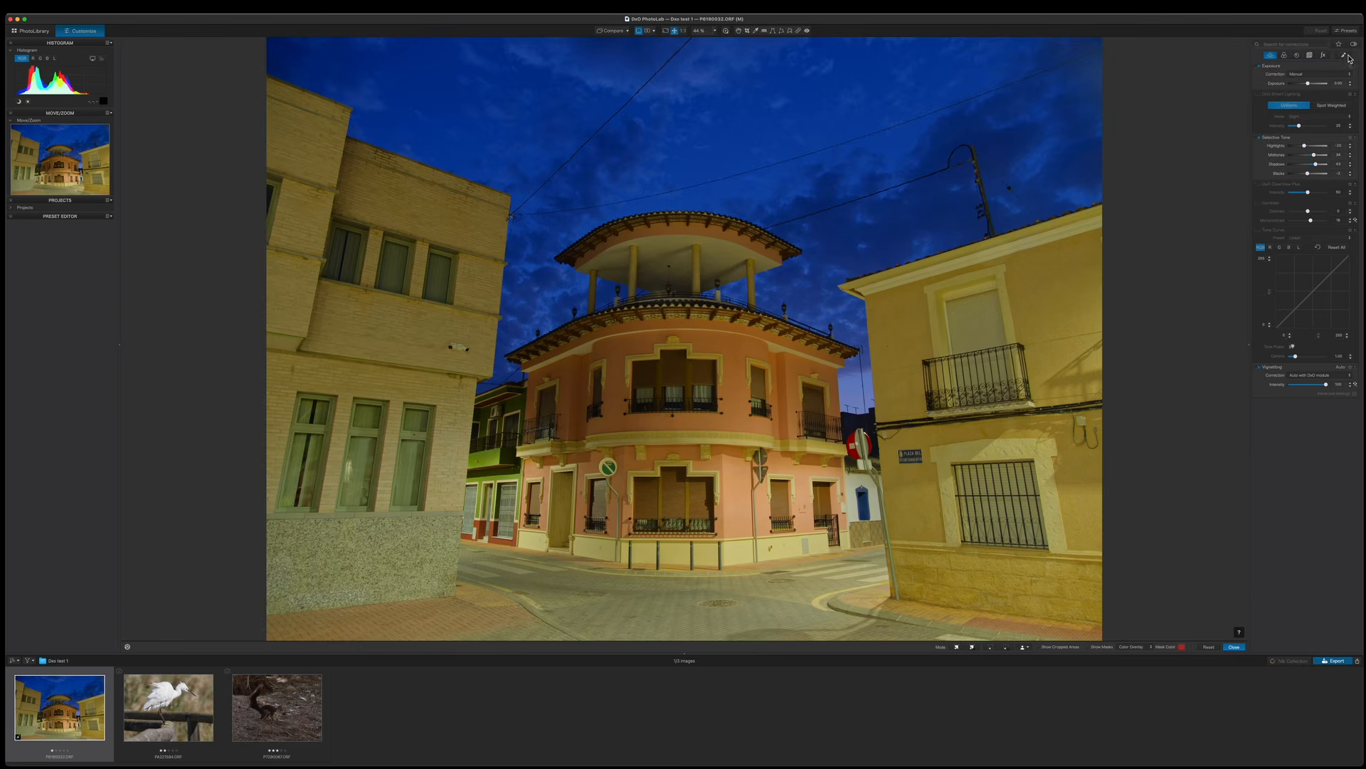
# Create an AI Sky mask in Local Adjustments.
pyautogui.click(1344, 55)
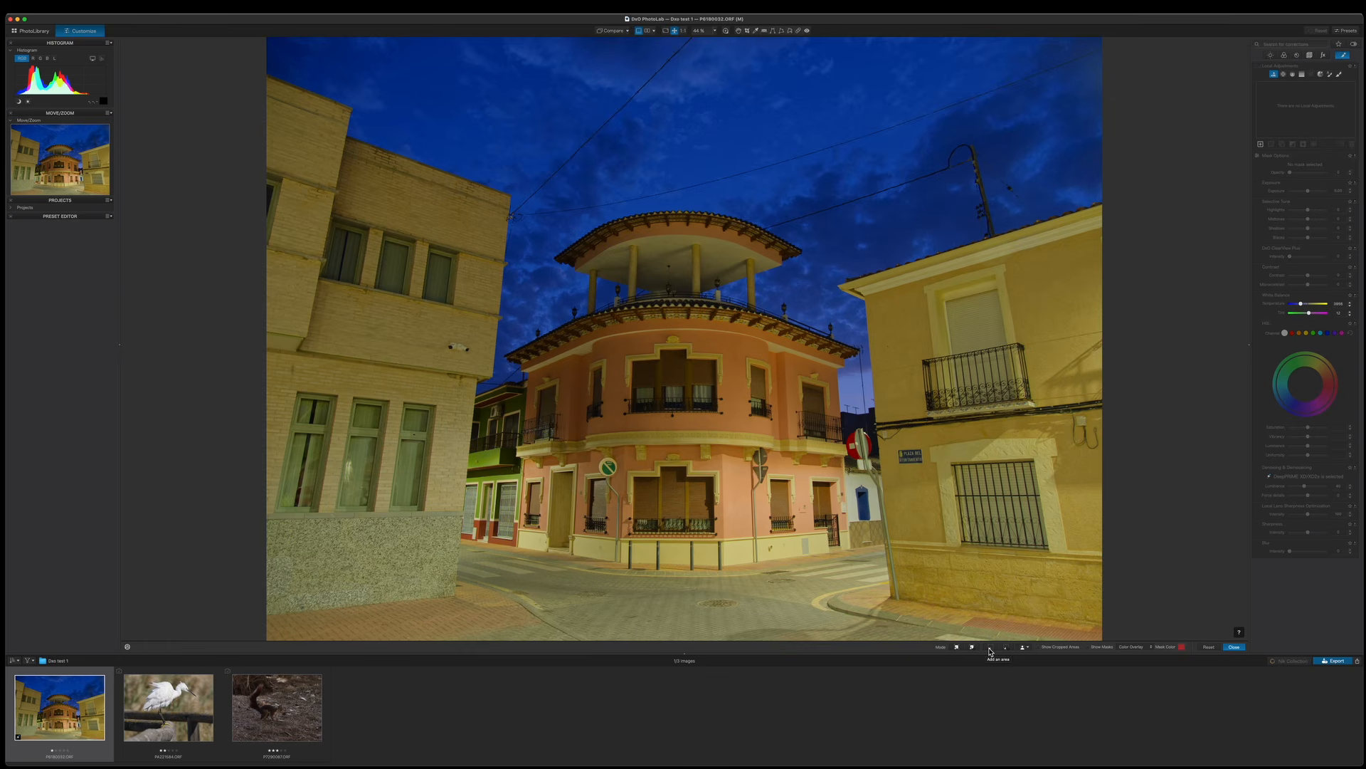
pyautogui.click(1030, 649)
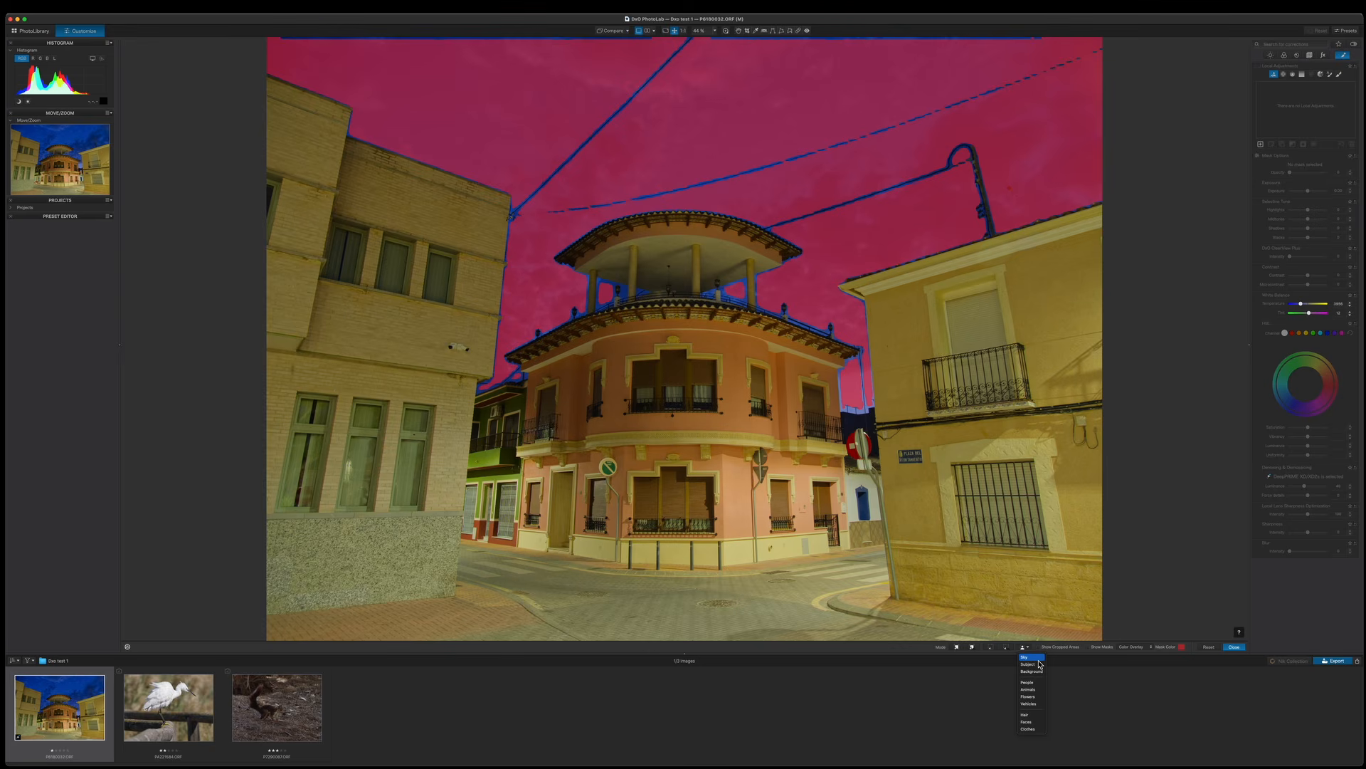
pyautogui.click(1036, 657)
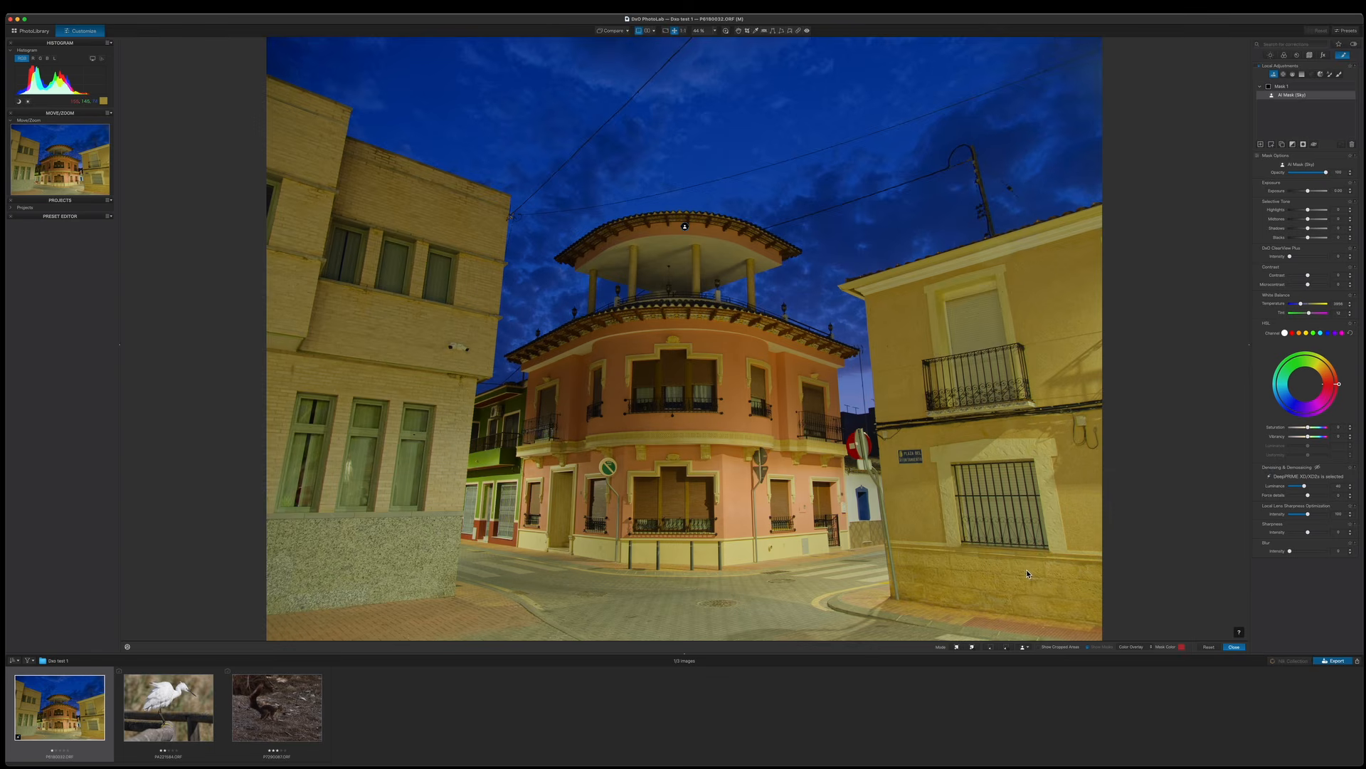
# Show the mask overlay and rename the sky mask as M.
pyautogui.press('m')
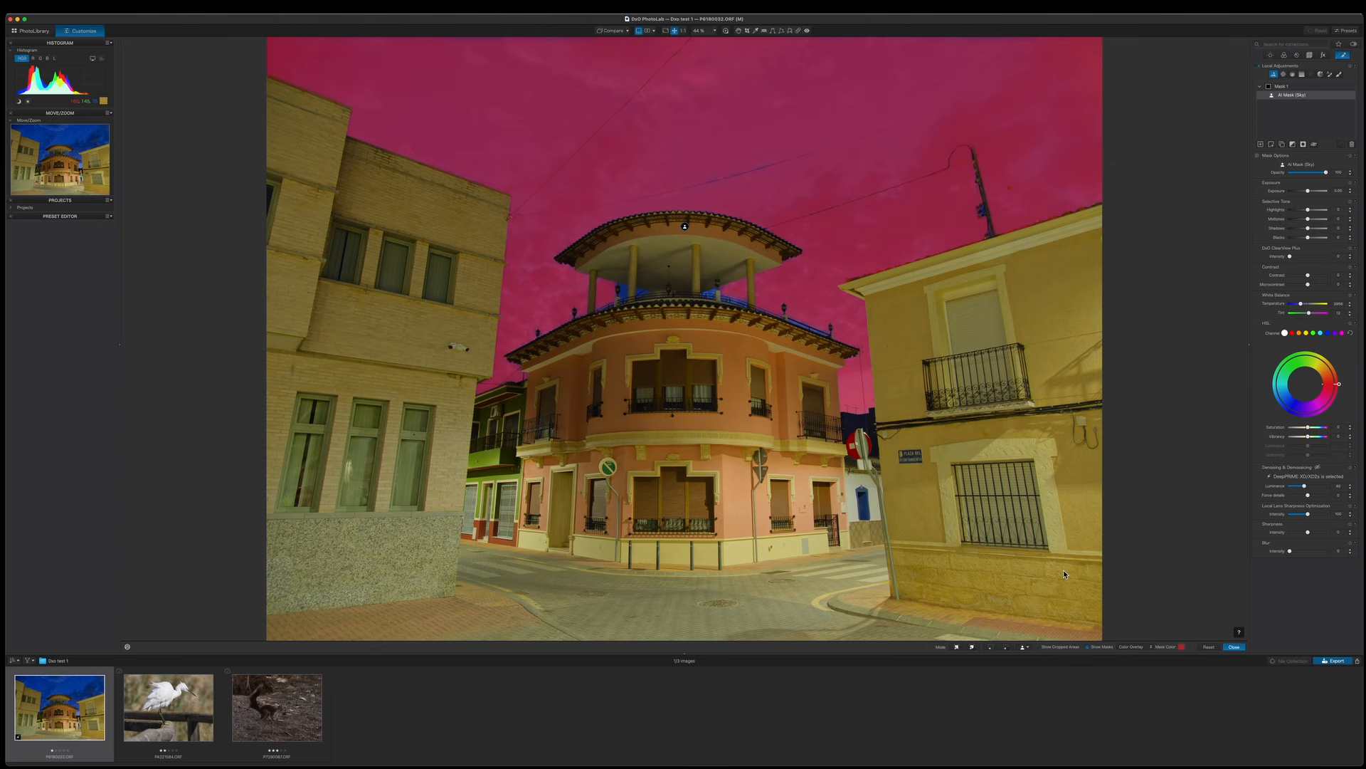
pyautogui.press('m')
pyautogui.write('M')
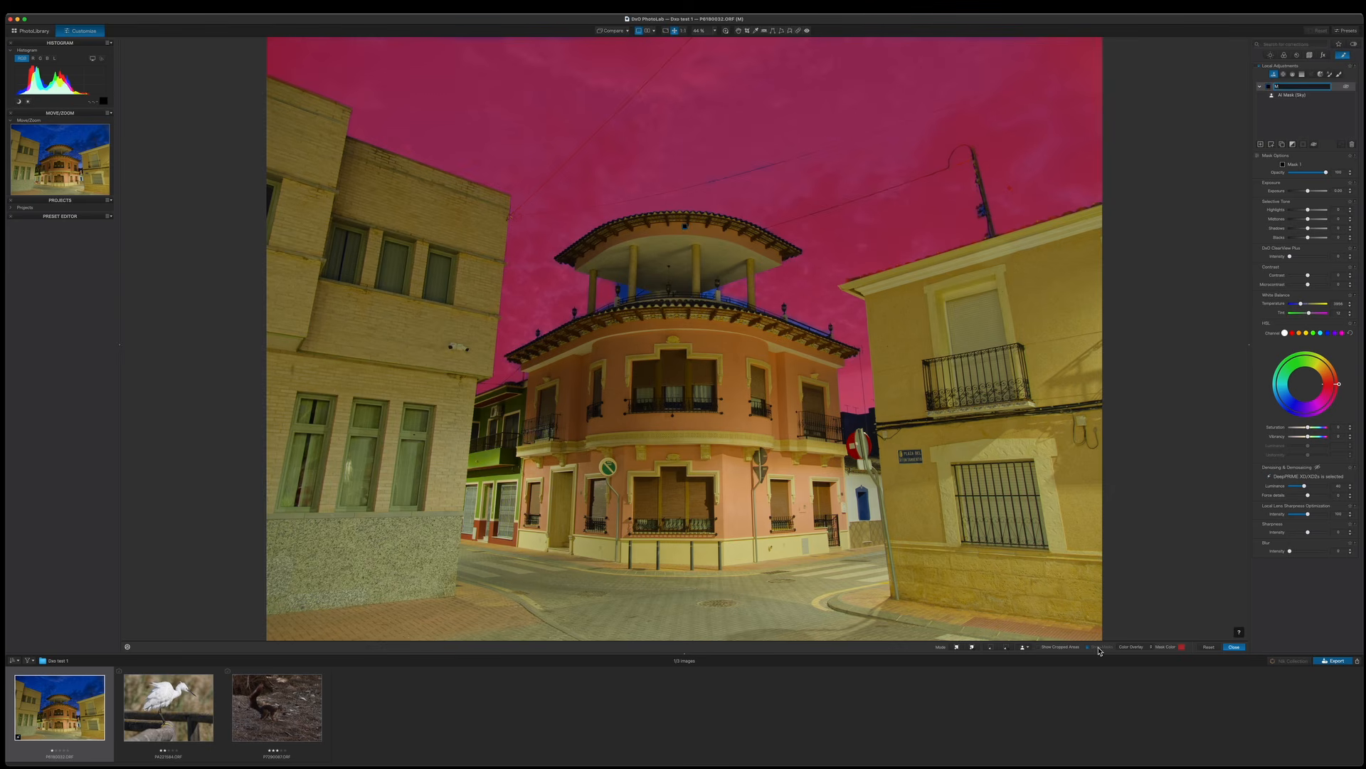
# Preview the sky mask in black-and-white mask view, then return to the colored overlay.
pyautogui.click(1145, 648)
pyautogui.click(1139, 654)
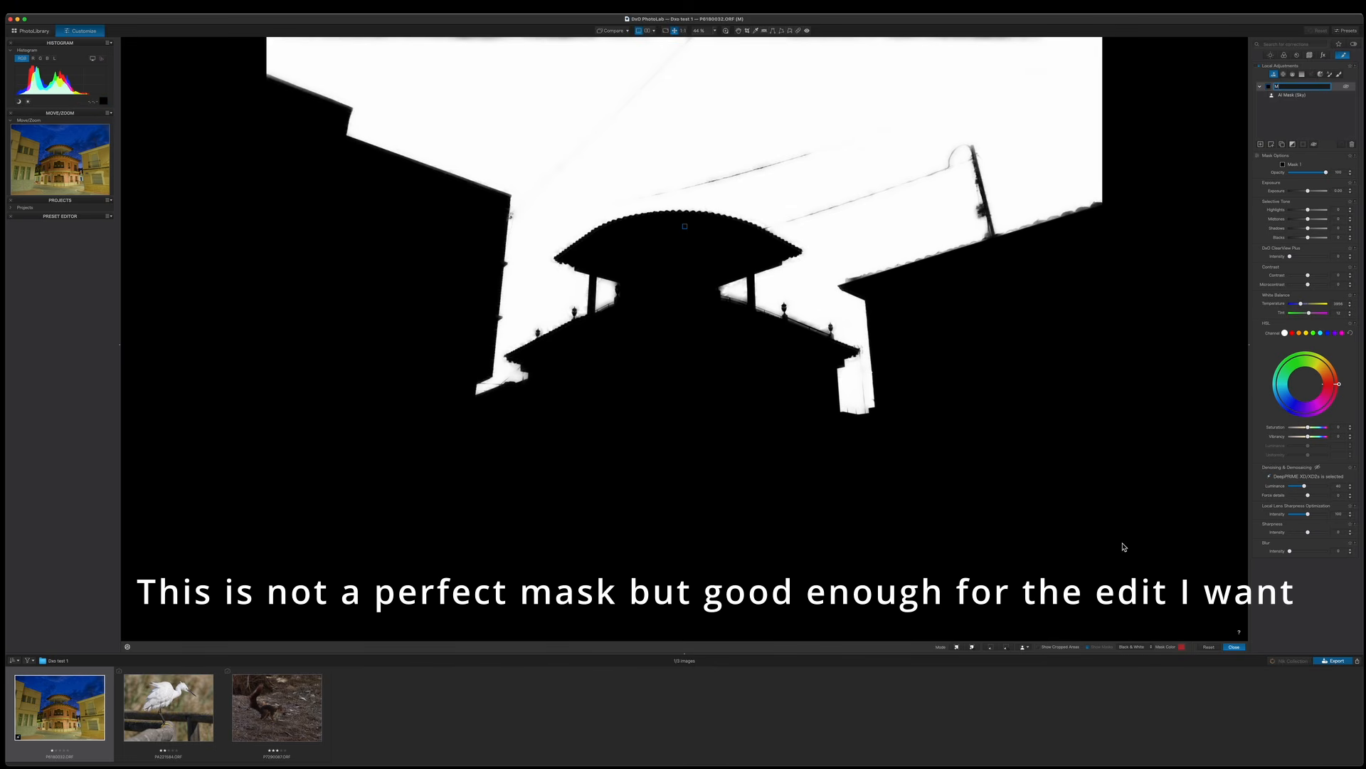
pyautogui.click(1138, 647)
pyautogui.click(1136, 640)
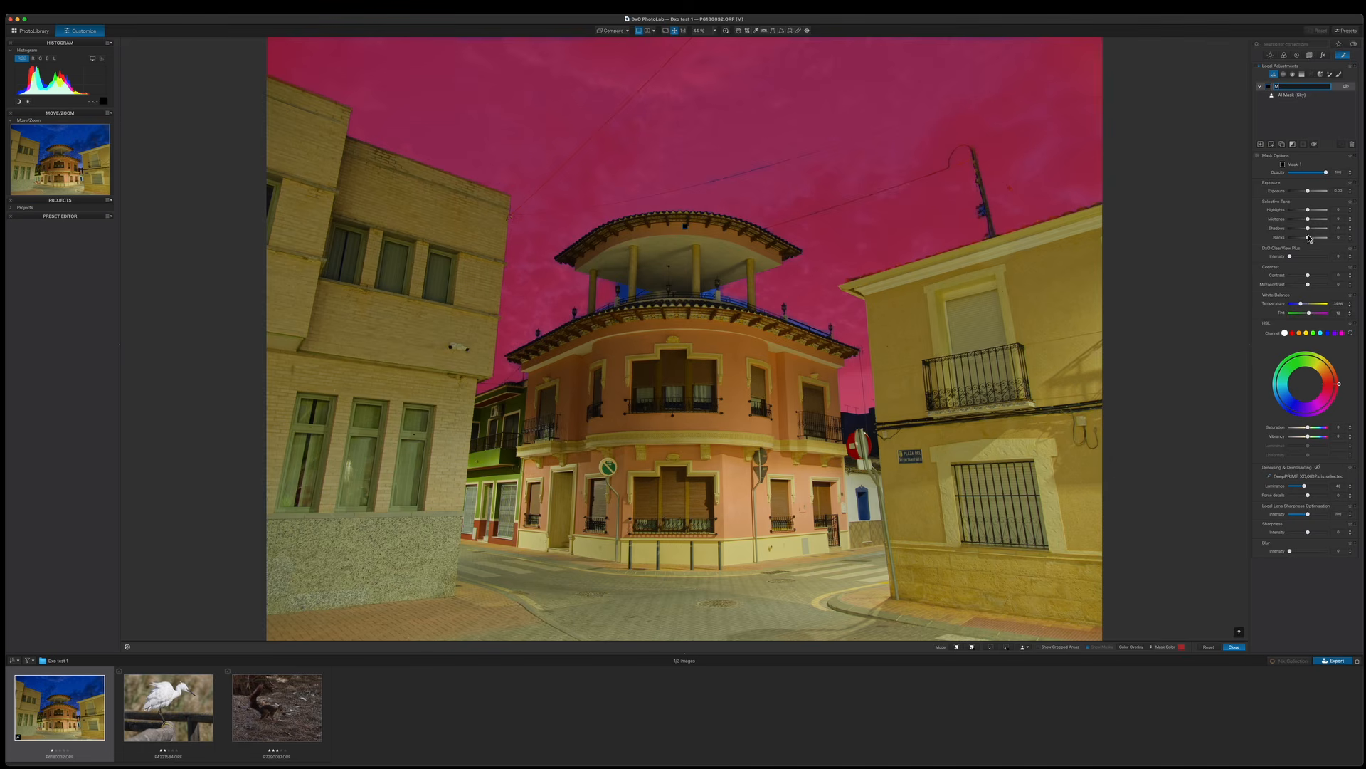
# Adjust the sky mask's white balance temperature and its Selective Tone midtones.
pyautogui.click(1303, 307)
pyautogui.moveTo(1303, 307); pyautogui.dragTo(1307, 308)
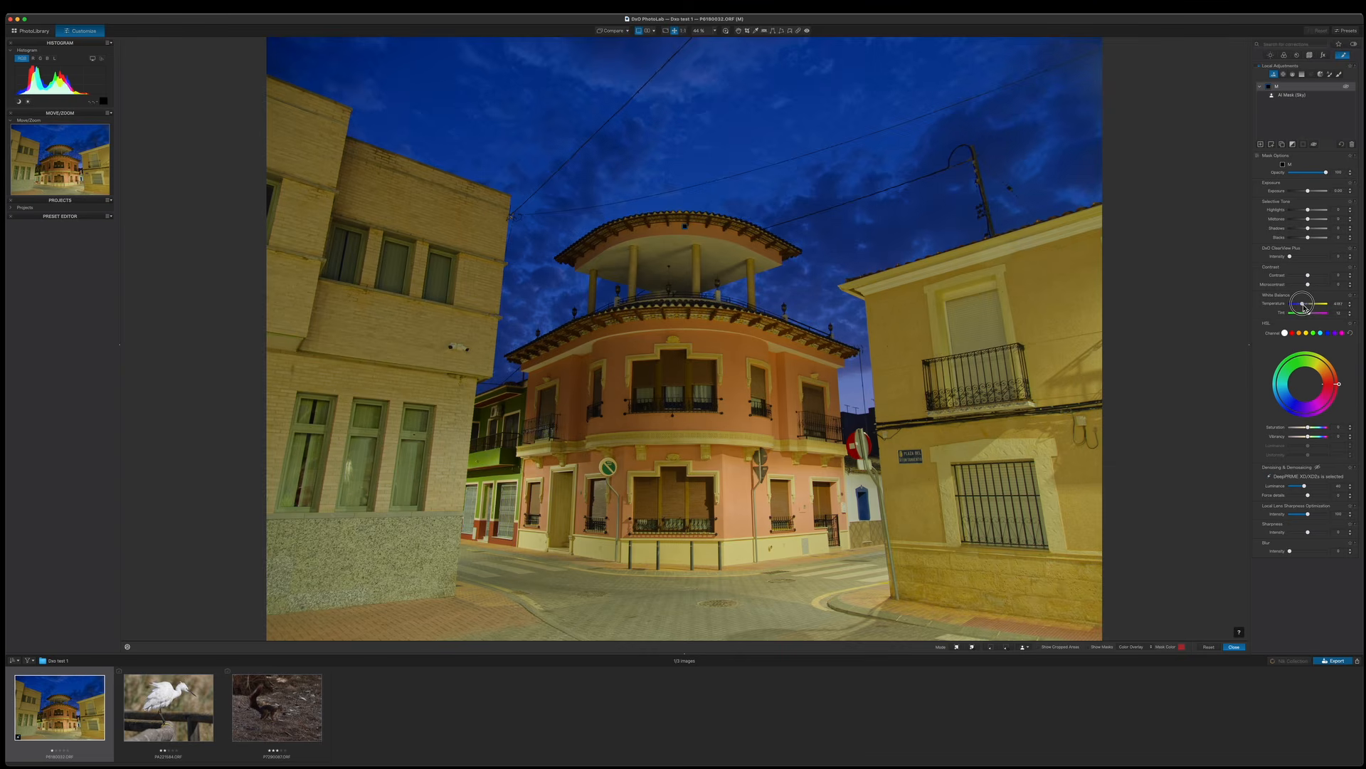
pyautogui.moveTo(1307, 307); pyautogui.dragTo(1308, 304)
pyautogui.click(1307, 304)
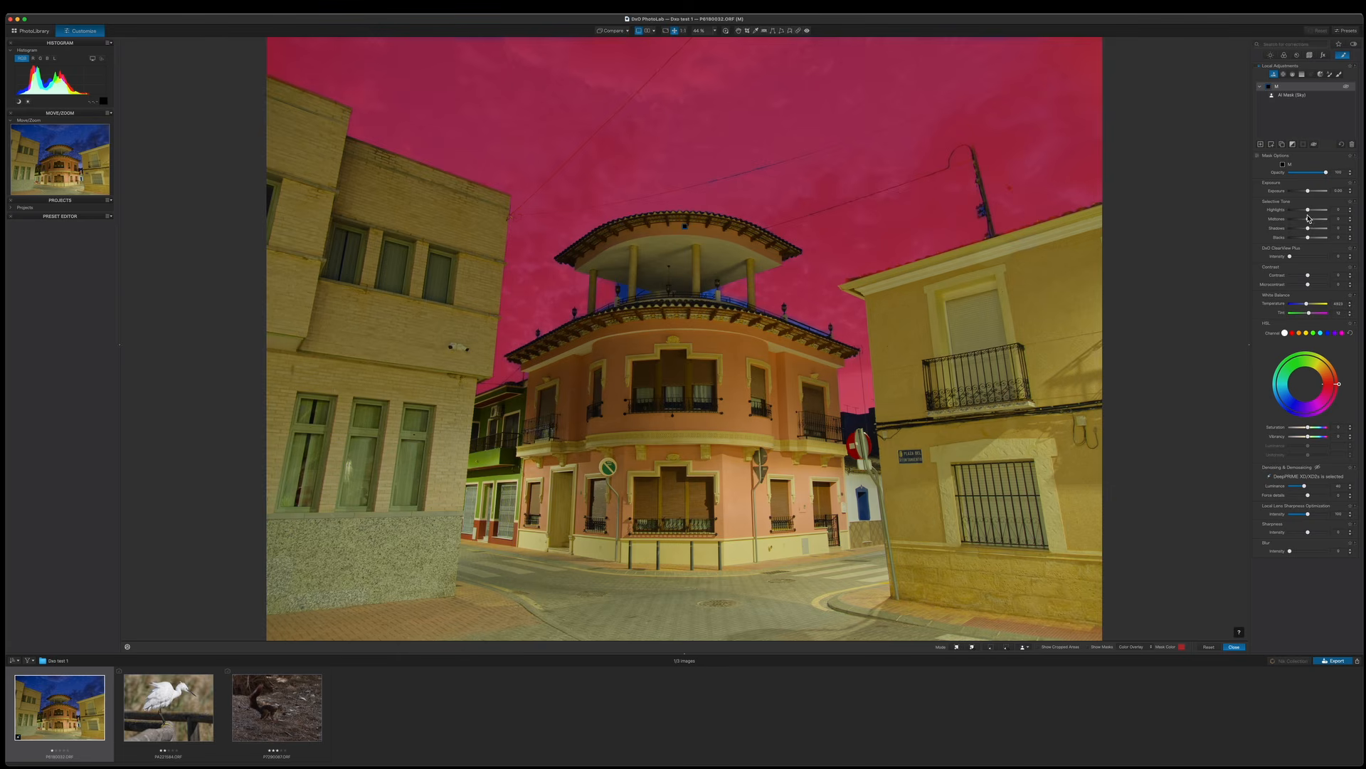
pyautogui.moveTo(1310, 220); pyautogui.dragTo(1308, 242)
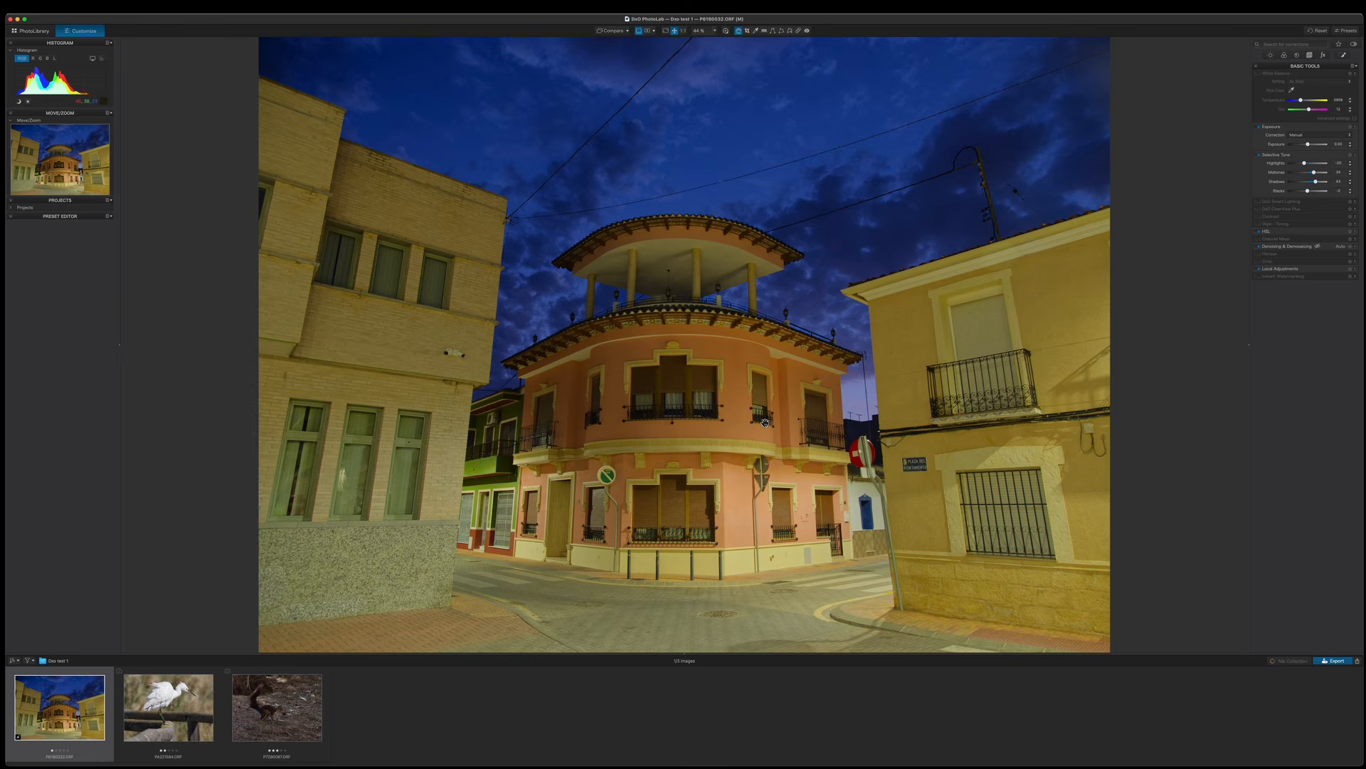
# Add a new mask and select the central pink building with an AI selection.
pyautogui.click(1345, 56)
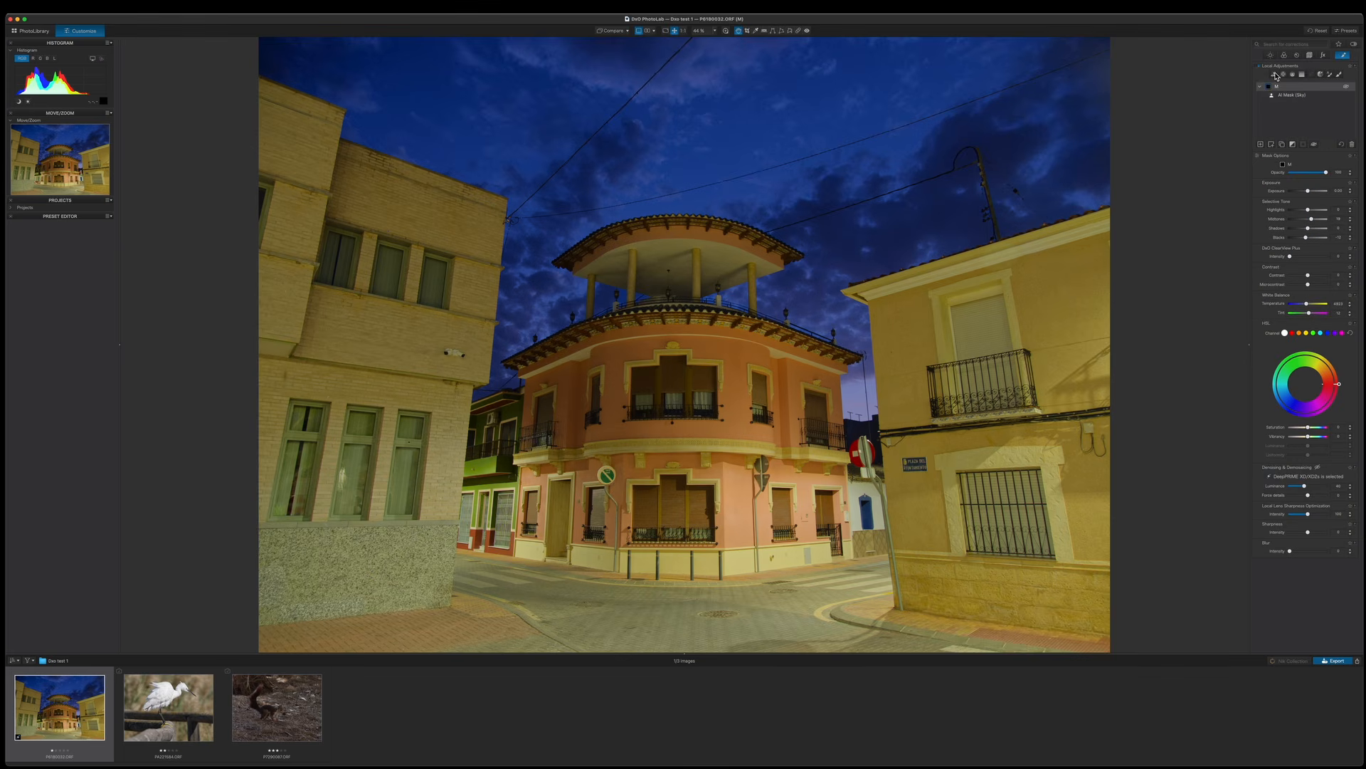
pyautogui.click(1262, 145)
pyautogui.click(1275, 74)
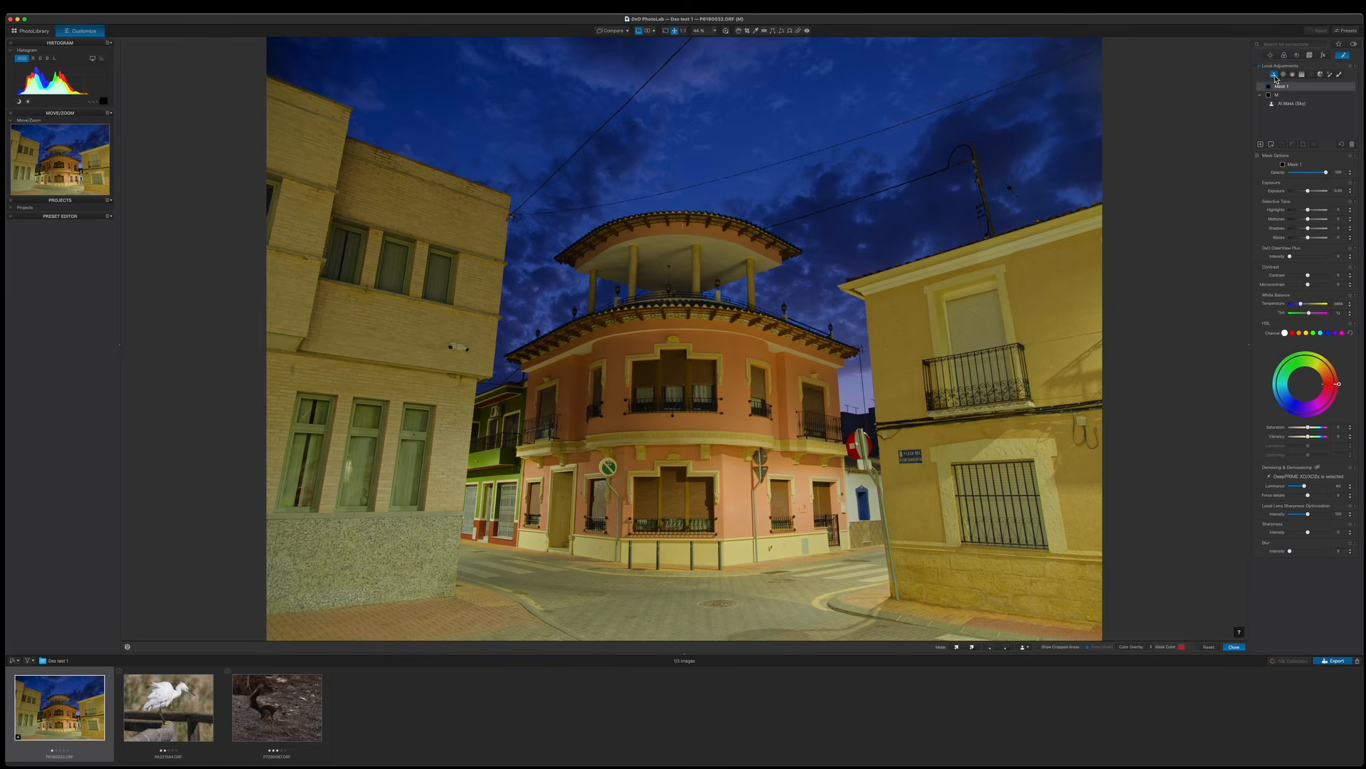
pyautogui.click(958, 648)
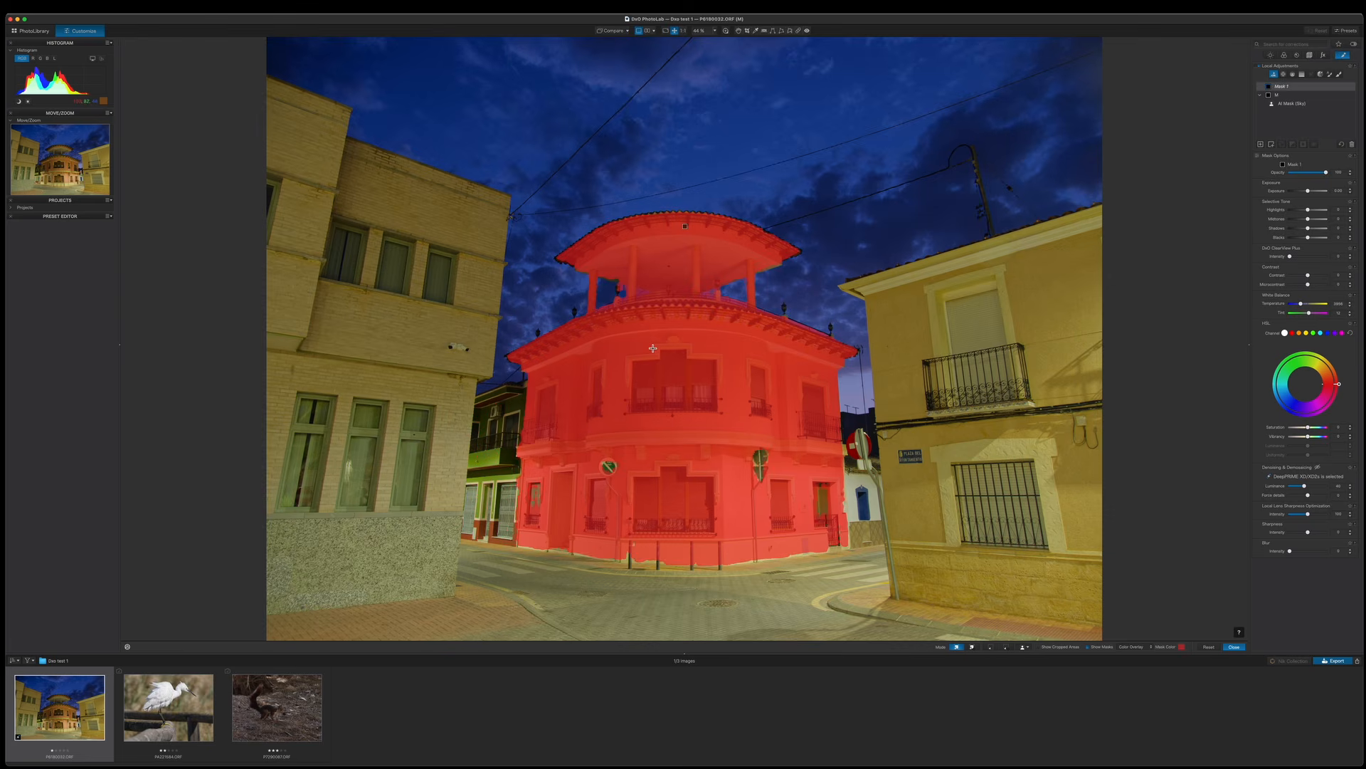
pyautogui.click(647, 348)
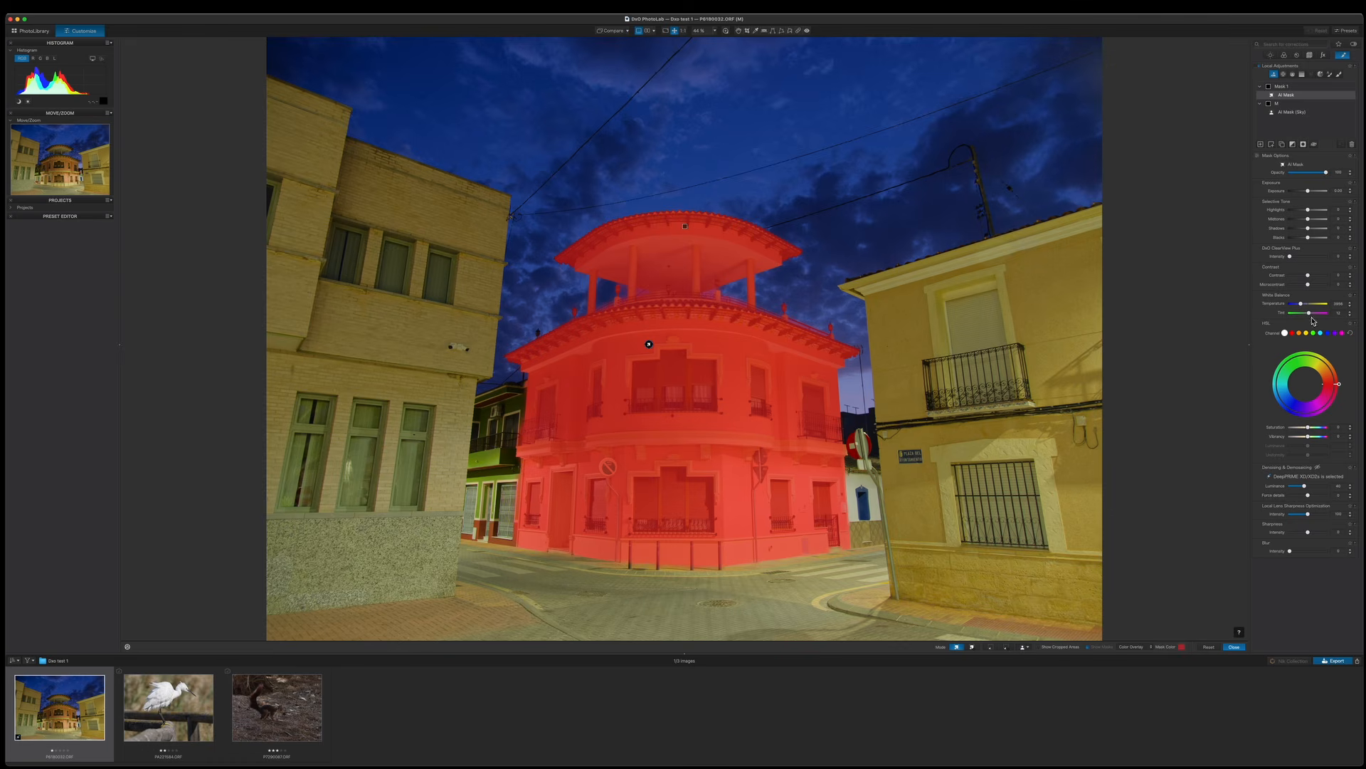
# Raise the building mask's saturation and vibrancy and adjust its Selective Tone midtones.
pyautogui.click(1312, 435)
pyautogui.click(1309, 428)
pyautogui.moveTo(1310, 430); pyautogui.dragTo(1315, 439)
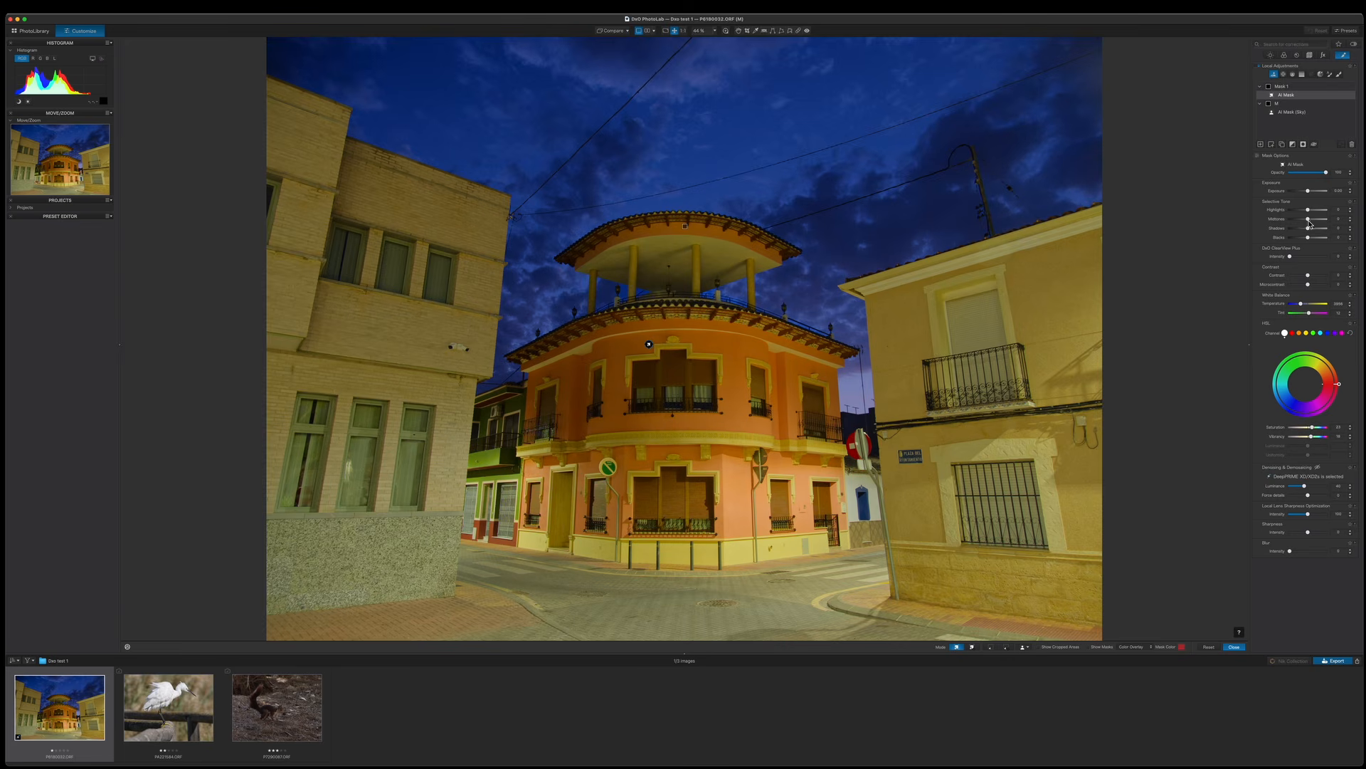
pyautogui.moveTo(1309, 223); pyautogui.dragTo(1310, 243)
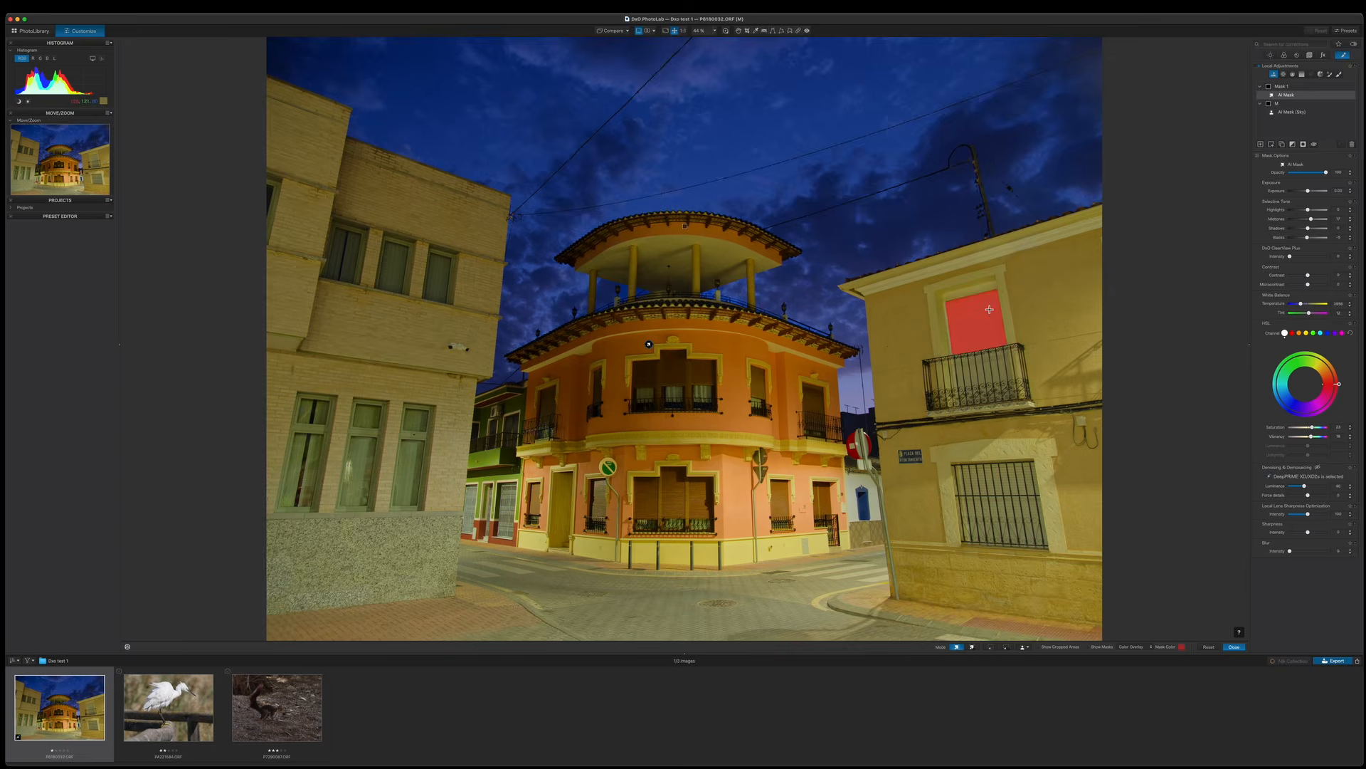
pyautogui.moveTo(1271, 84)
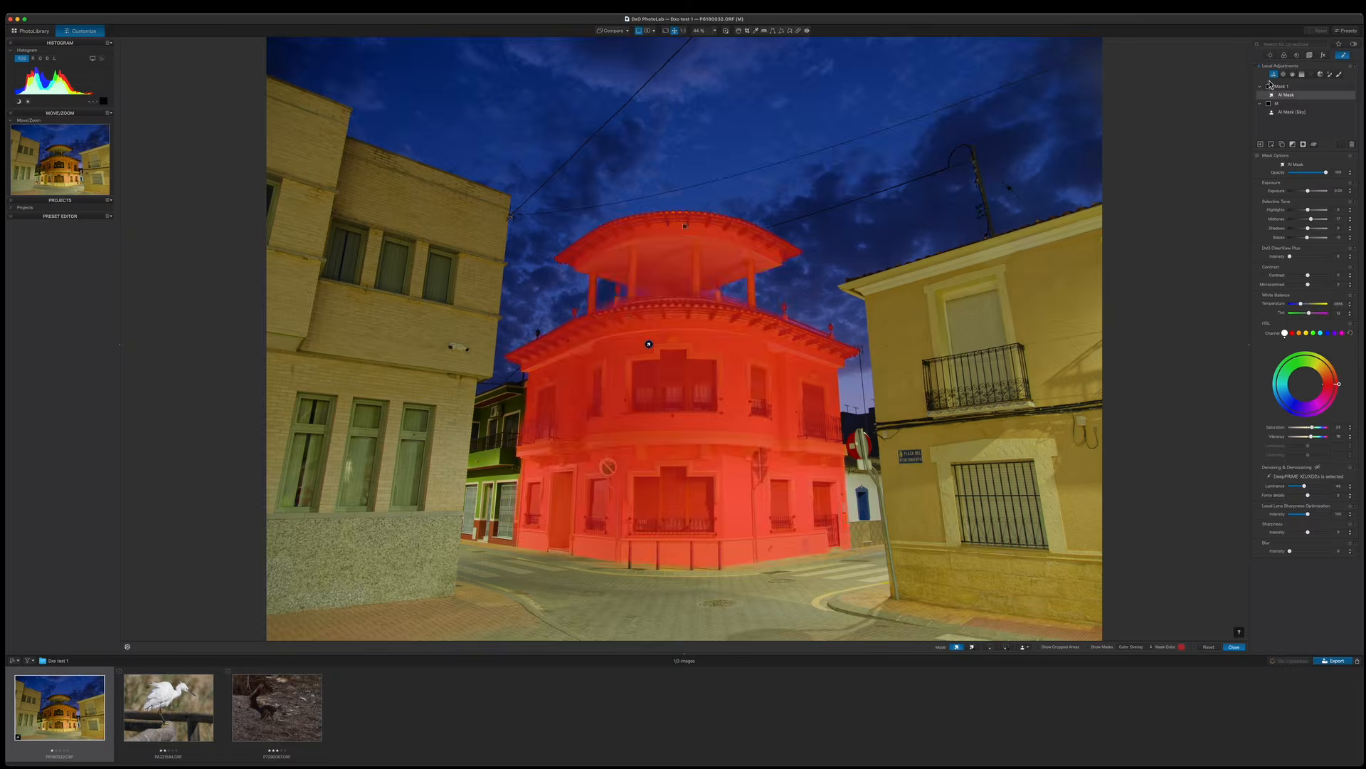
# Add a new mask, select the building on the right with an AI selection, and lower its exposure and selective tone.
pyautogui.click(1261, 144)
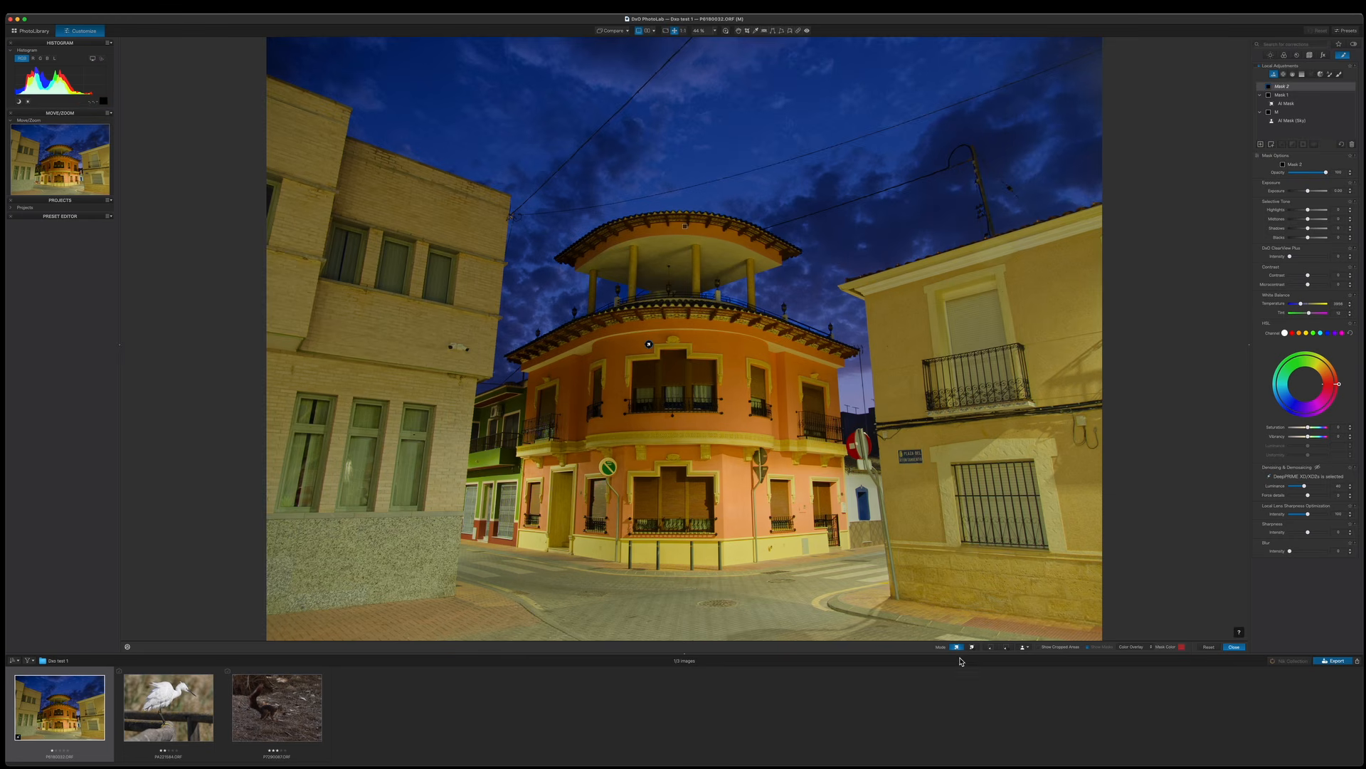
pyautogui.click(900, 339)
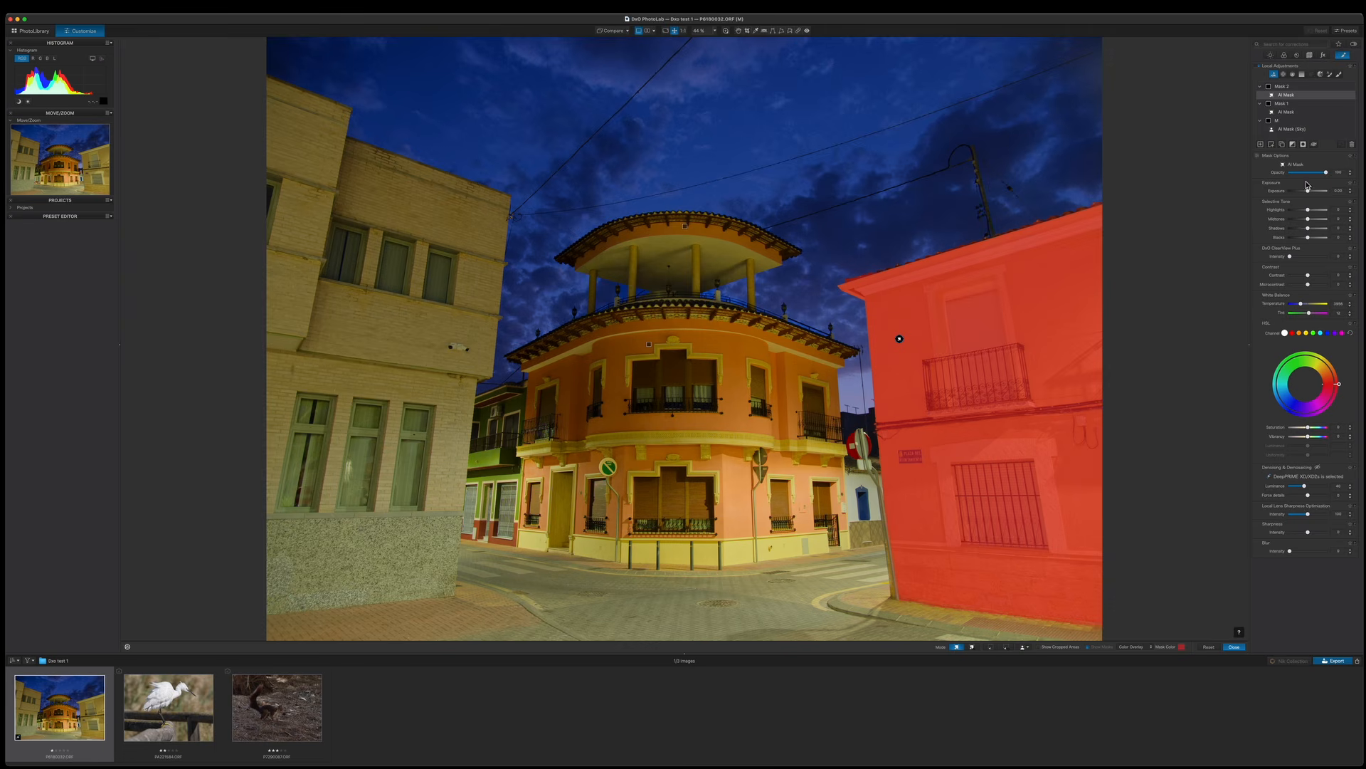
pyautogui.moveTo(1308, 224); pyautogui.dragTo(1304, 222)
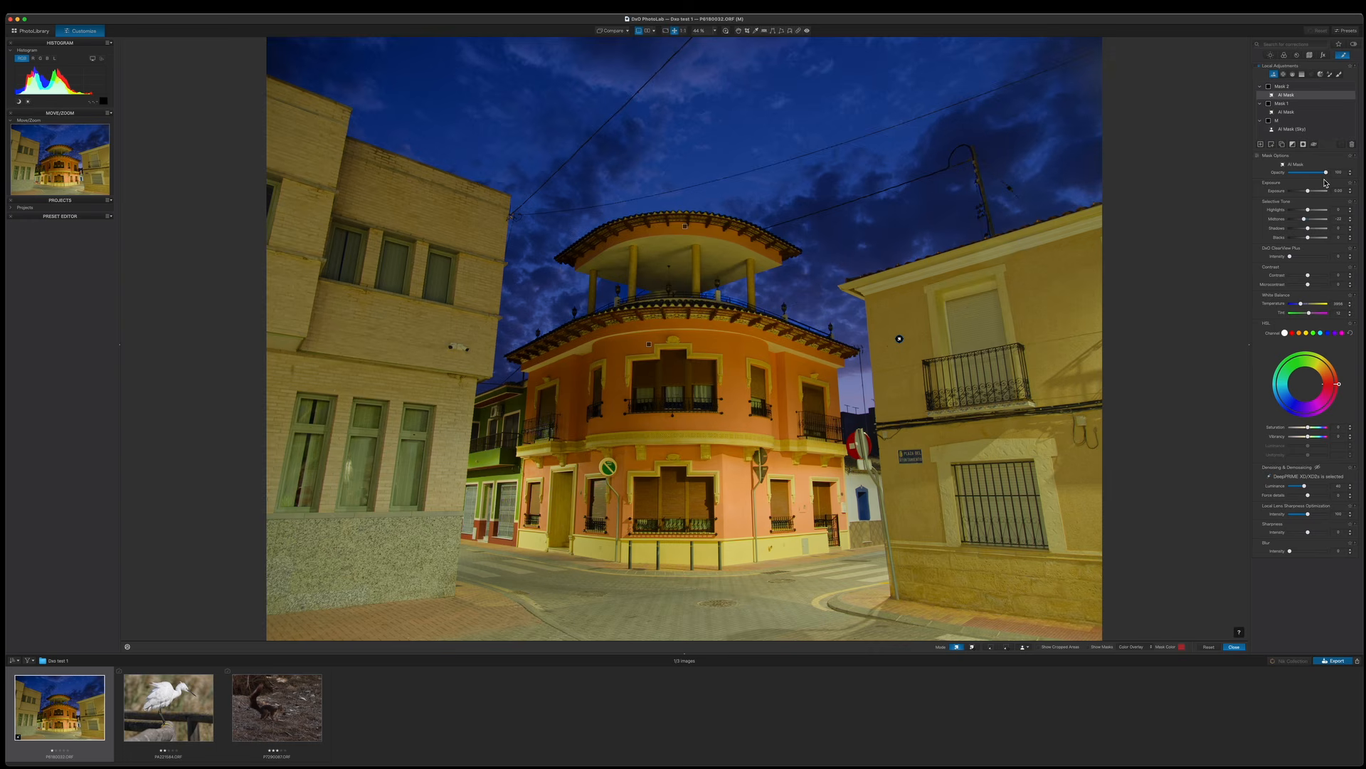
pyautogui.click(1310, 194)
pyautogui.moveTo(1310, 194); pyautogui.dragTo(1304, 193)
# Add another mask, select the building on the left with an AI selection, and adjust its exposure.
pyautogui.moveTo(1314, 116)
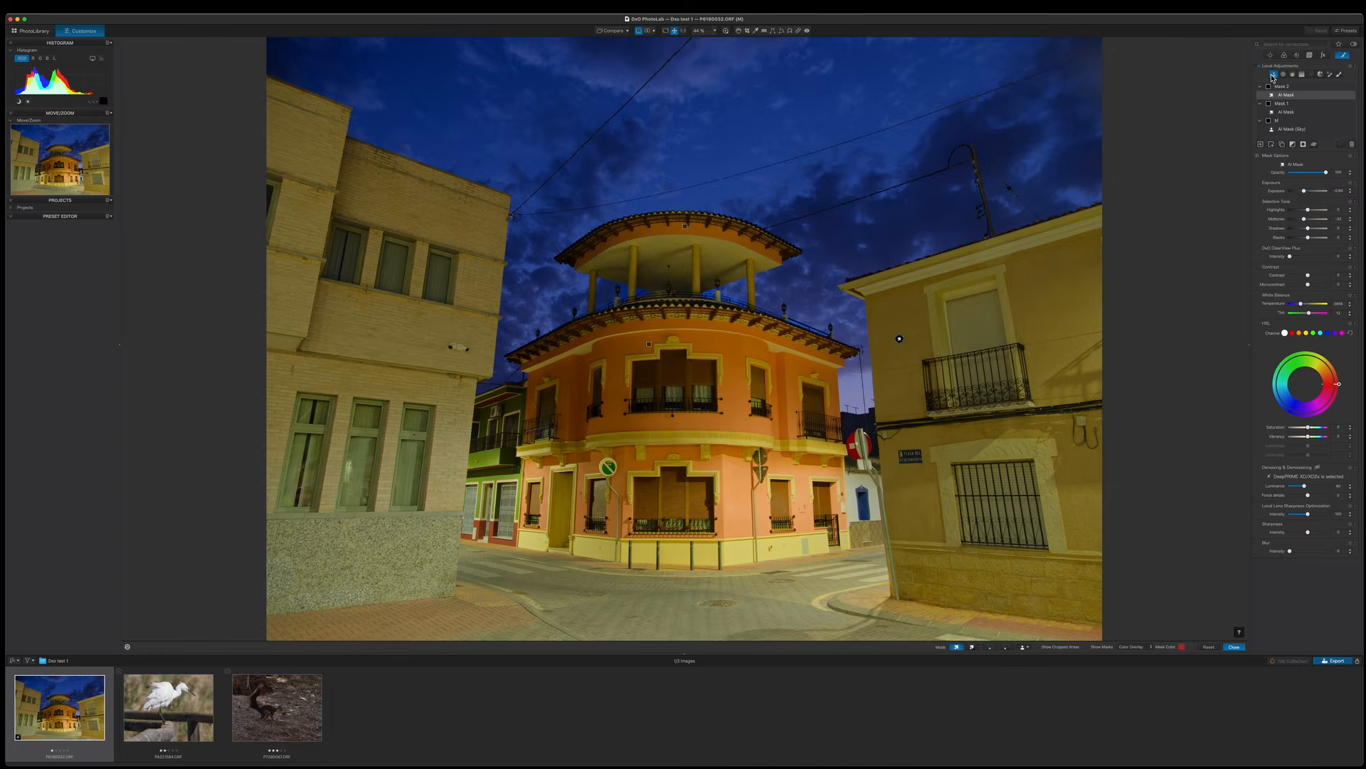
pyautogui.click(1263, 147)
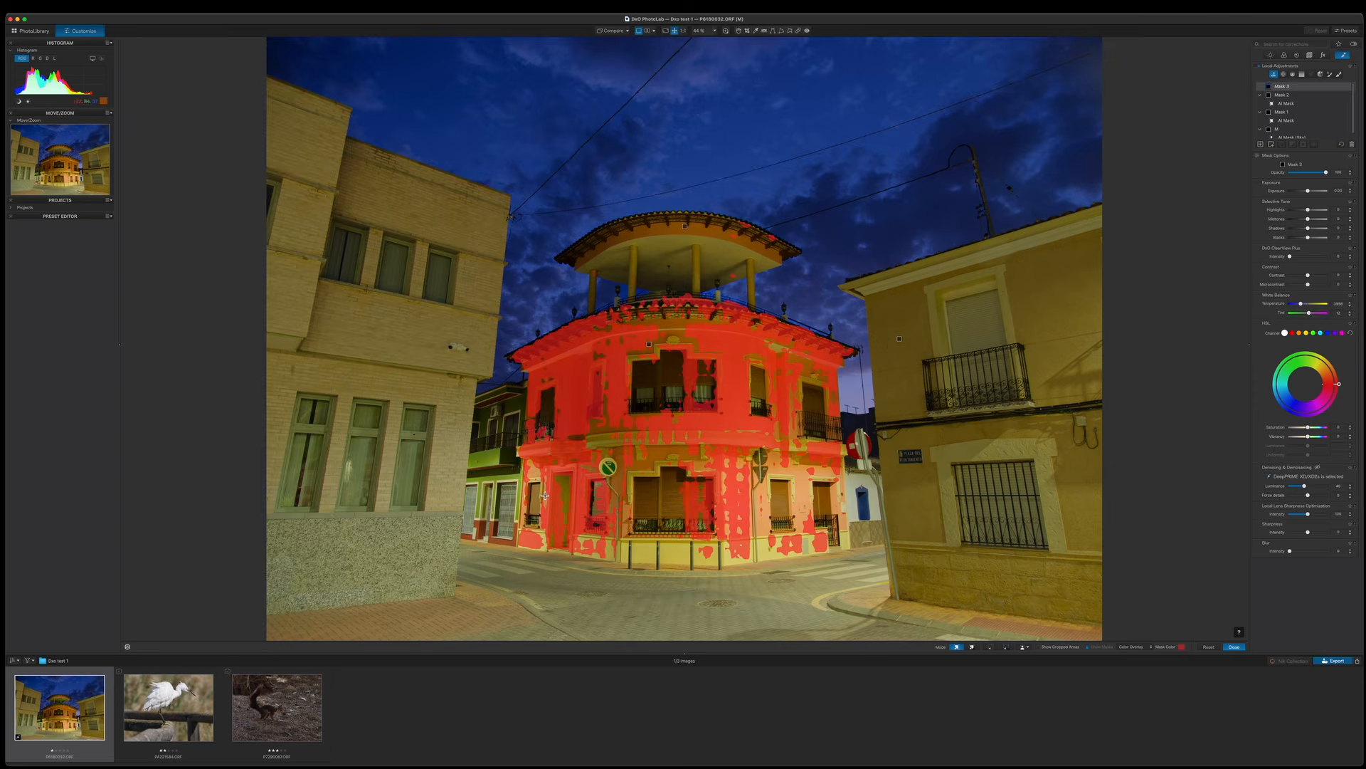
pyautogui.click(396, 348)
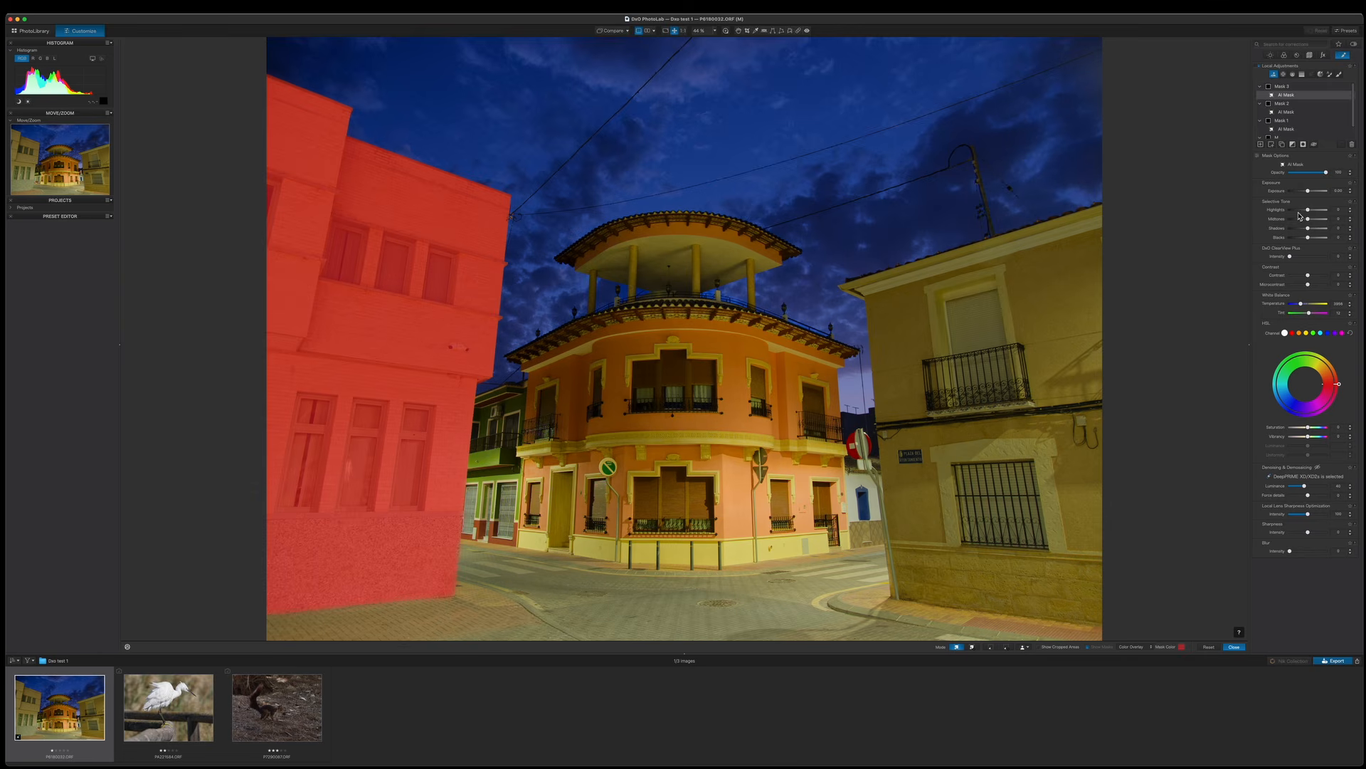
pyautogui.moveTo(1308, 210)
pyautogui.mouseDown()
pyautogui.moveTo(1305, 223)
pyautogui.moveTo(1307, 195)
pyautogui.mouseUp()
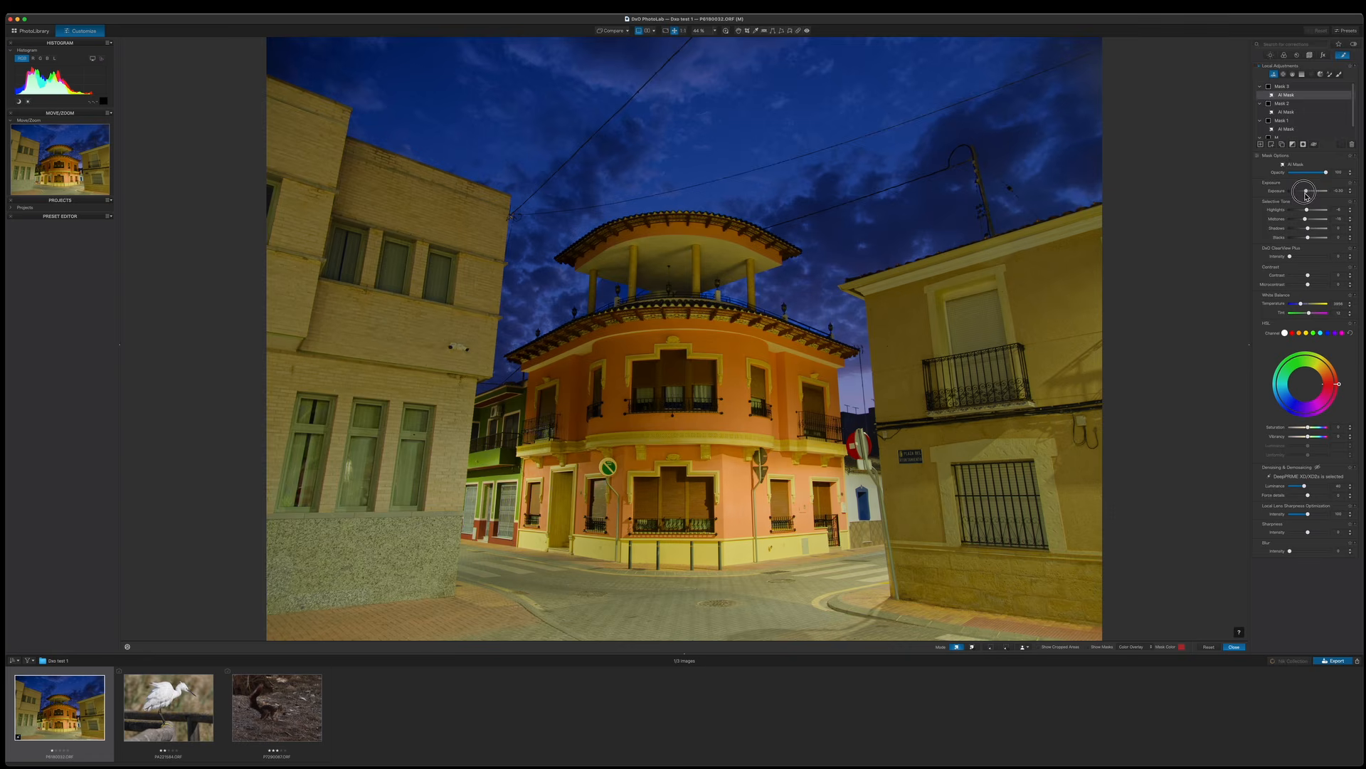
# Draw a graduated filter upward from the bottom edge over the street and lower its exposure.
pyautogui.click(1343, 56)
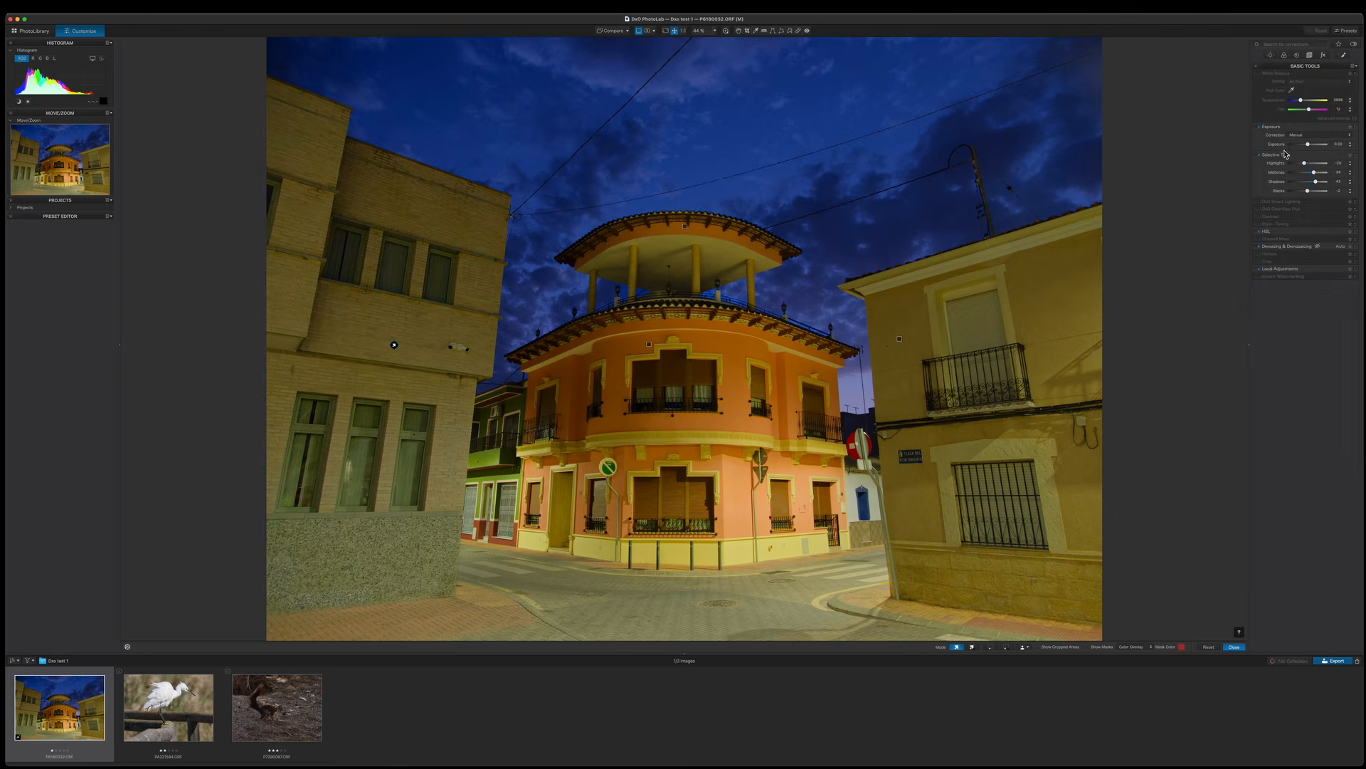
pyautogui.click(1344, 56)
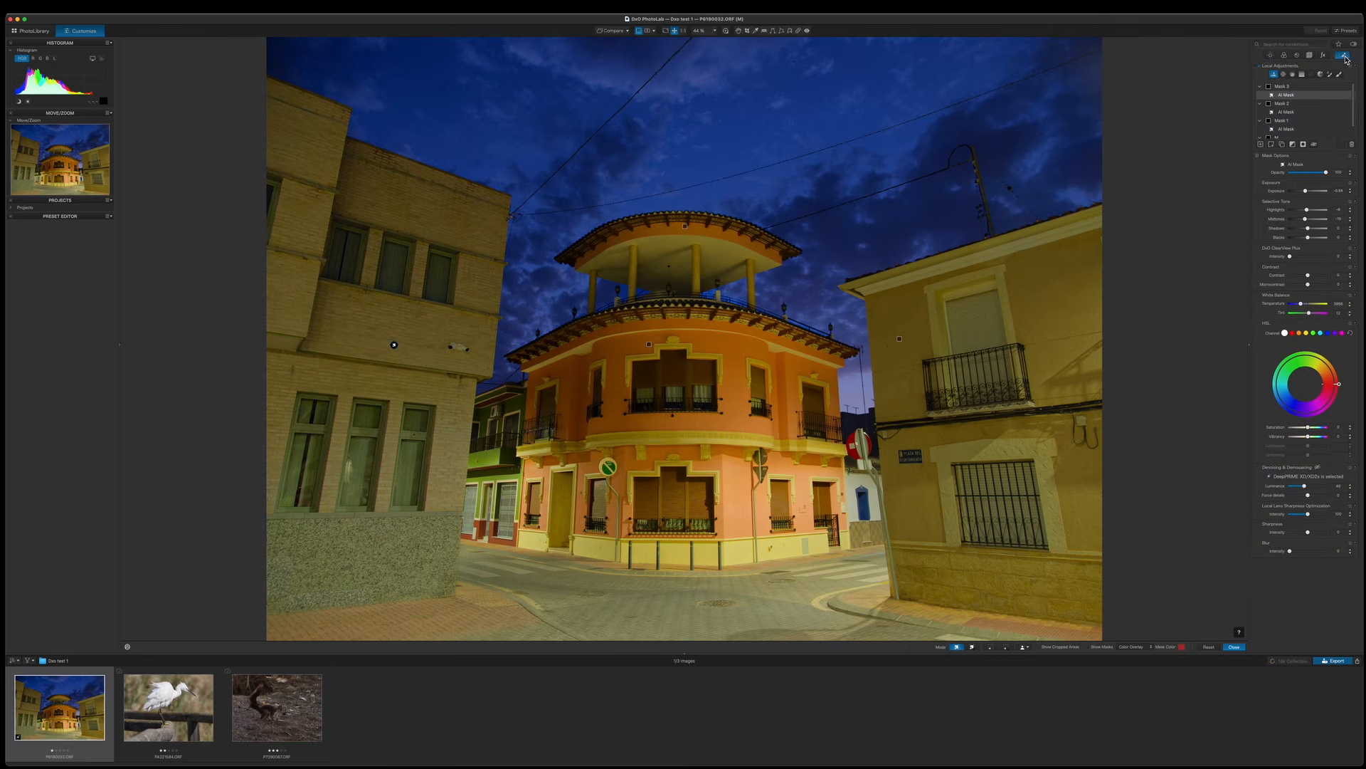
pyautogui.click(1304, 76)
pyautogui.moveTo(733, 638); pyautogui.dragTo(735, 530)
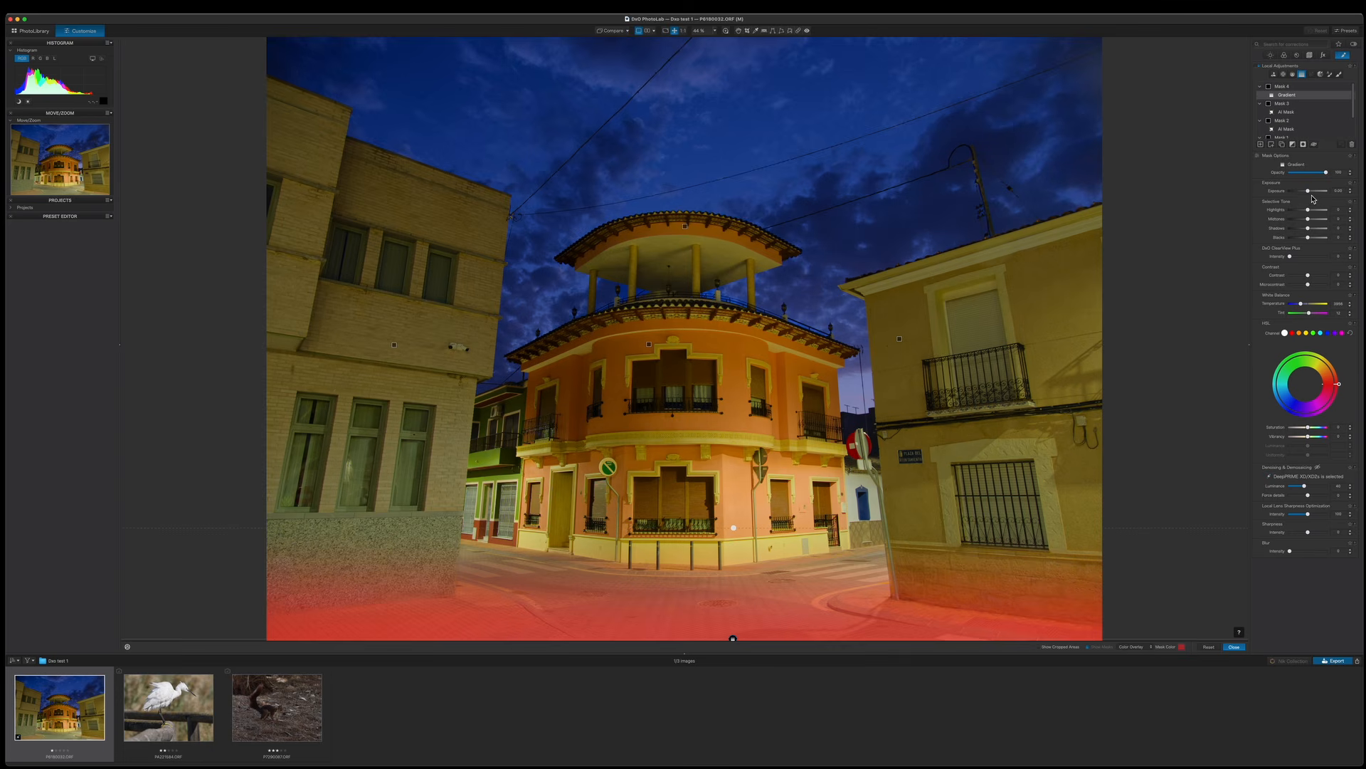
pyautogui.moveTo(1310, 193); pyautogui.dragTo(1303, 196)
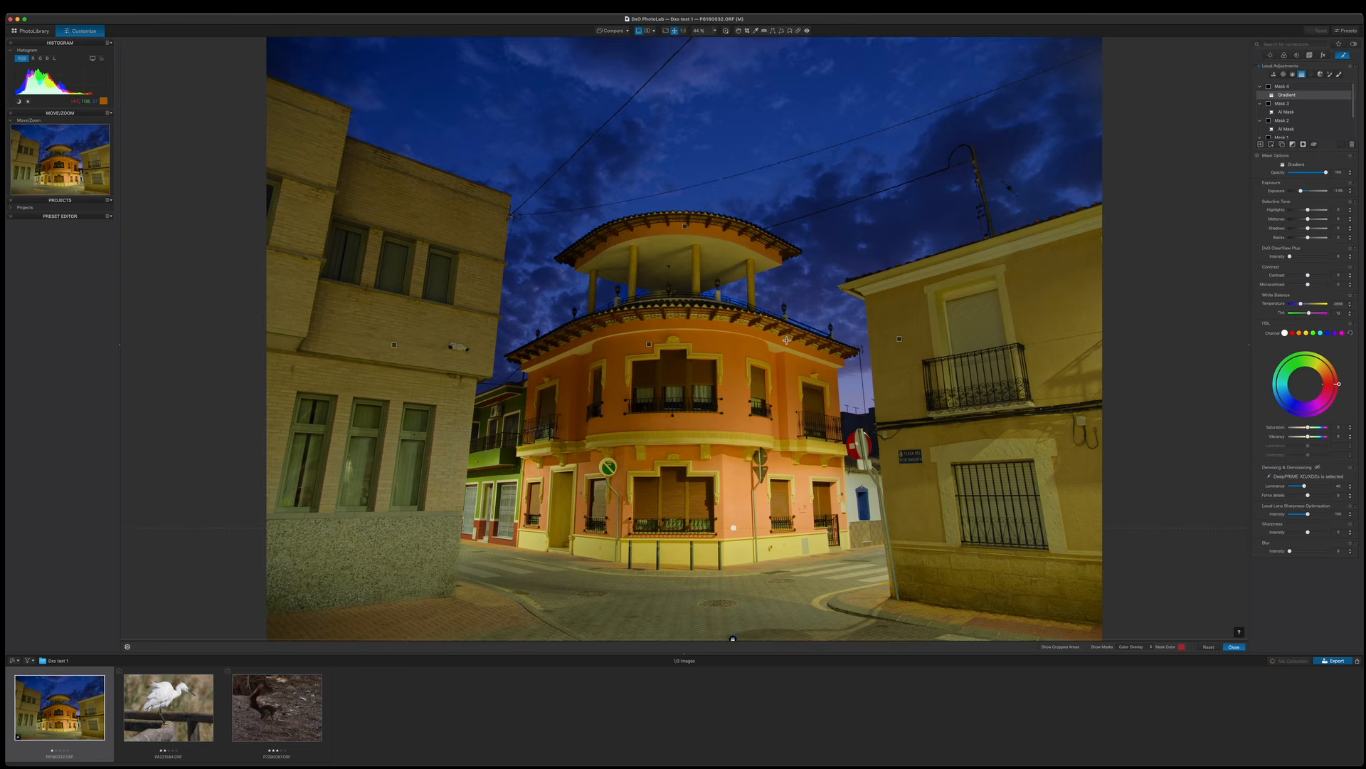
# Remove the power cables crossing the upper-left sky with the Repair brush.
pyautogui.click(738, 31)
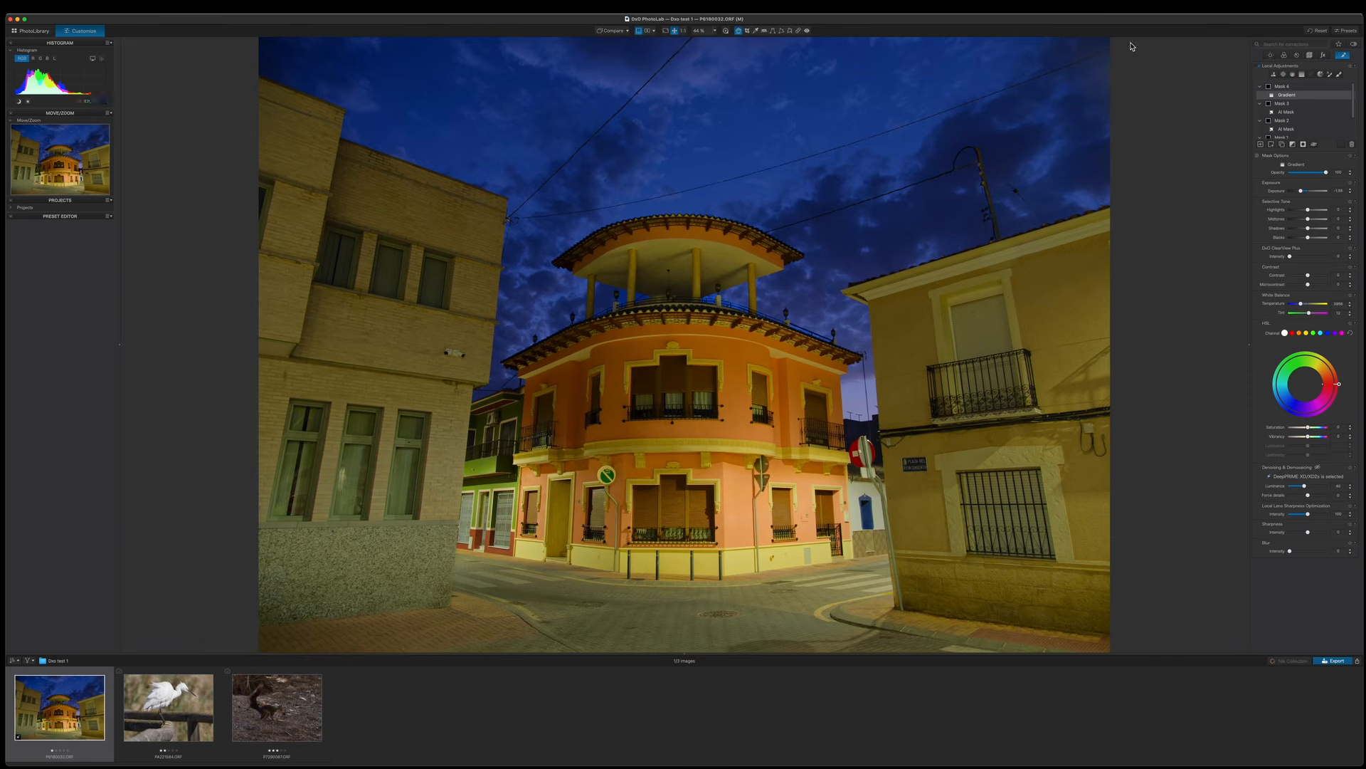
pyautogui.click(1269, 57)
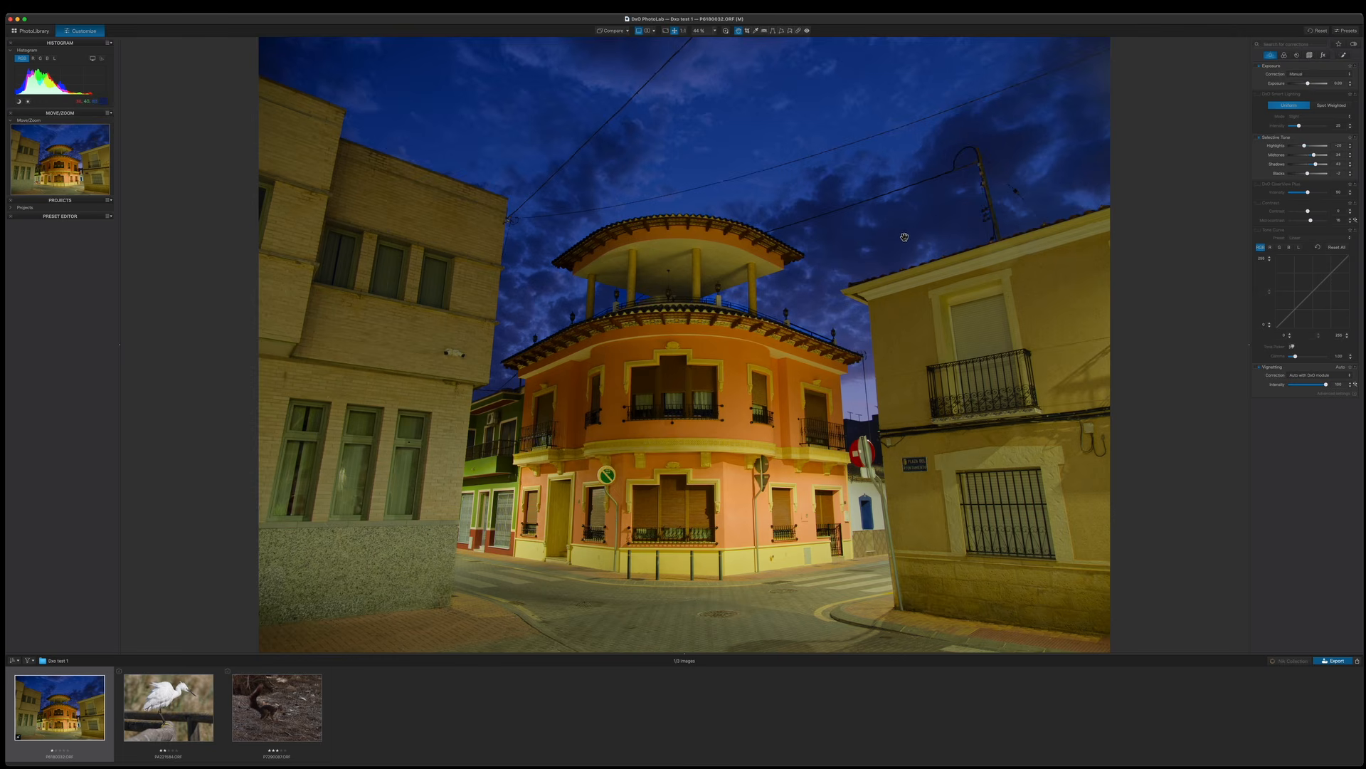
pyautogui.click(799, 32)
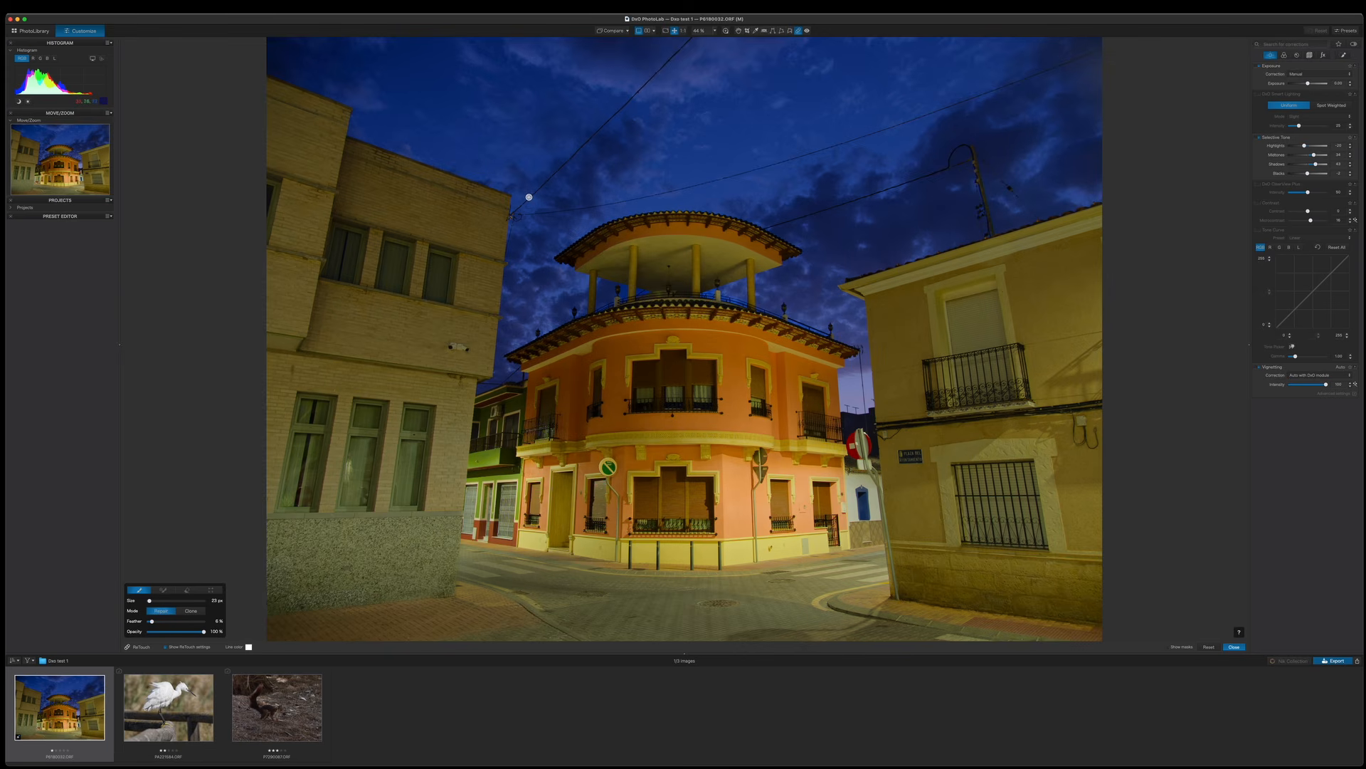
pyautogui.moveTo(529, 197); pyautogui.dragTo(653, 73)
pyautogui.moveTo(654, 73); pyautogui.dragTo(695, 36)
pyautogui.moveTo(539, 212); pyautogui.dragTo(690, 190)
# Correct the vertical perspective by aligning guides to the edges of both side buildings, then crop away the empty borders.
pyautogui.click(1310, 56)
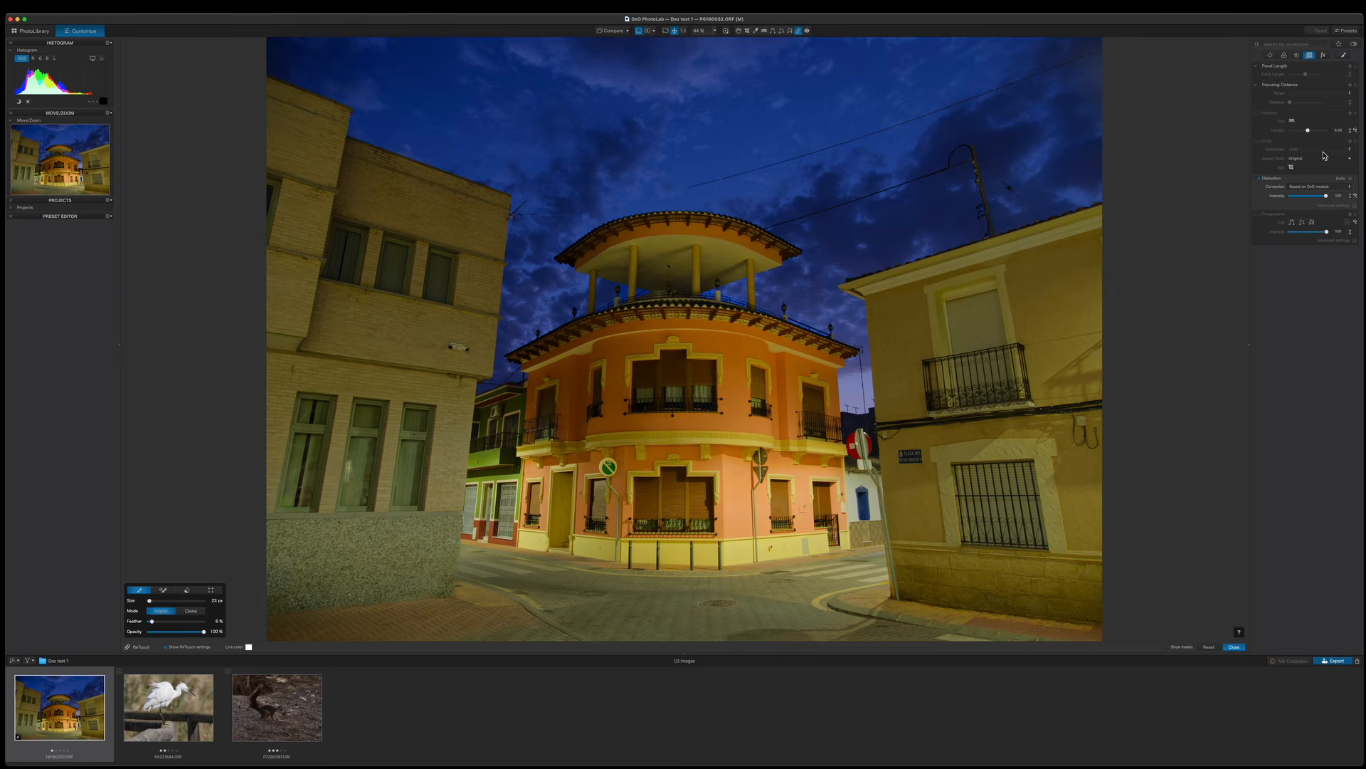
pyautogui.click(1291, 222)
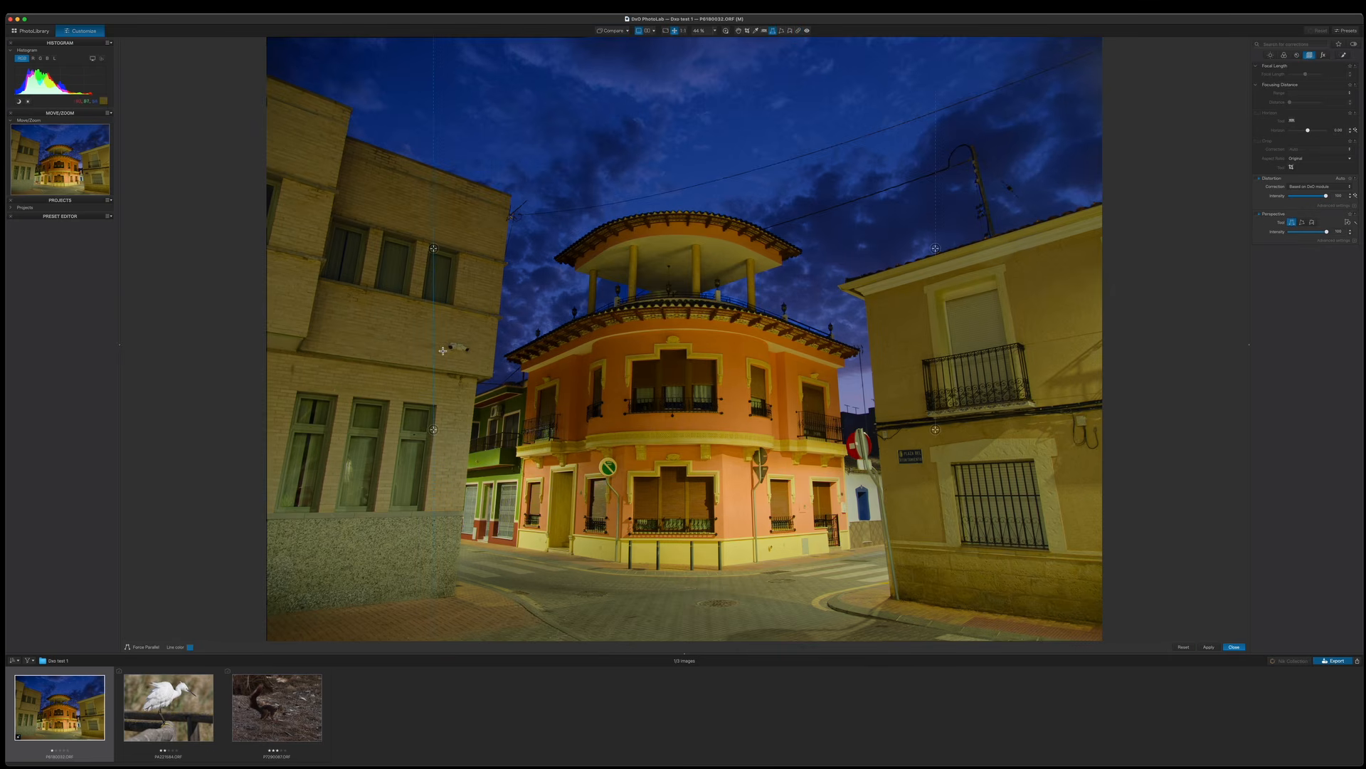
pyautogui.moveTo(436, 352); pyautogui.dragTo(511, 354)
pyautogui.moveTo(511, 254); pyautogui.dragTo(528, 253)
pyautogui.moveTo(936, 378); pyautogui.dragTo(860, 378)
pyautogui.moveTo(861, 255); pyautogui.dragTo(841, 254)
pyautogui.click(1209, 648)
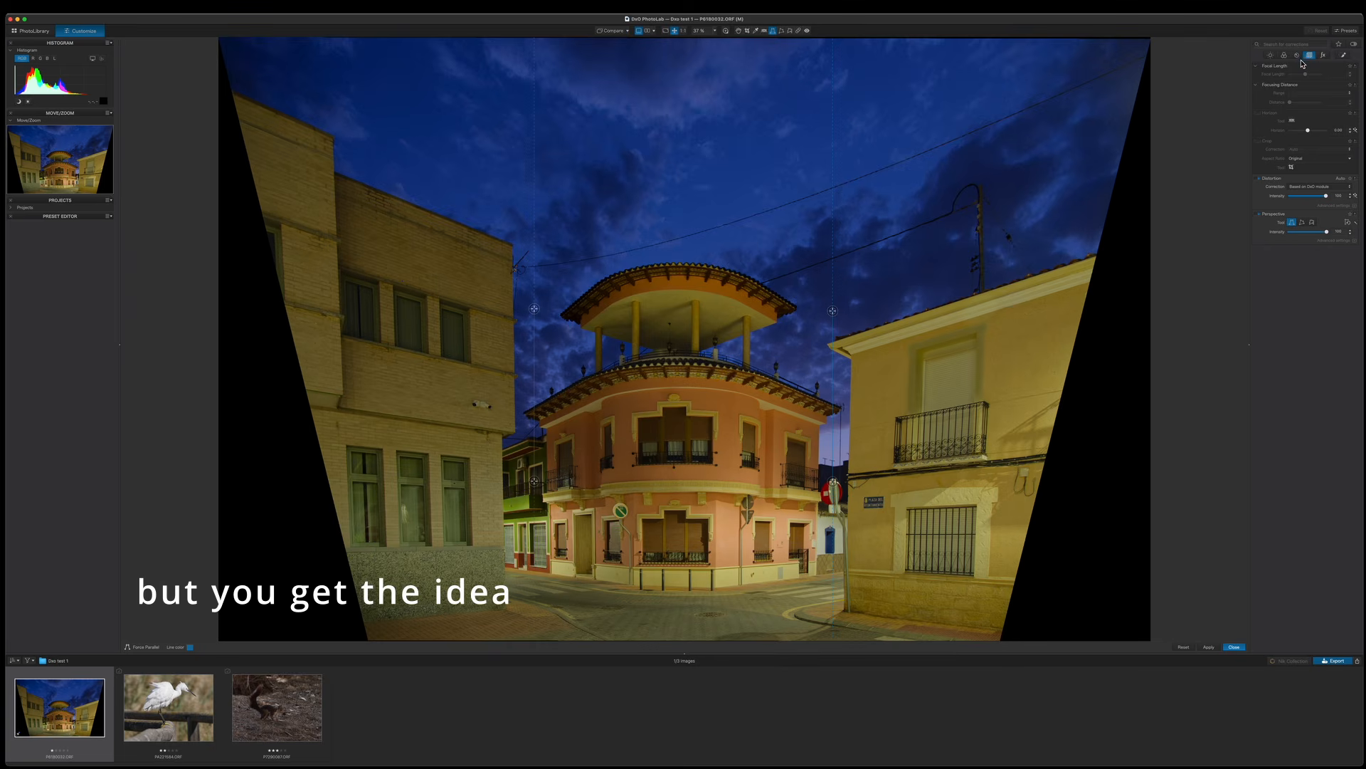
pyautogui.click(1292, 168)
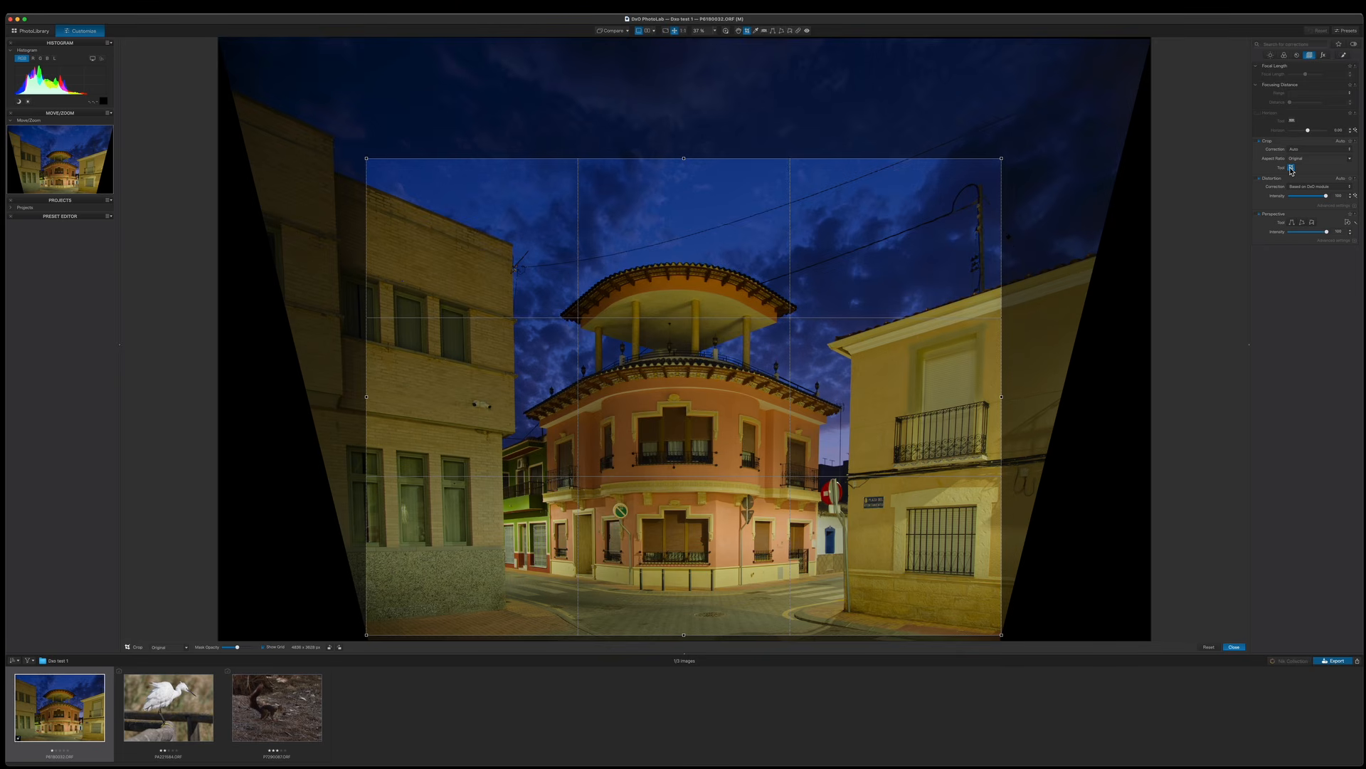
pyautogui.click(1292, 169)
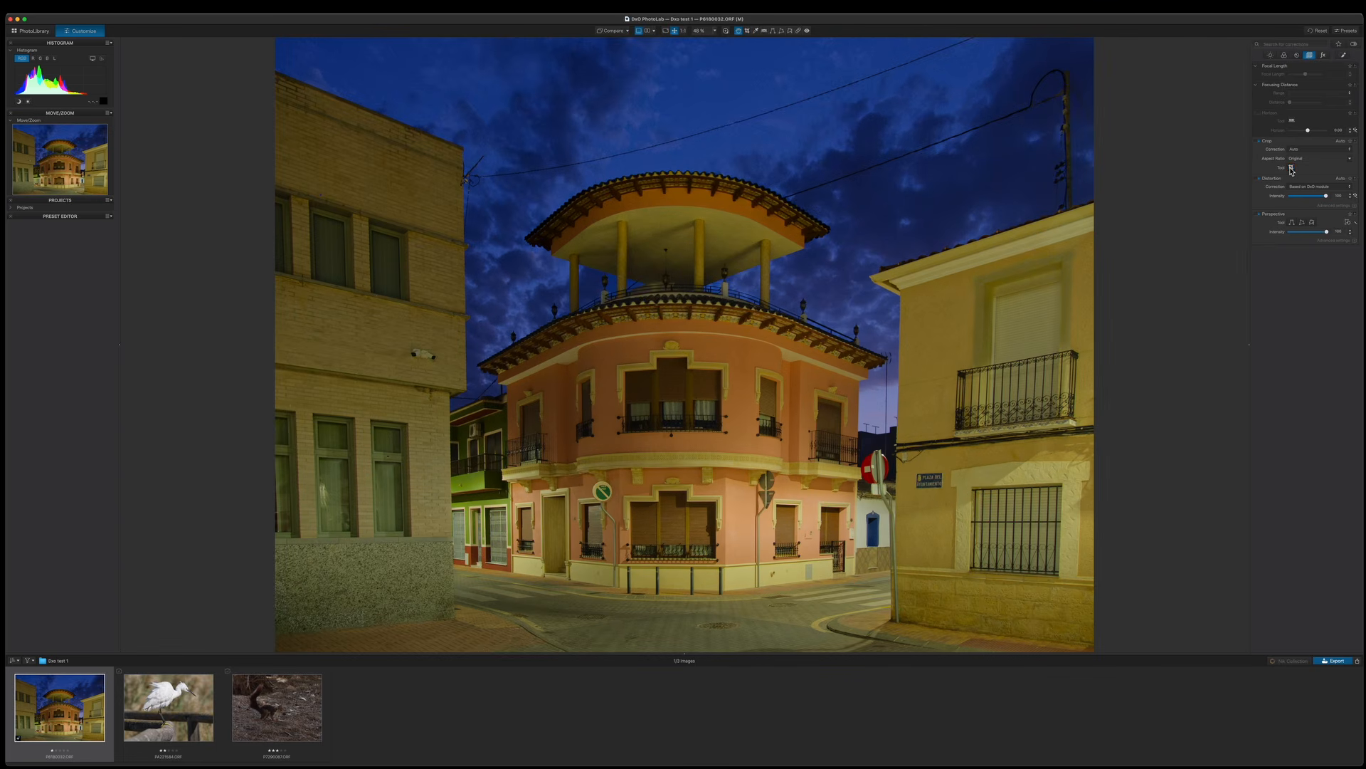
# Adjust the global Selective Tone shadows and the vibrancy of the street photo.
pyautogui.click(1270, 55)
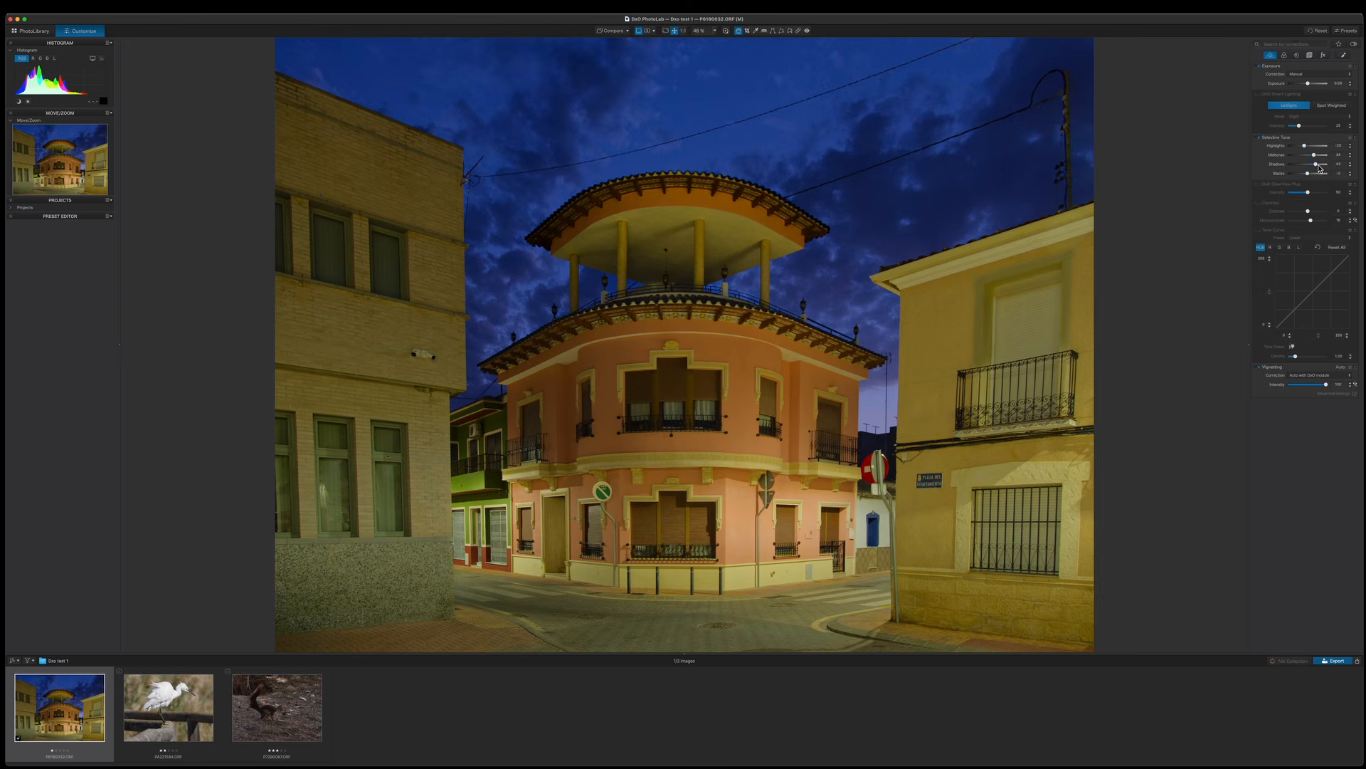
pyautogui.moveTo(1315, 156); pyautogui.dragTo(1317, 165)
pyautogui.click(1285, 56)
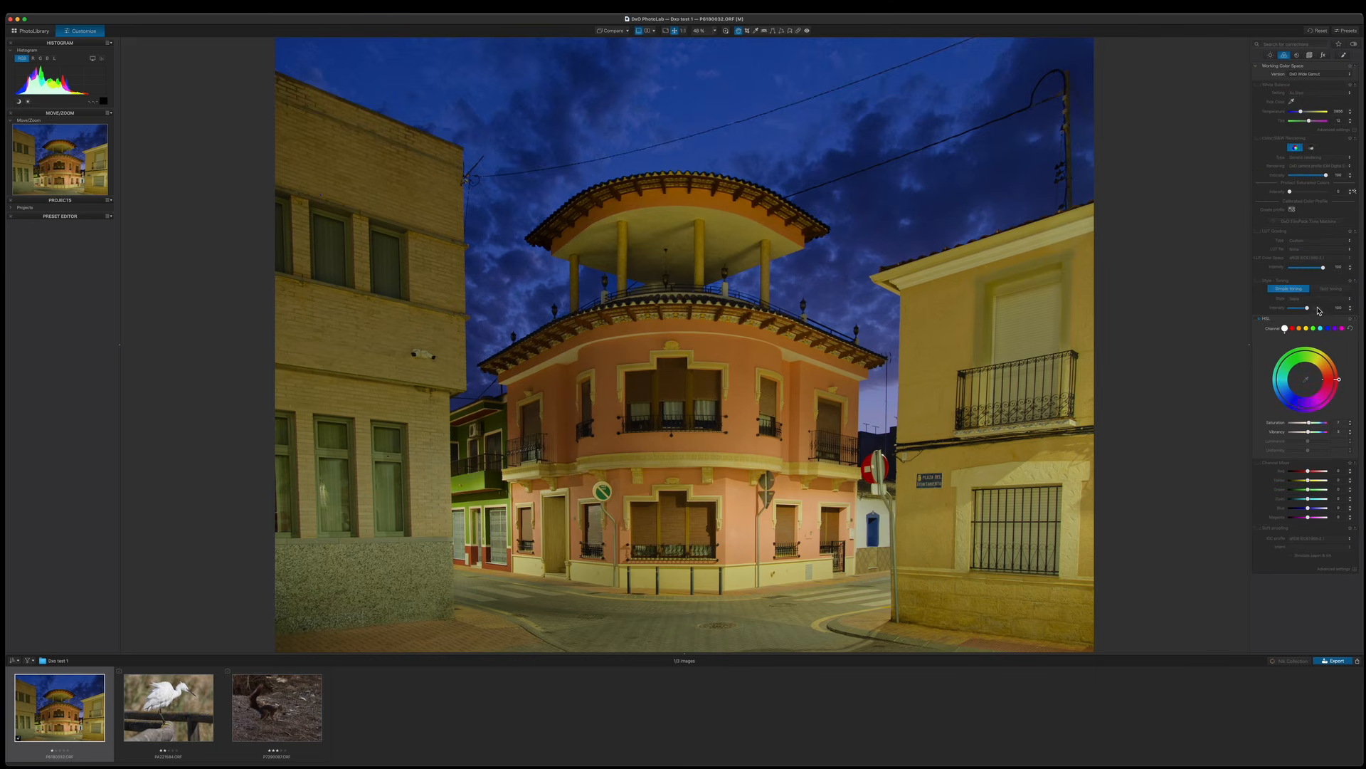
pyautogui.moveTo(1308, 432); pyautogui.dragTo(1309, 432)
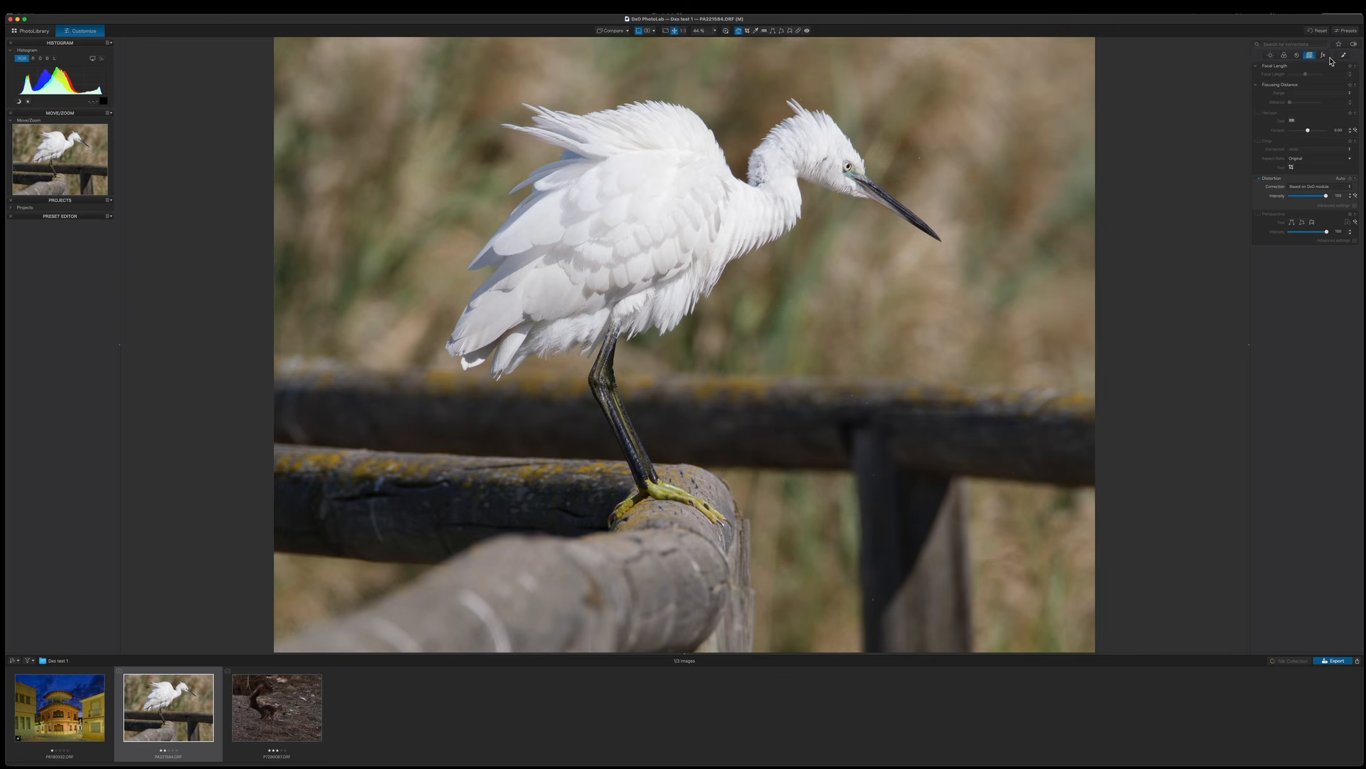
# On the egret photo, lower the Selective Tone highlights and adjust saturation and vibrancy.
pyautogui.click(1271, 56)
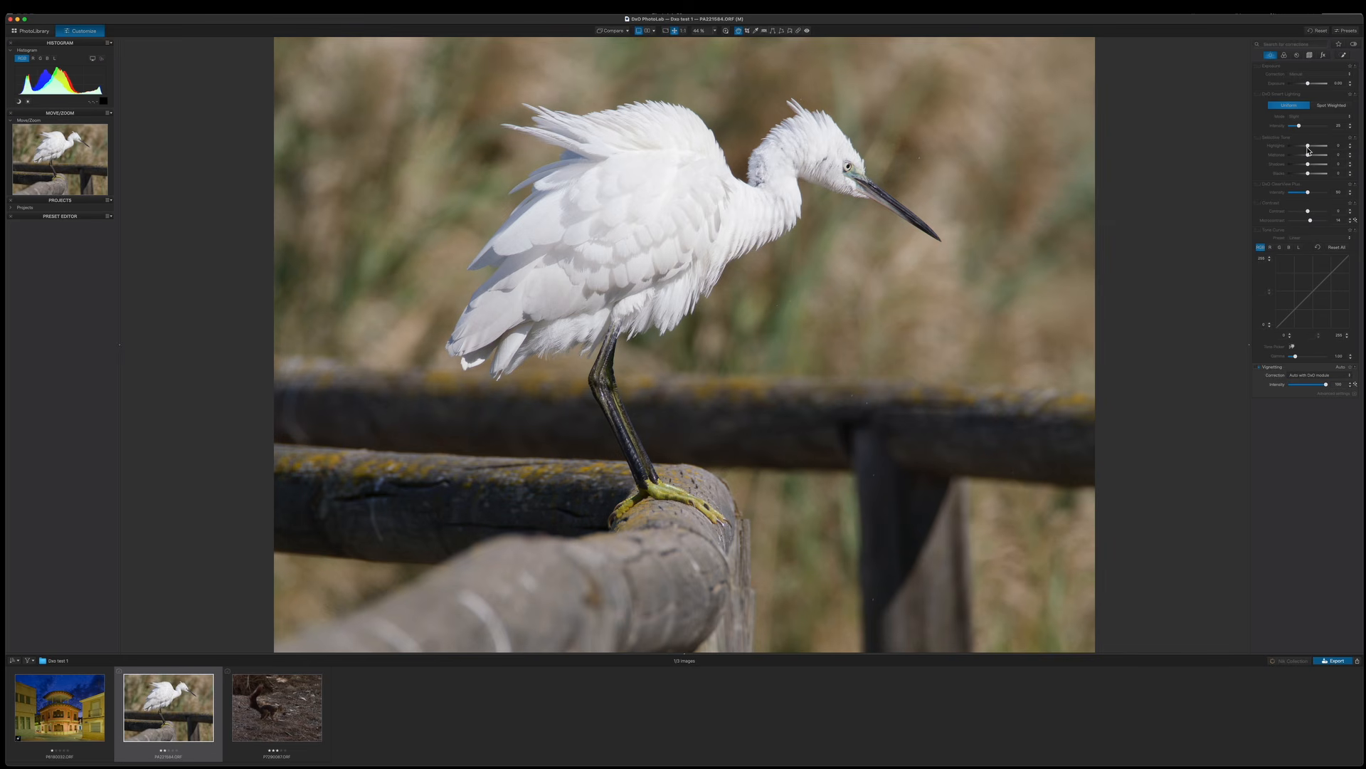
pyautogui.moveTo(1308, 147); pyautogui.dragTo(1307, 174)
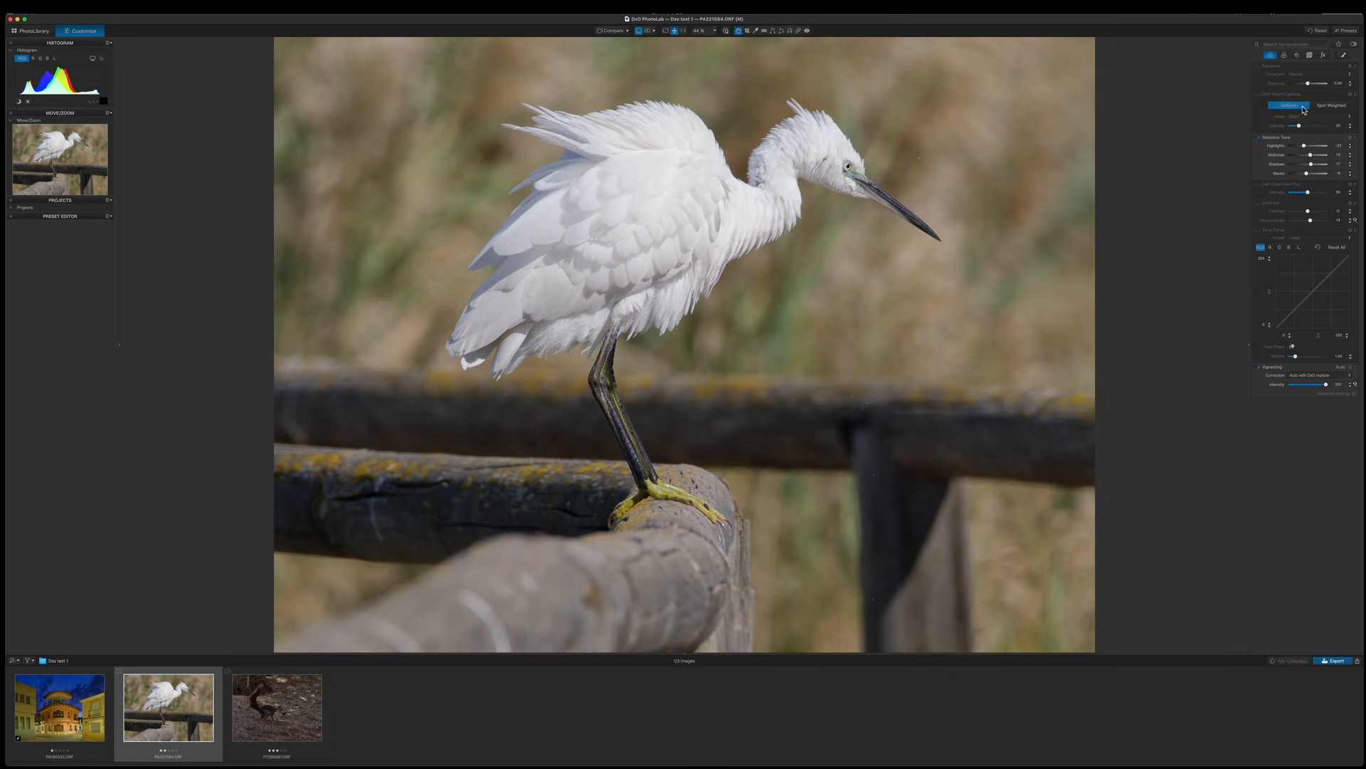
pyautogui.click(1283, 54)
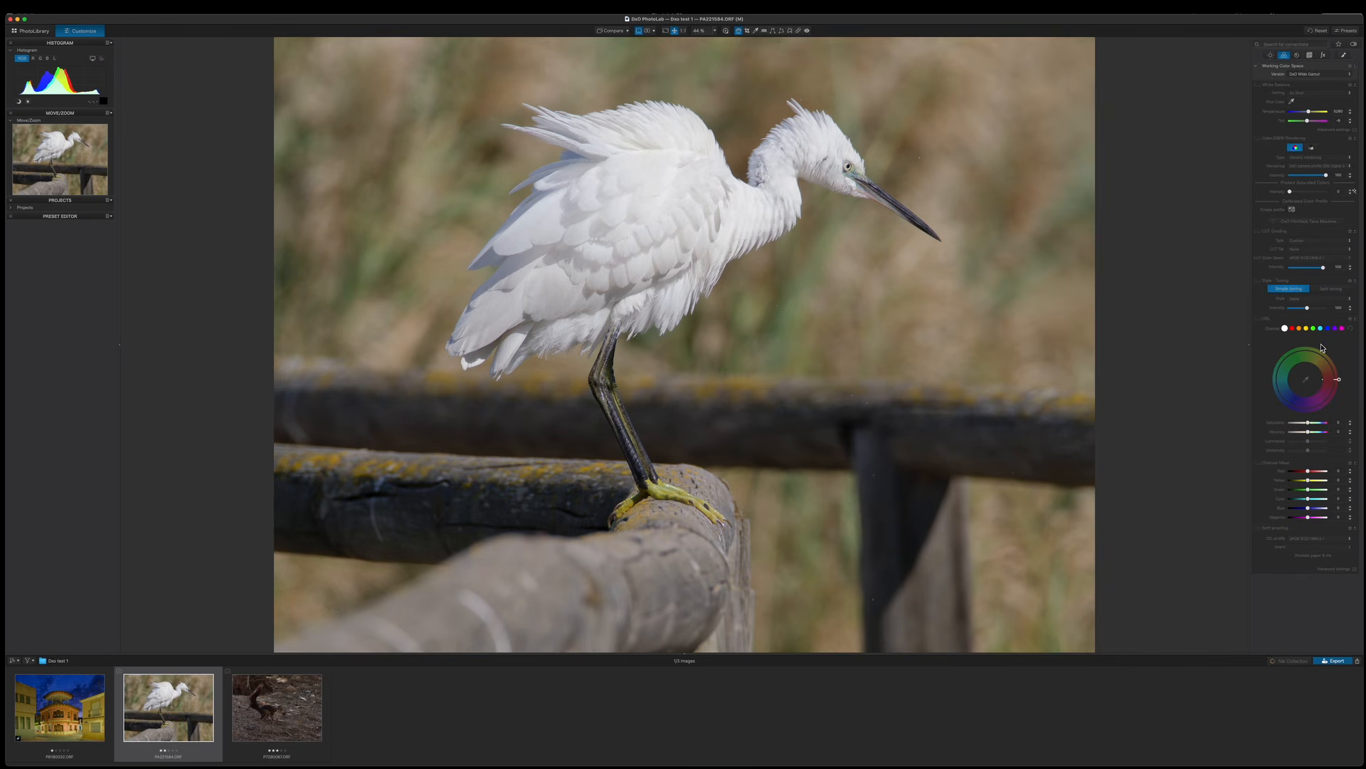
pyautogui.moveTo(1313, 437); pyautogui.dragTo(1313, 436)
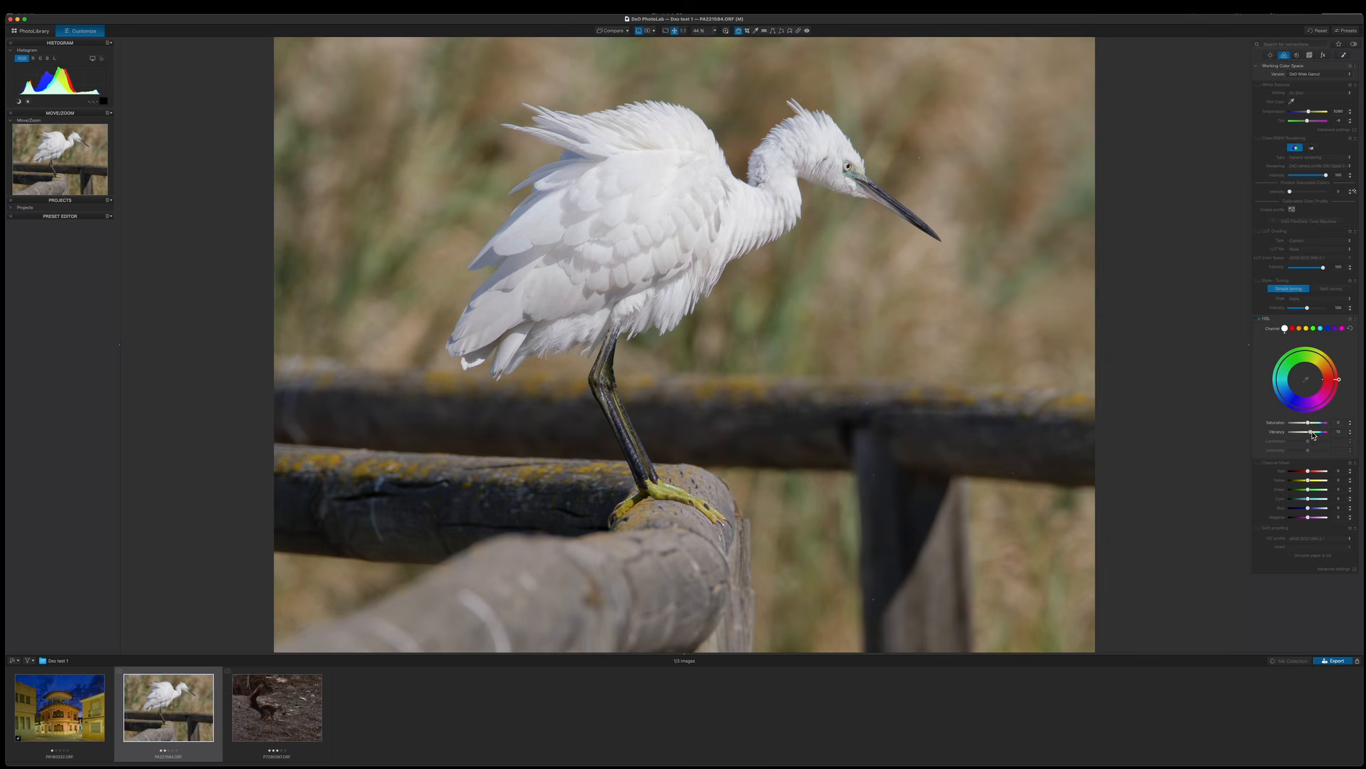
pyautogui.click(1312, 428)
# Inspect the egret's feathers with the loupe and set denoising to DeepPRIME XD.
pyautogui.click(726, 31)
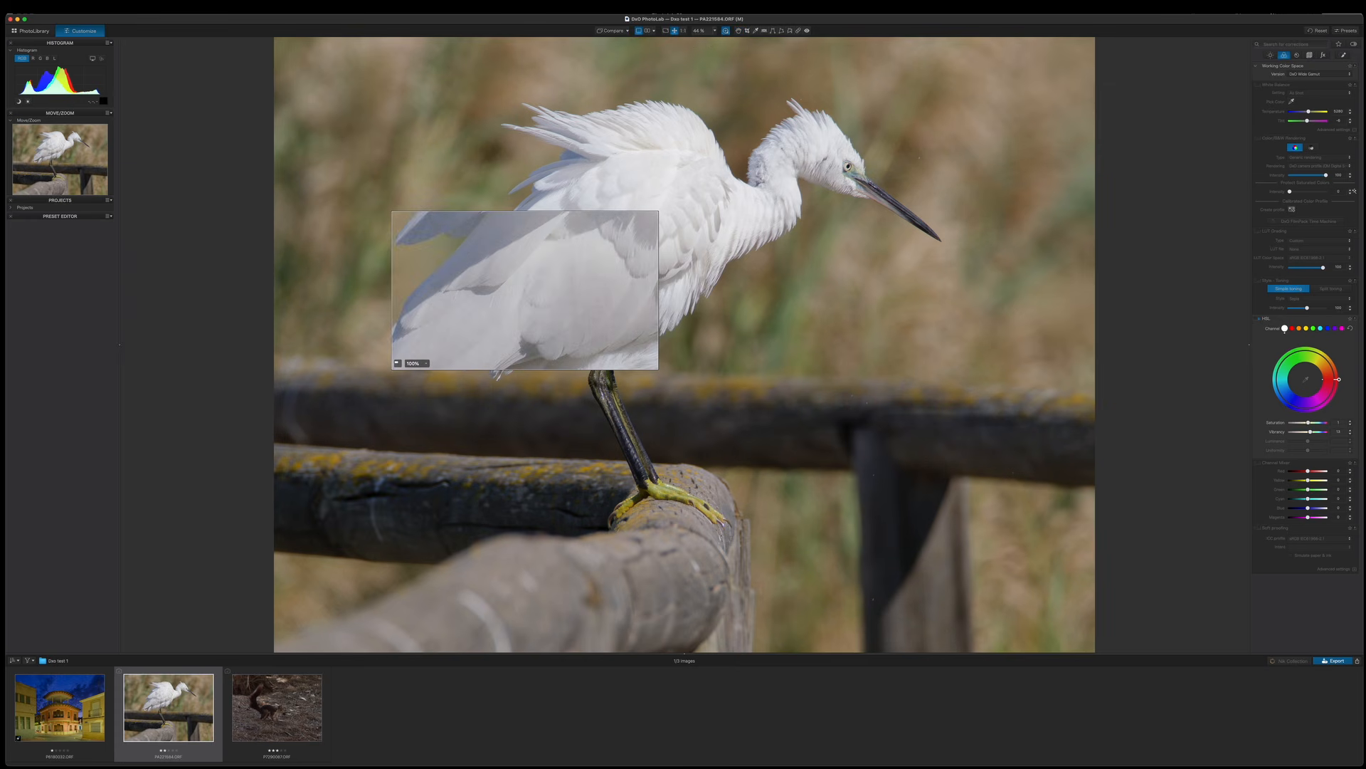
pyautogui.moveTo(541, 235); pyautogui.dragTo(798, 93)
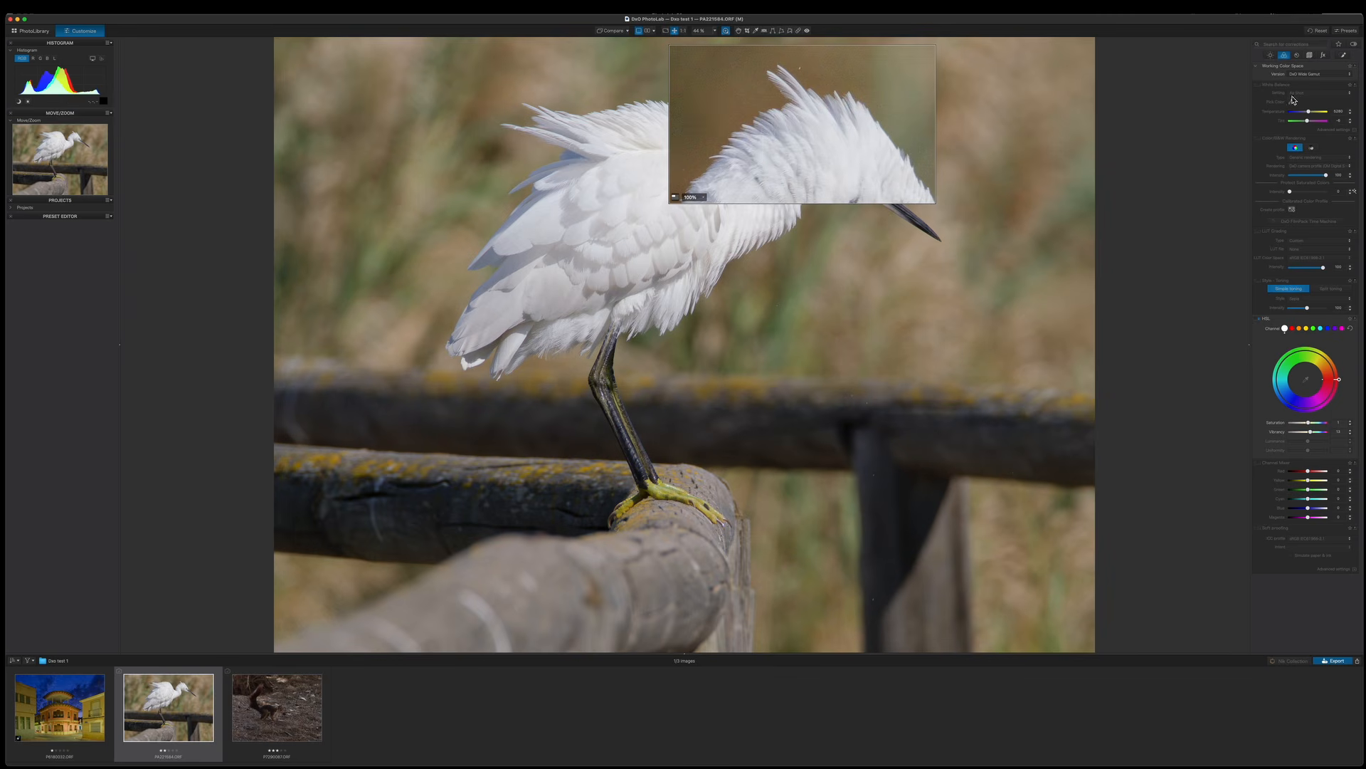
pyautogui.click(1296, 55)
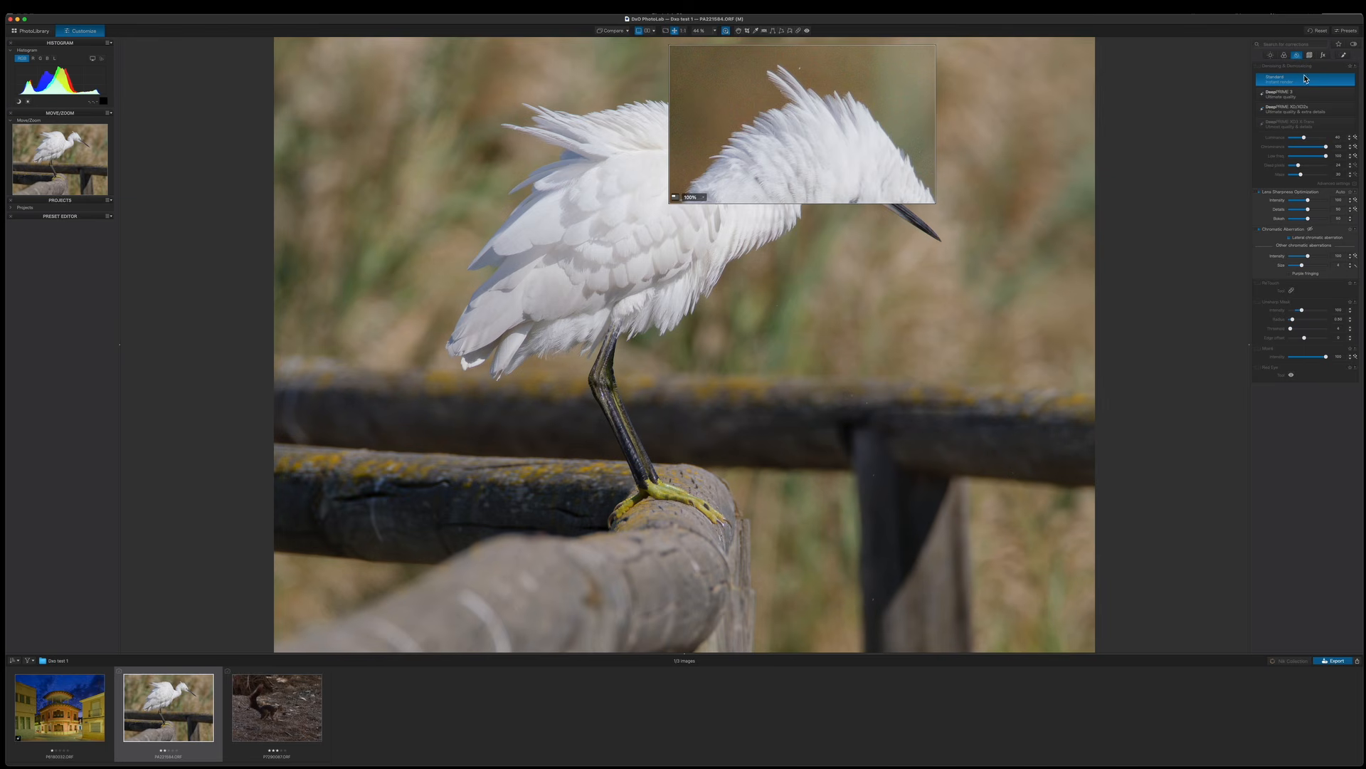
pyautogui.click(1286, 110)
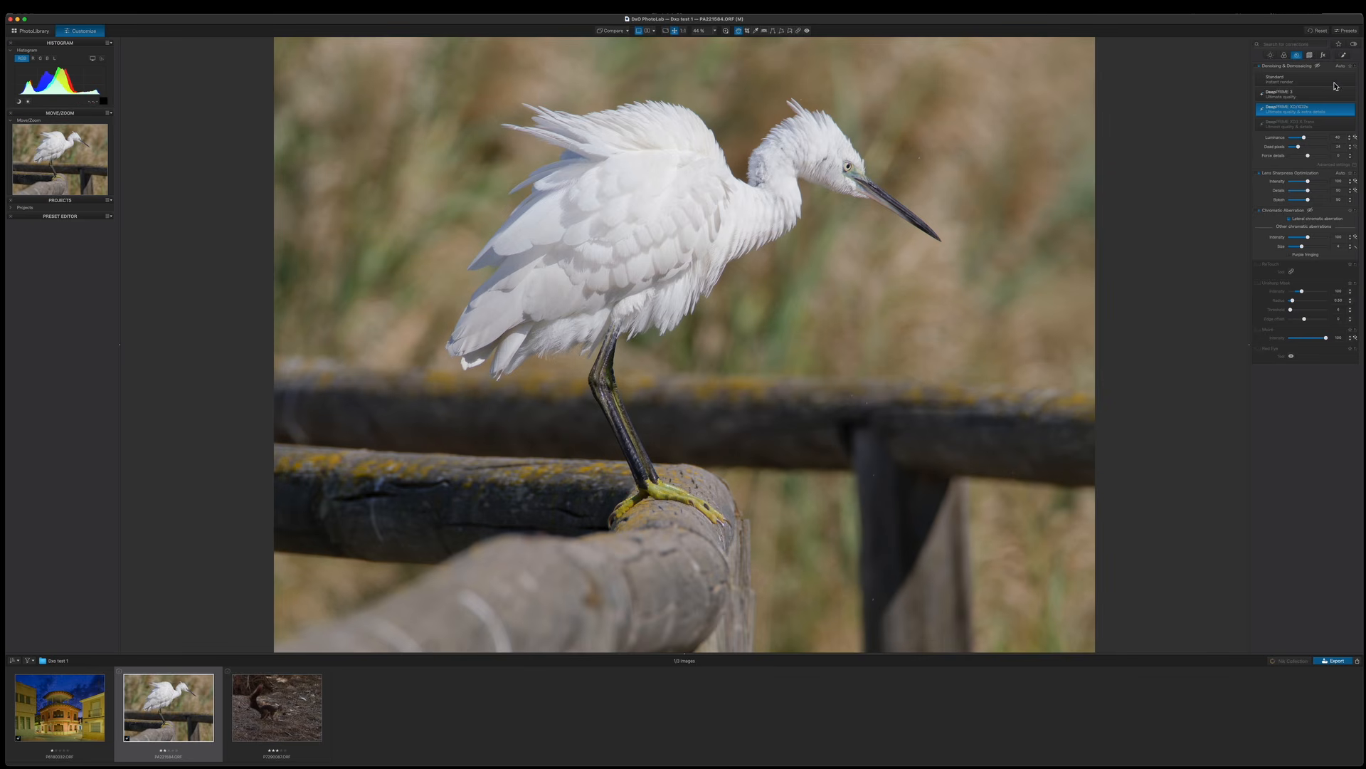
# Create a new AI mask of the egret photo's background and show its overlay.
pyautogui.click(1344, 56)
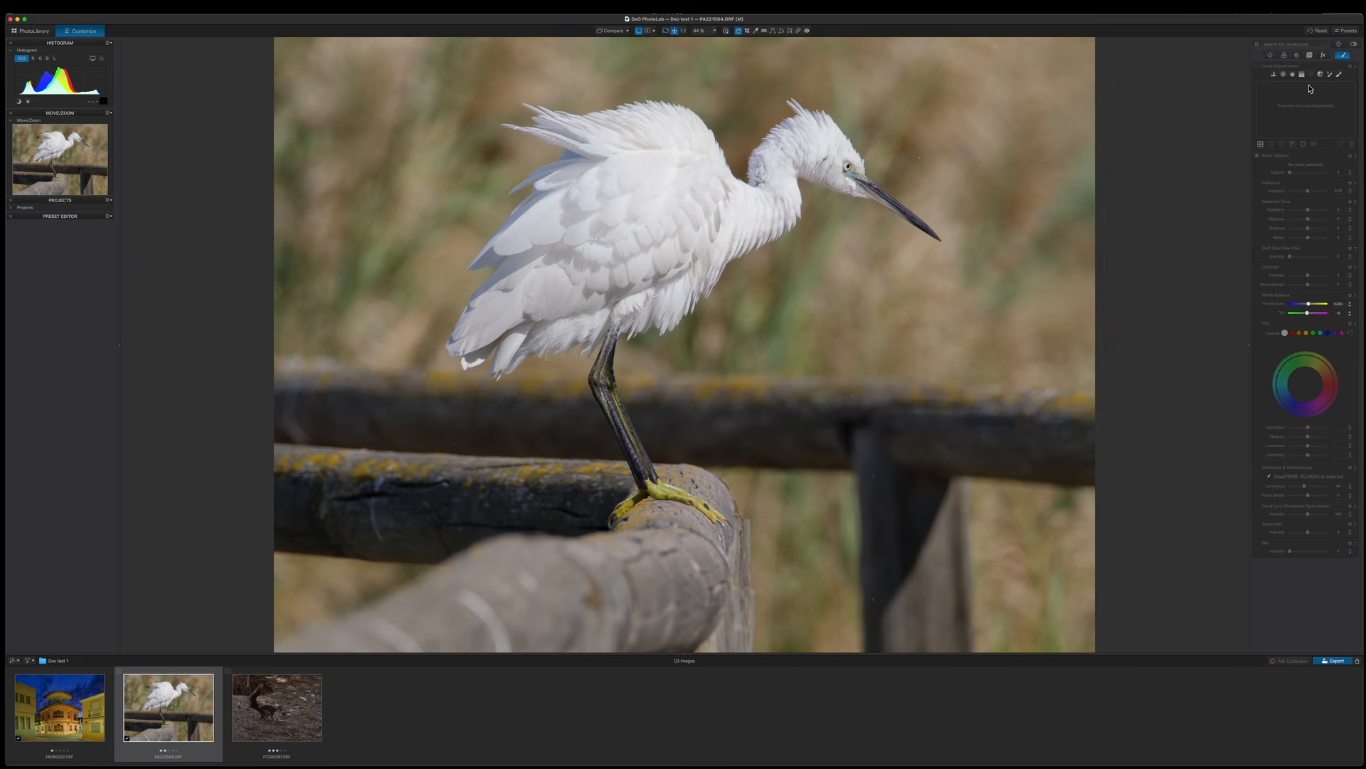
pyautogui.click(1274, 76)
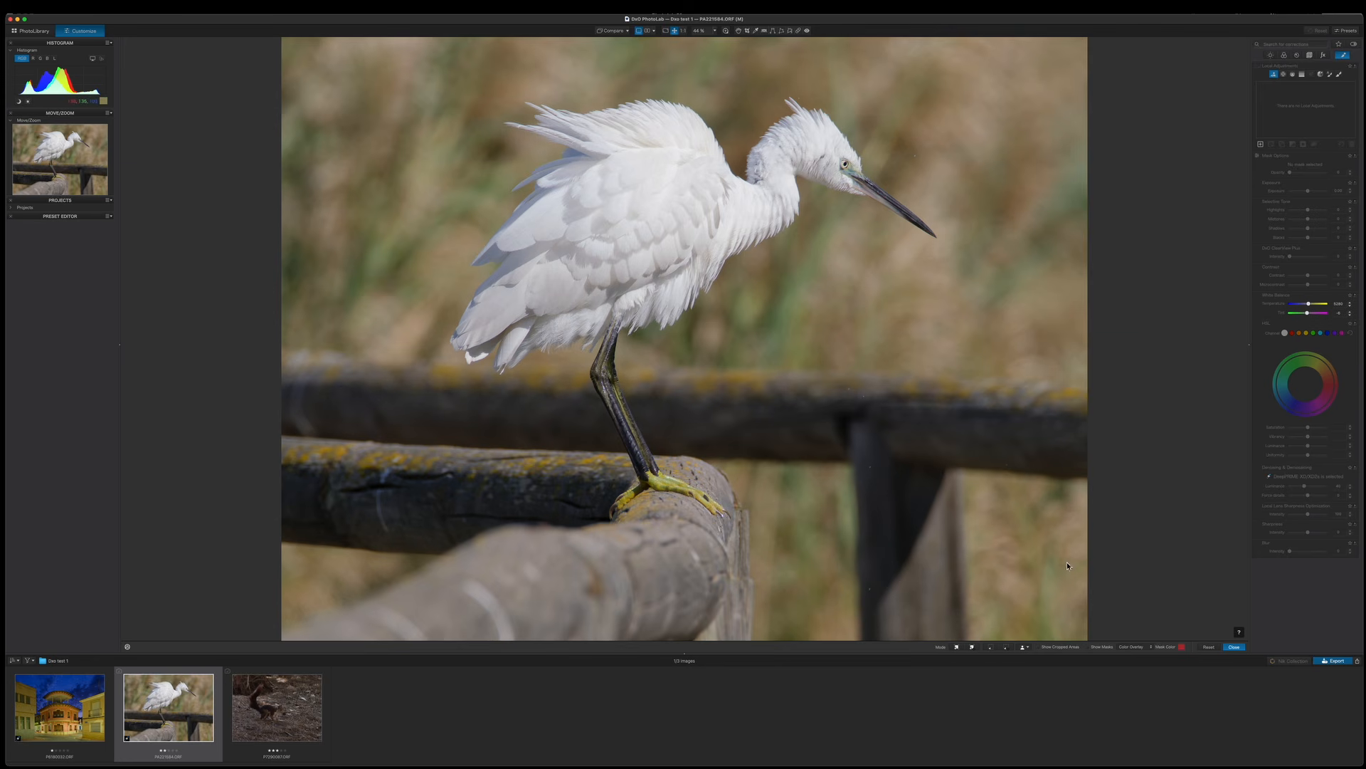
pyautogui.click(1027, 648)
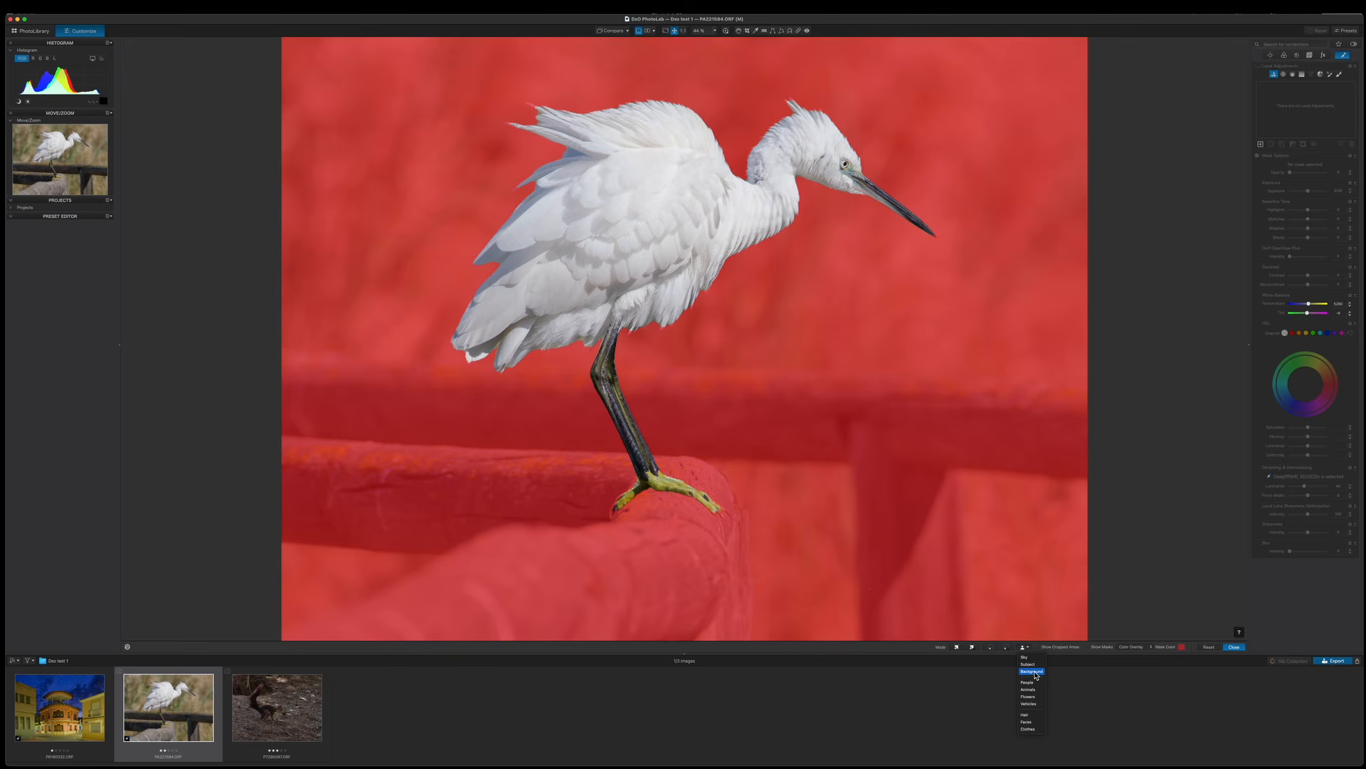
pyautogui.click(1033, 672)
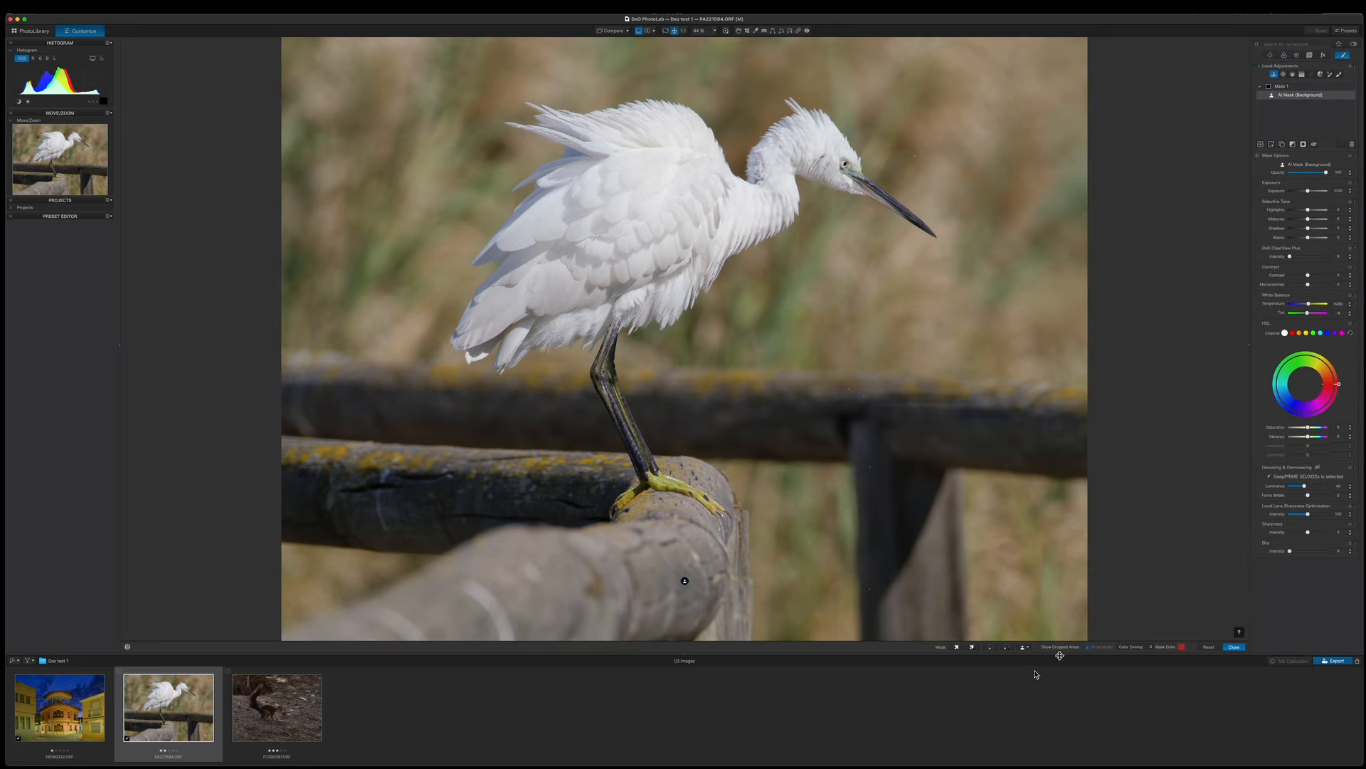
pyautogui.press('m')
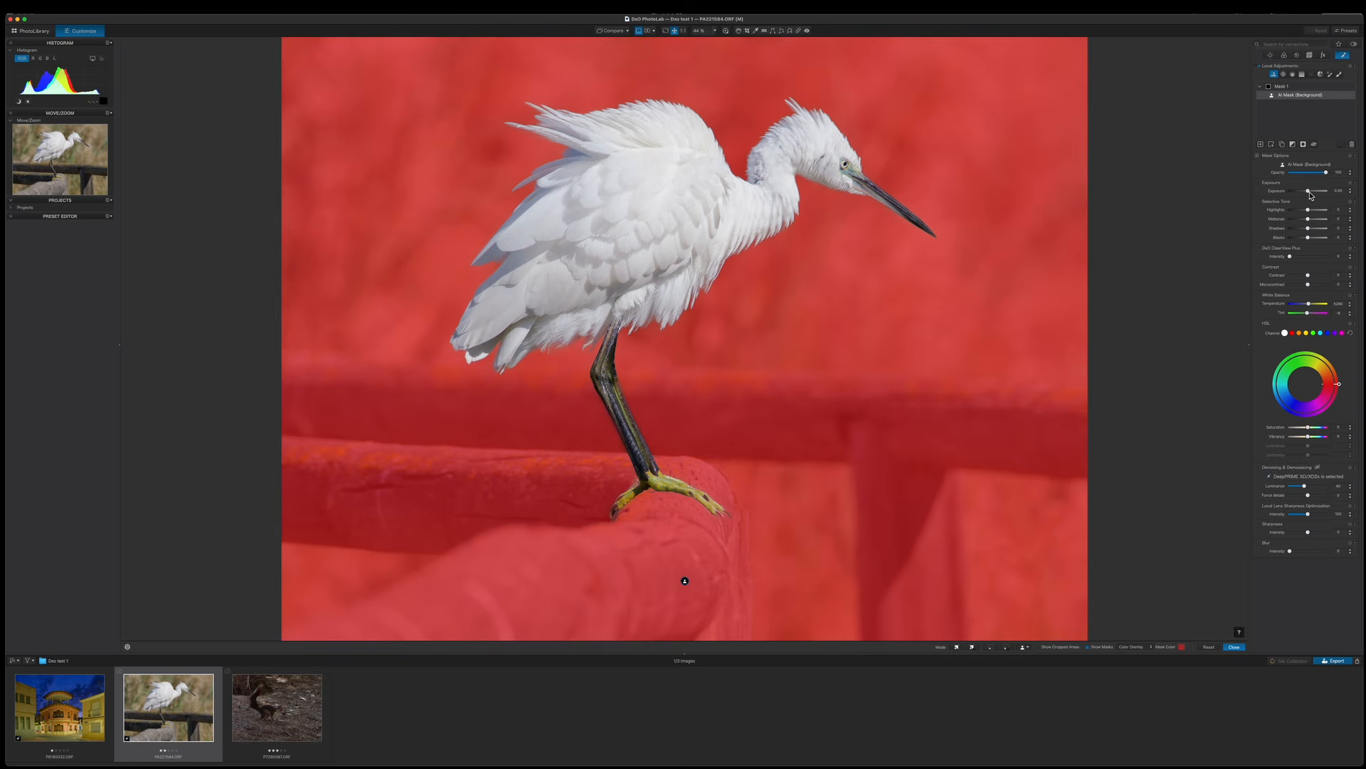
# On the egret's background mask, lower the exposure and adjust the vibrancy.
pyautogui.moveTo(1308, 191); pyautogui.dragTo(1308, 223)
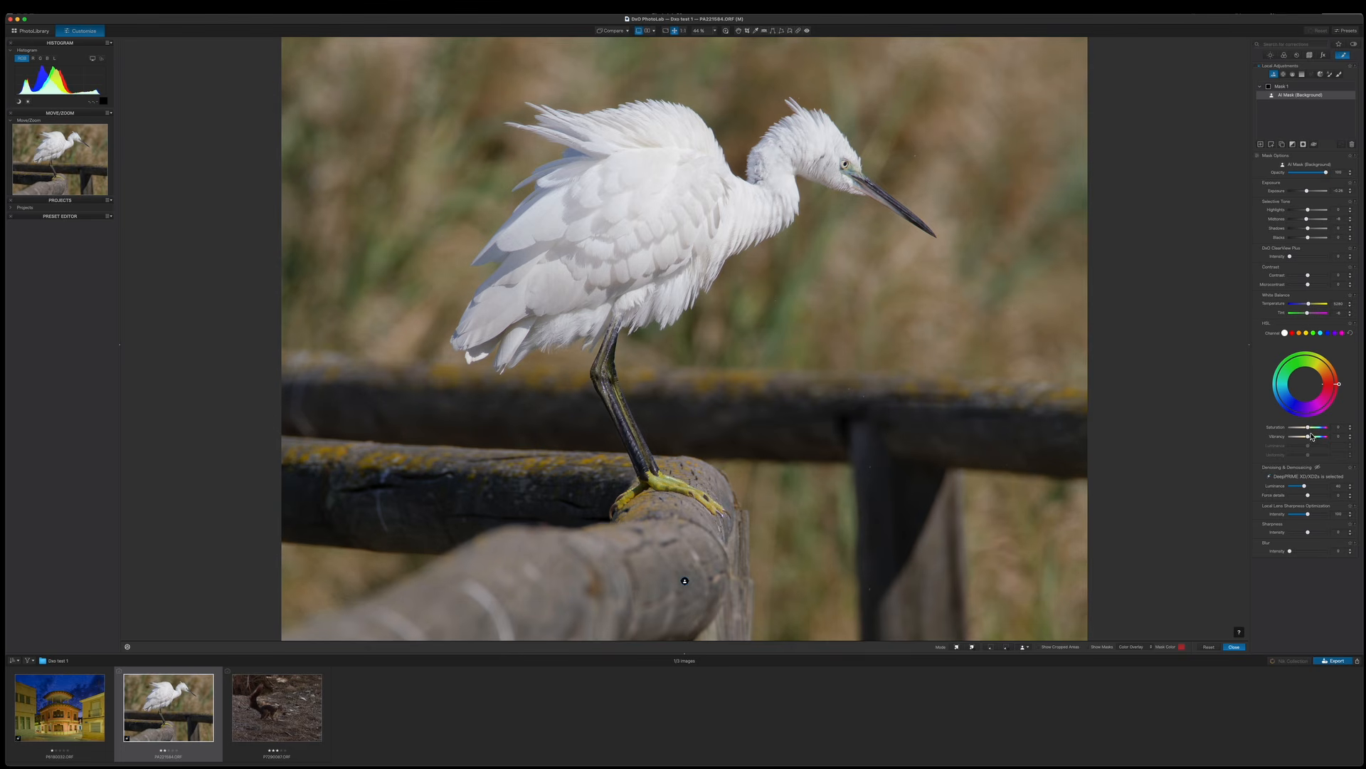
pyautogui.moveTo(1309, 437); pyautogui.dragTo(1307, 429)
# Add a new mask and create an AI mask of the animal, selecting the egret.
pyautogui.click(1261, 145)
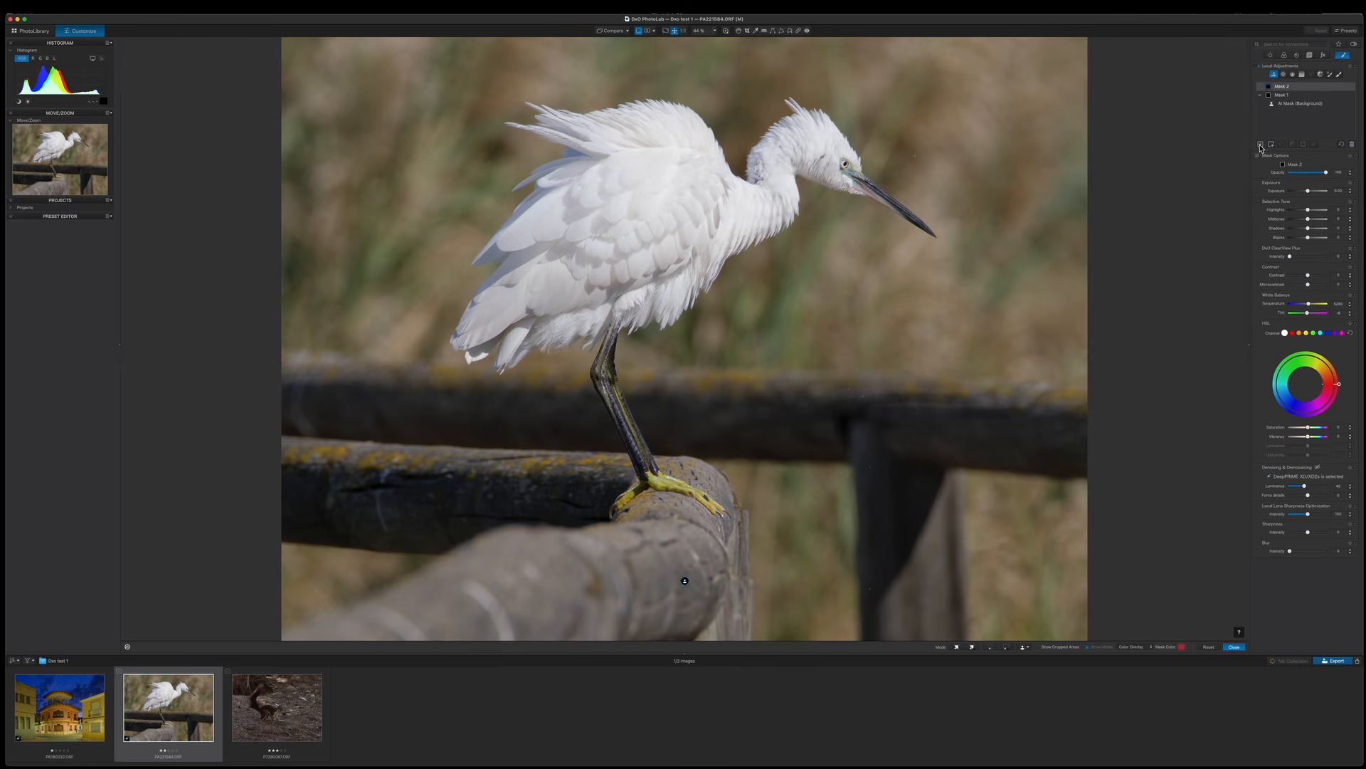
pyautogui.click(1028, 648)
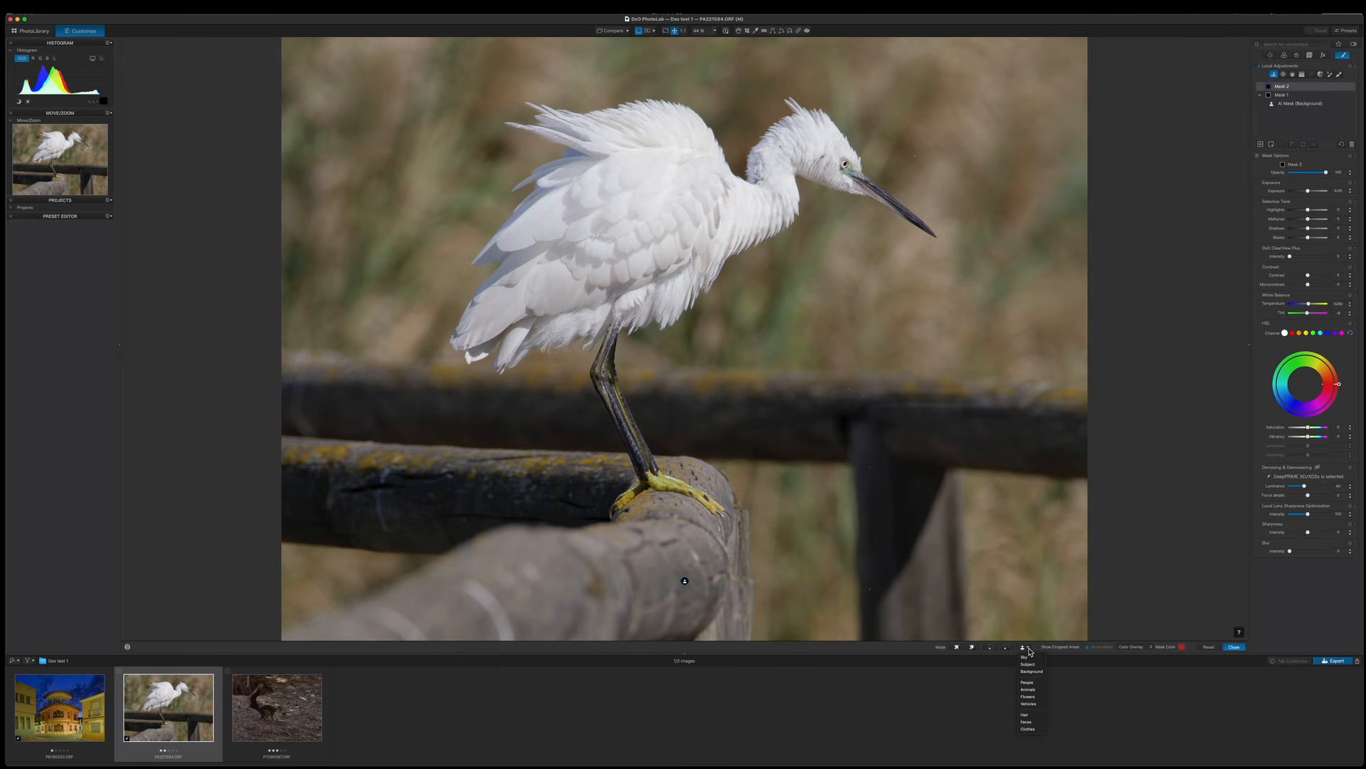
pyautogui.click(1030, 690)
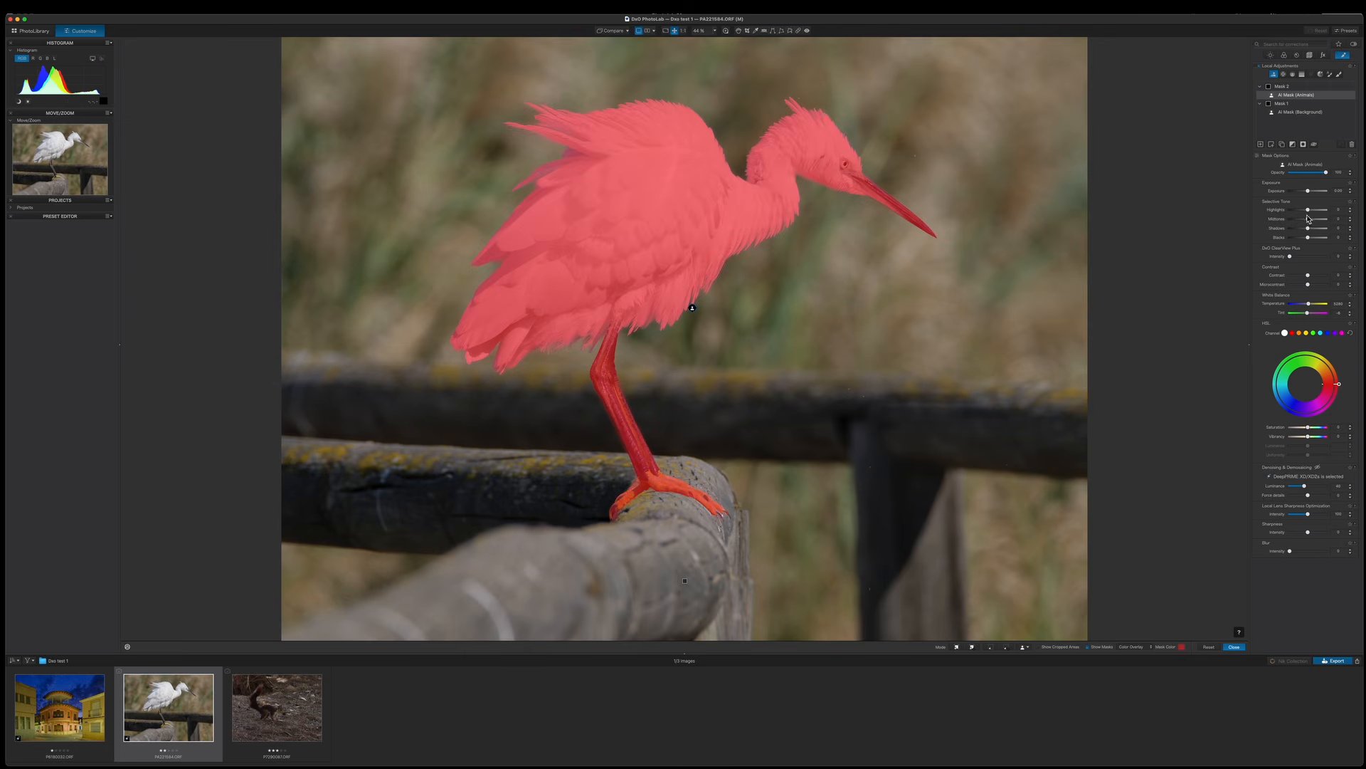
# Adjust the egret mask's Selective Tone and its saturation and vibrancy.
pyautogui.moveTo(1312, 223); pyautogui.dragTo(1309, 242)
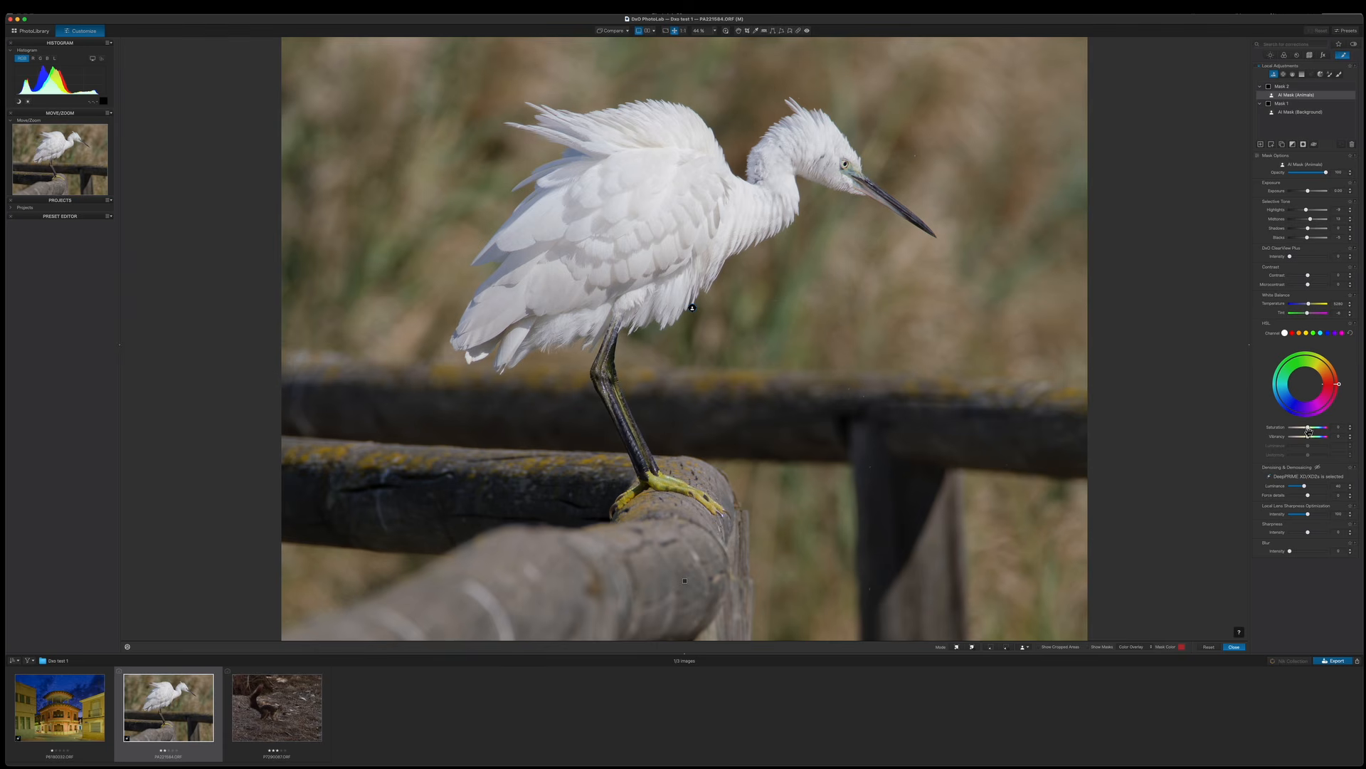
pyautogui.moveTo(1309, 431); pyautogui.dragTo(1314, 442)
pyautogui.click(1312, 440)
pyautogui.click(739, 31)
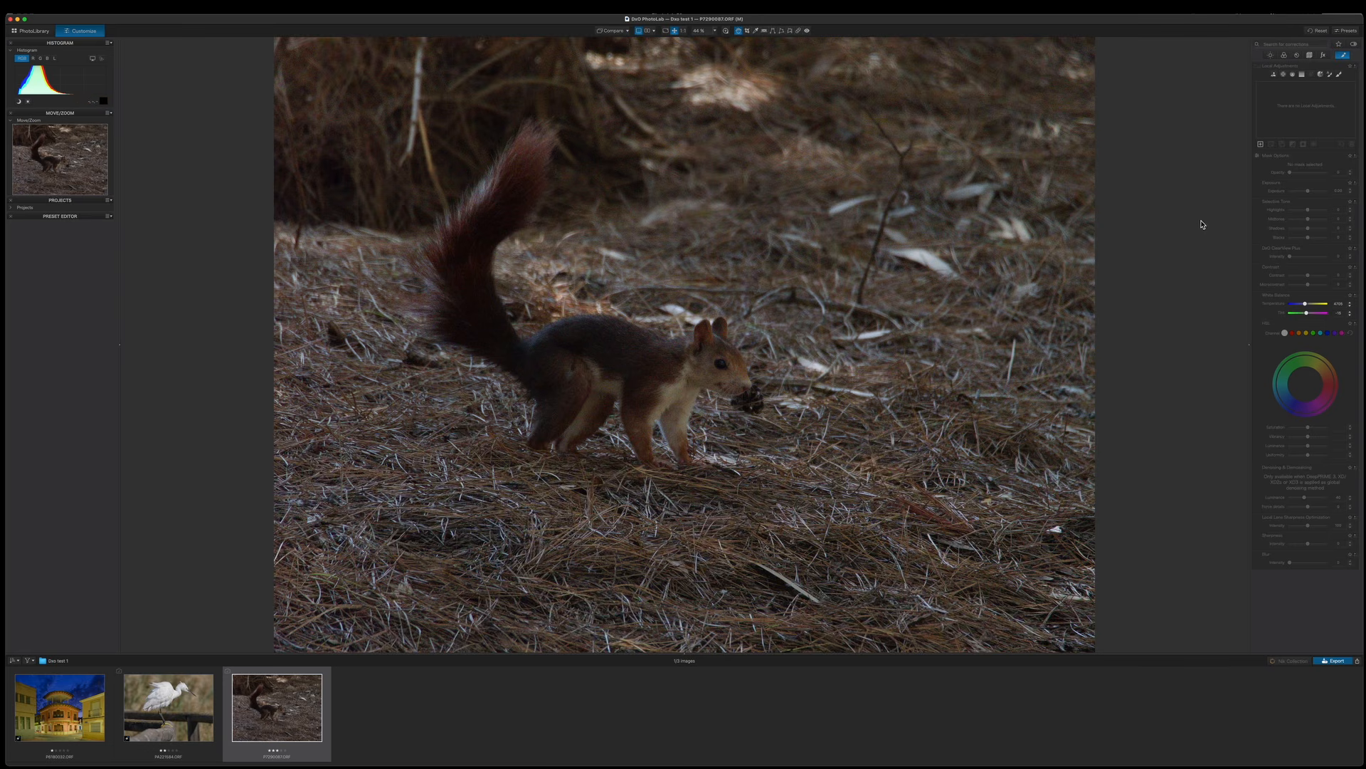
# Apply the "DxO Optical Corrections only" preset to the squirrel photo.
pyautogui.click(1349, 30)
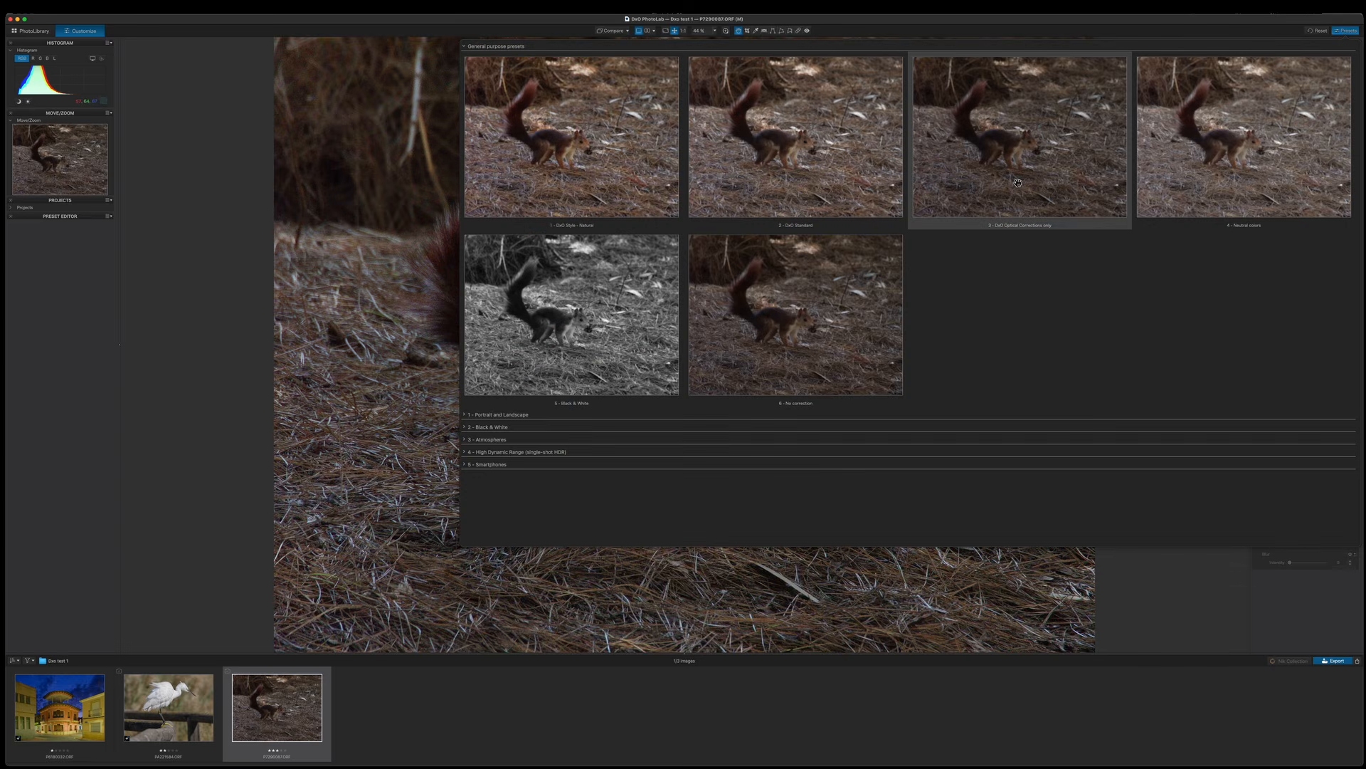
pyautogui.click(1071, 160)
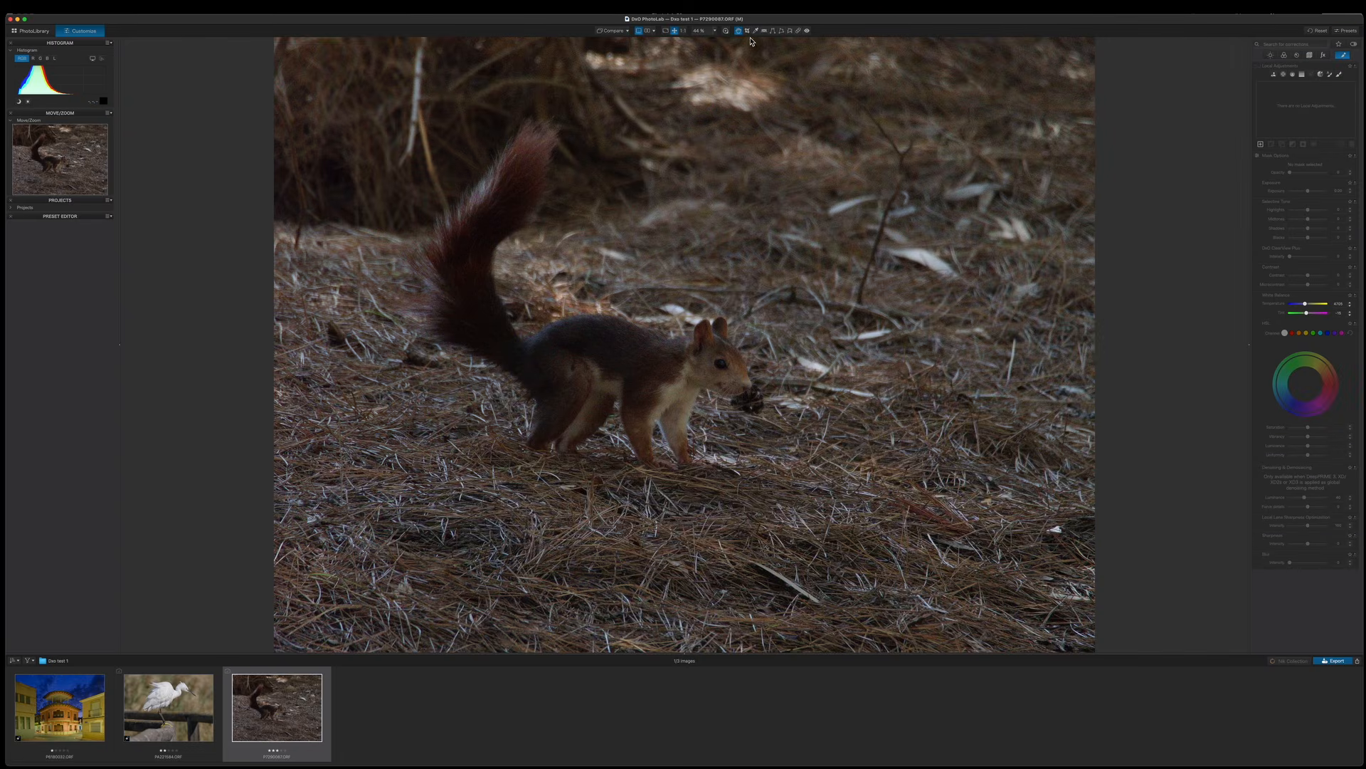
# Inspect the squirrel's head at 100% with the loupe.
pyautogui.click(727, 32)
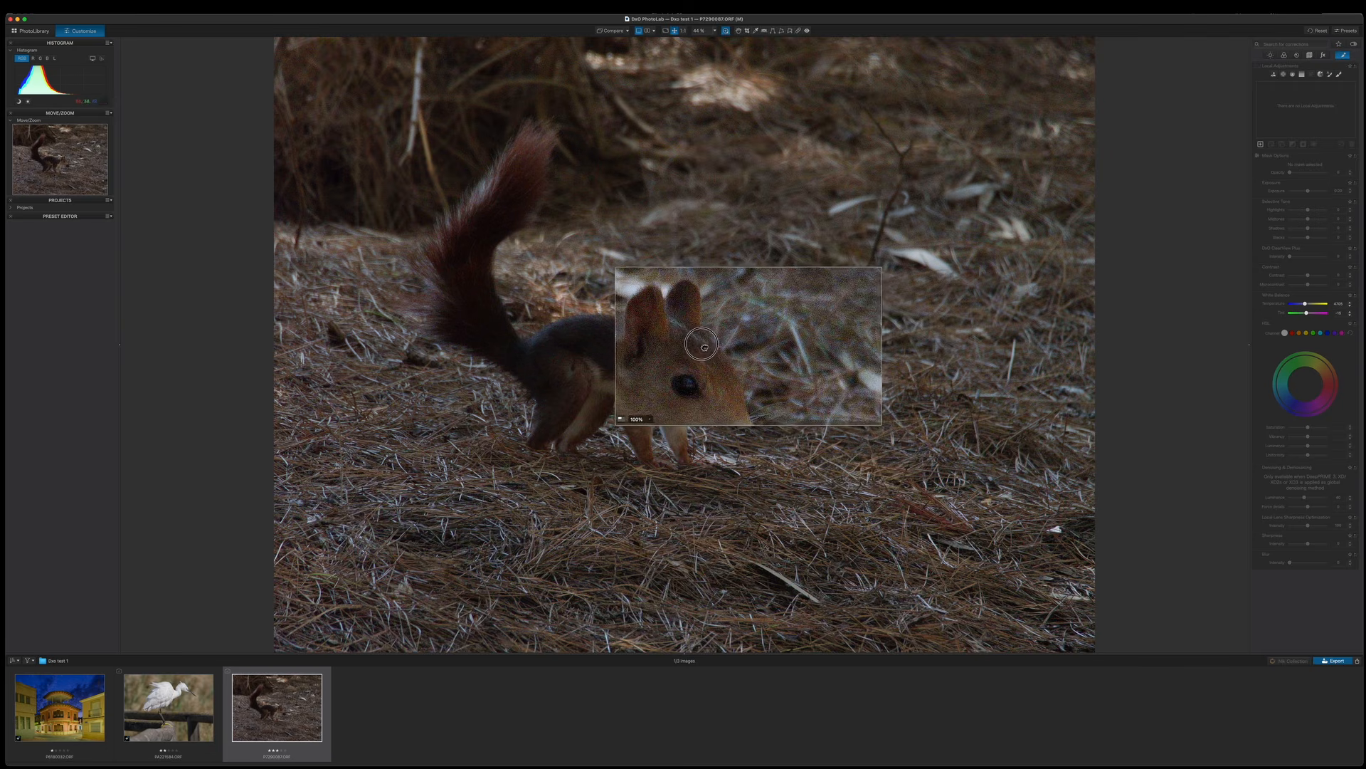
pyautogui.moveTo(707, 342)
pyautogui.mouseDown()
pyautogui.moveTo(726, 330)
pyautogui.moveTo(701, 333)
pyautogui.moveTo(714, 331)
pyautogui.mouseUp()
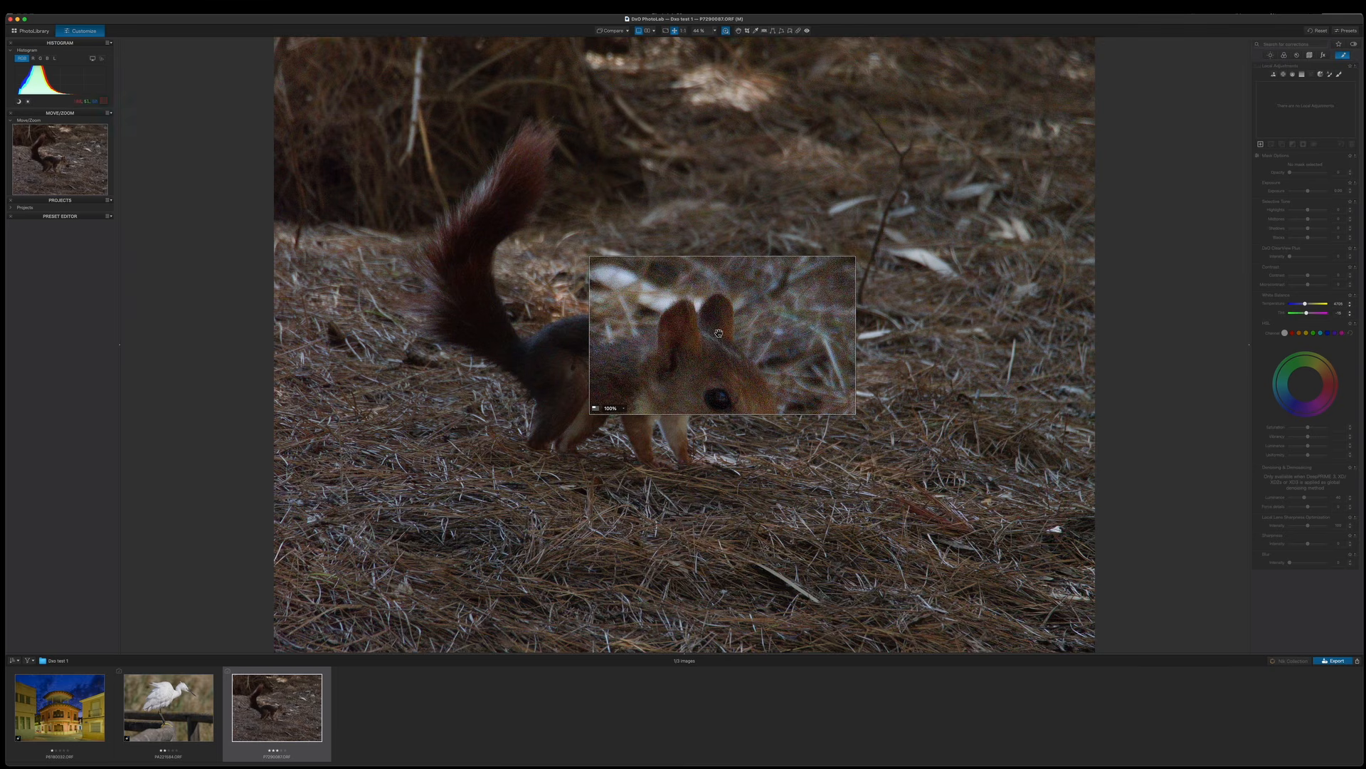
pyautogui.moveTo(719, 336)
pyautogui.mouseDown()
pyautogui.moveTo(734, 363)
pyautogui.moveTo(719, 342)
pyautogui.mouseUp()
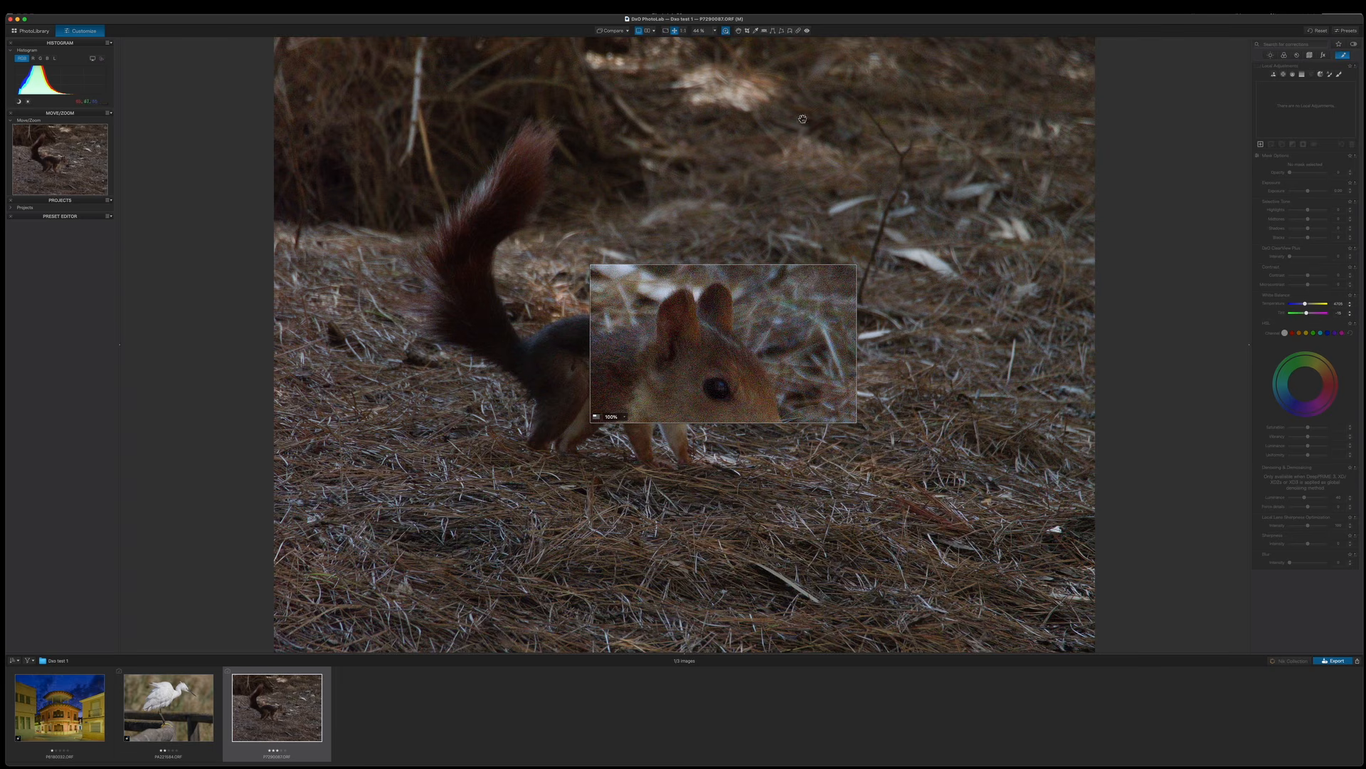
pyautogui.click(726, 31)
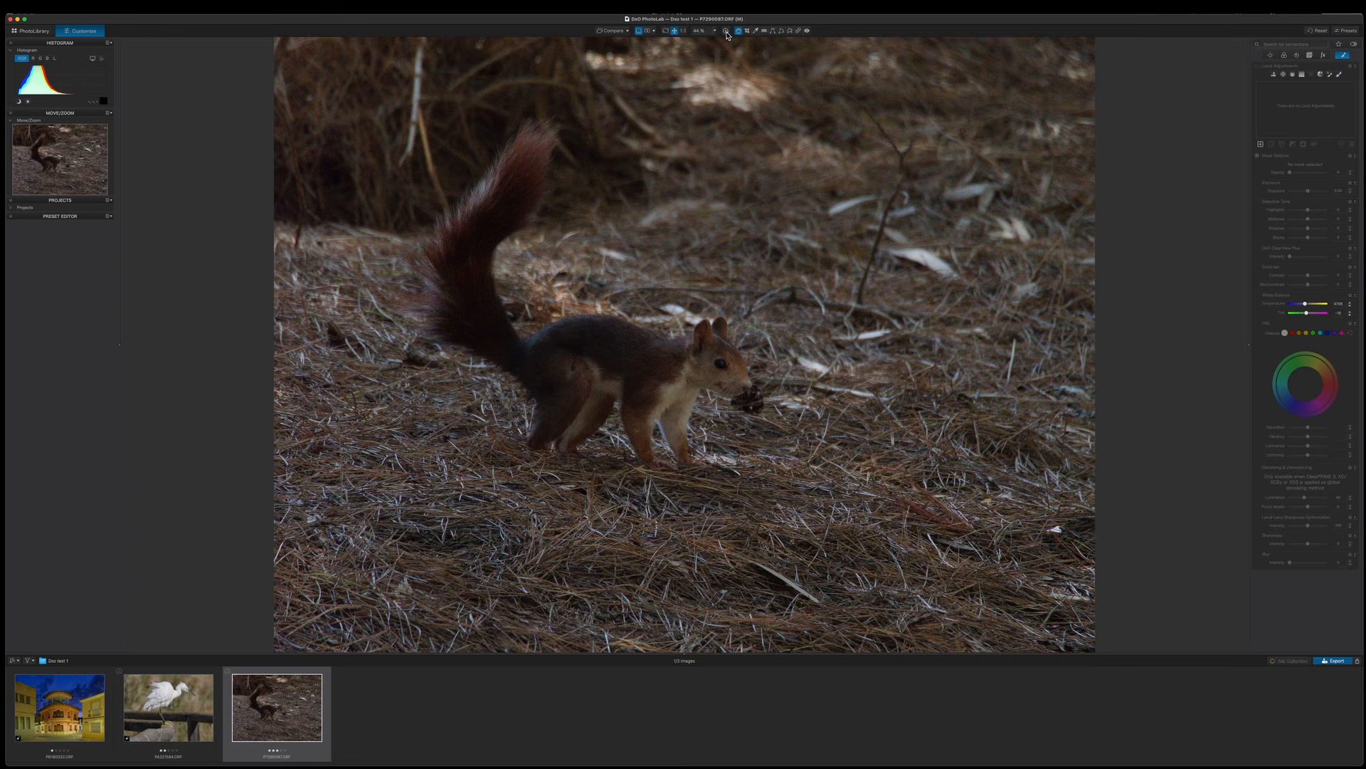
# Brighten the squirrel photo with the global Selective Tone sliders and raise its saturation and vibrancy.
pyautogui.click(1272, 56)
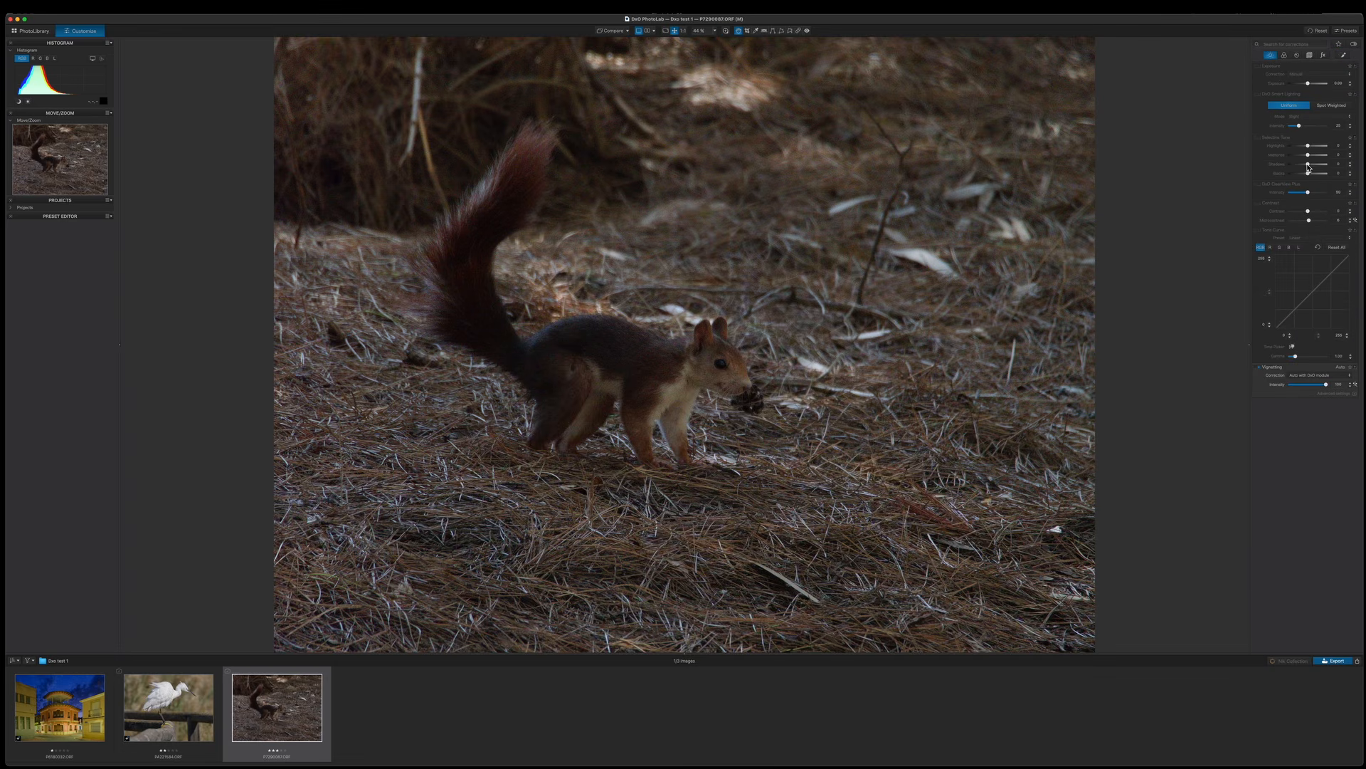
pyautogui.moveTo(1308, 167)
pyautogui.mouseDown()
pyautogui.moveTo(1314, 155)
pyautogui.moveTo(1306, 174)
pyautogui.mouseUp()
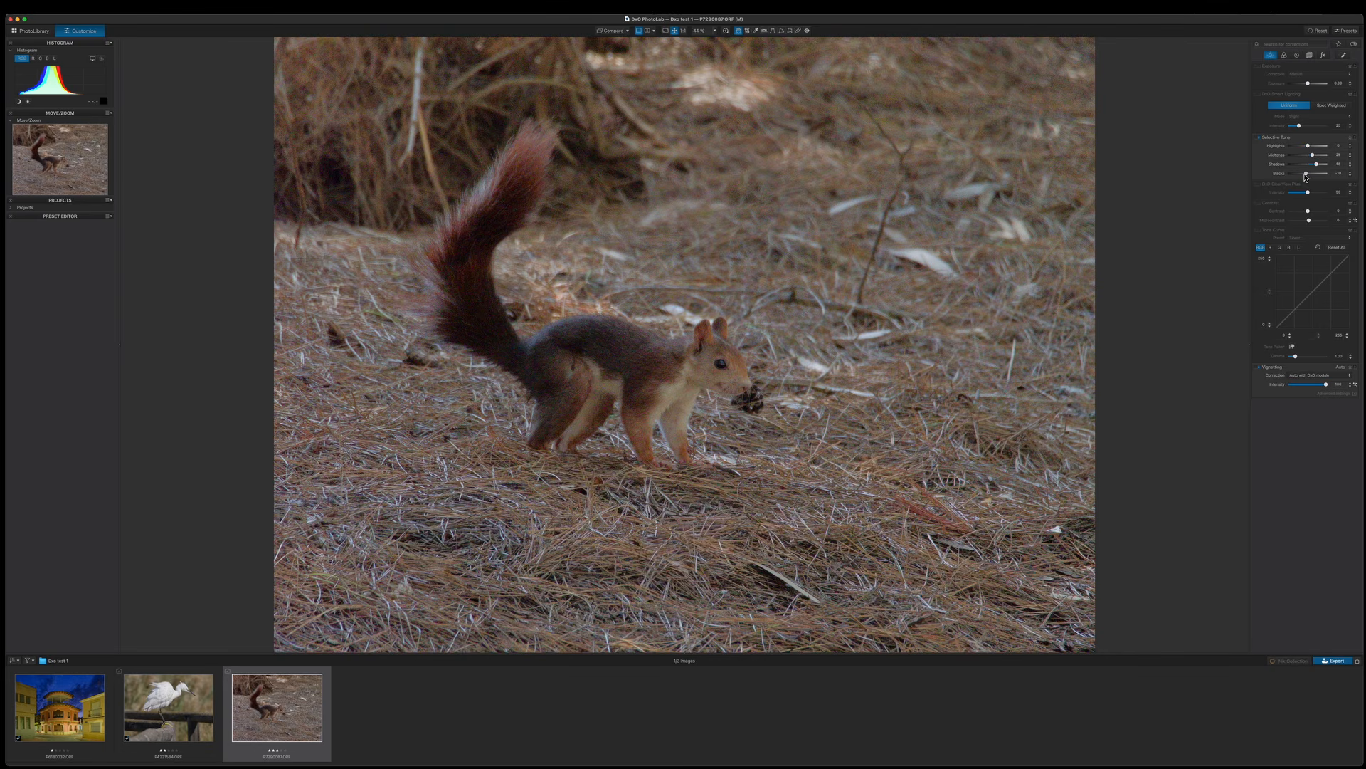
pyautogui.click(1285, 55)
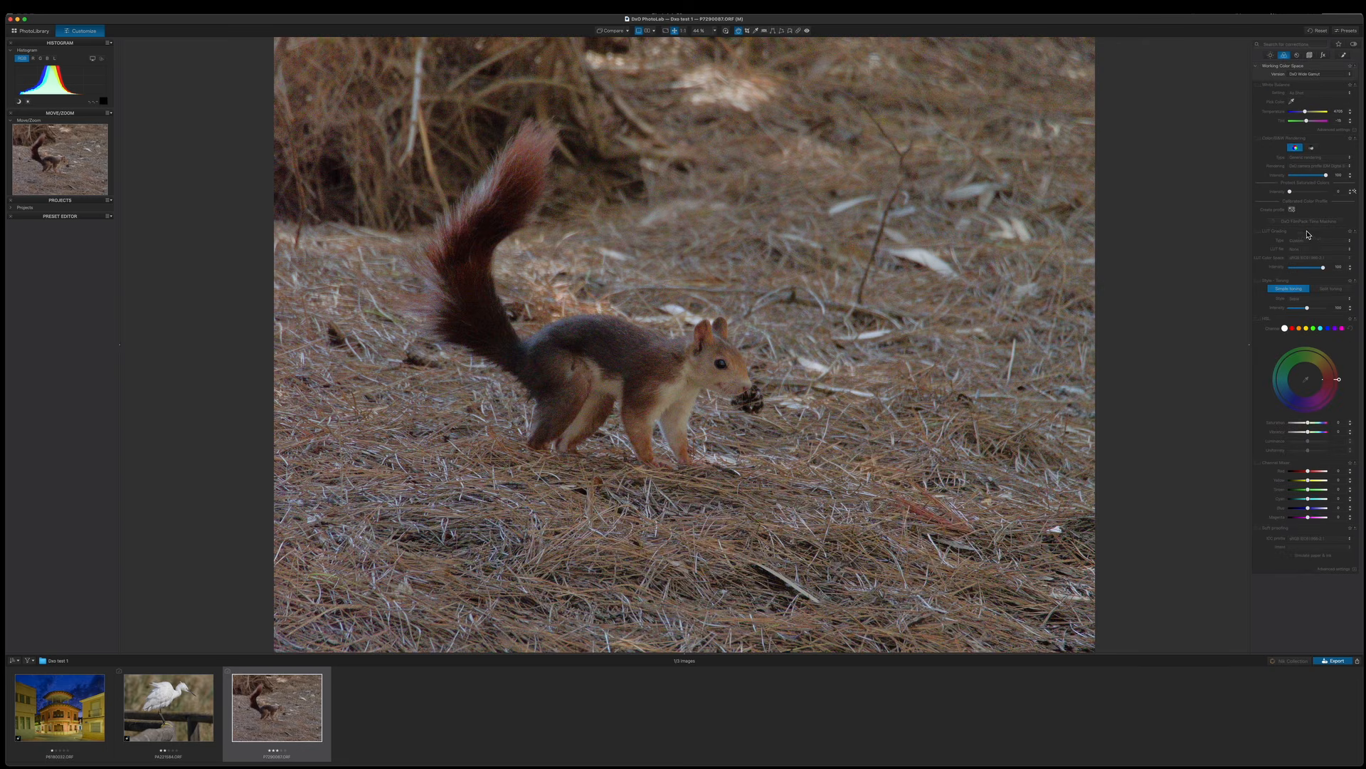
pyautogui.moveTo(1311, 436); pyautogui.dragTo(1312, 435)
pyautogui.moveTo(1314, 434); pyautogui.dragTo(1313, 426)
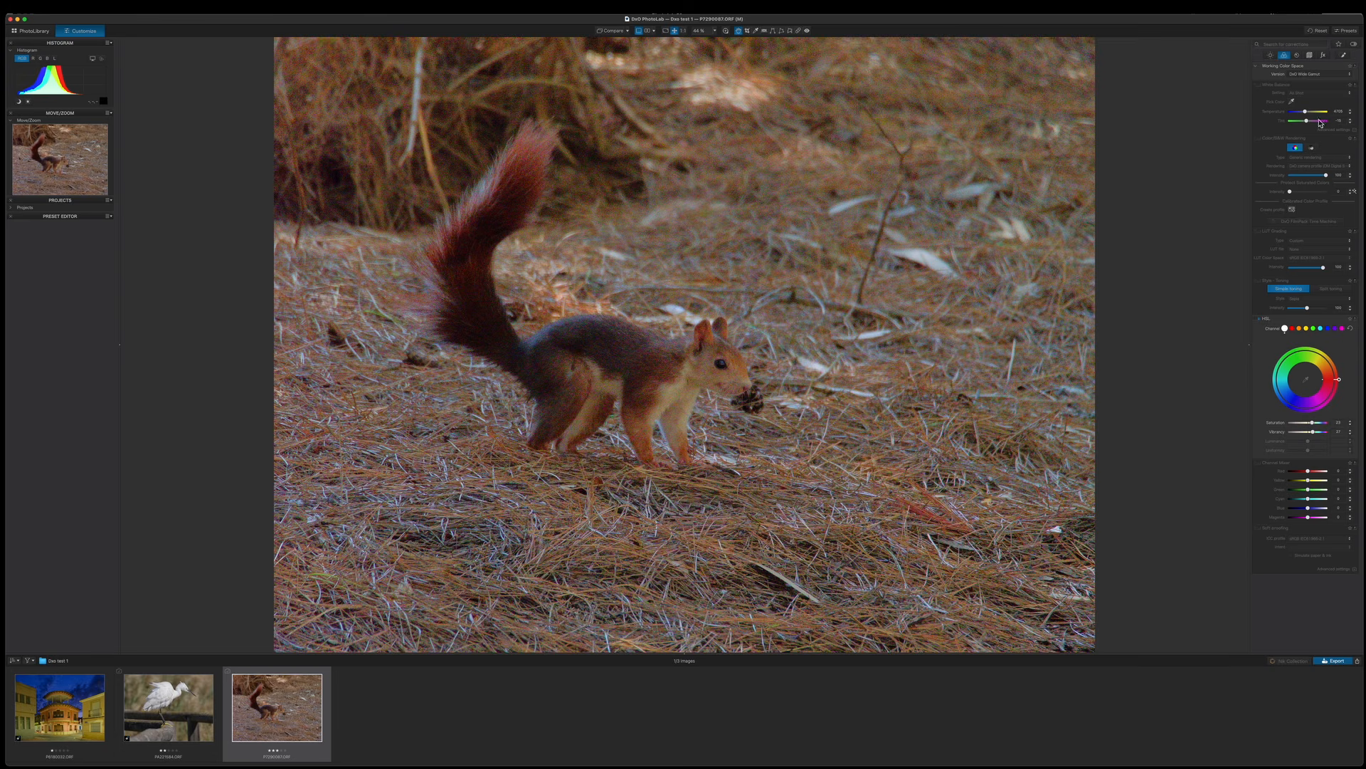
# Switch the squirrel photo's denoising to a DeepPRIME XD mode and check the fur with the loupe.
pyautogui.click(726, 31)
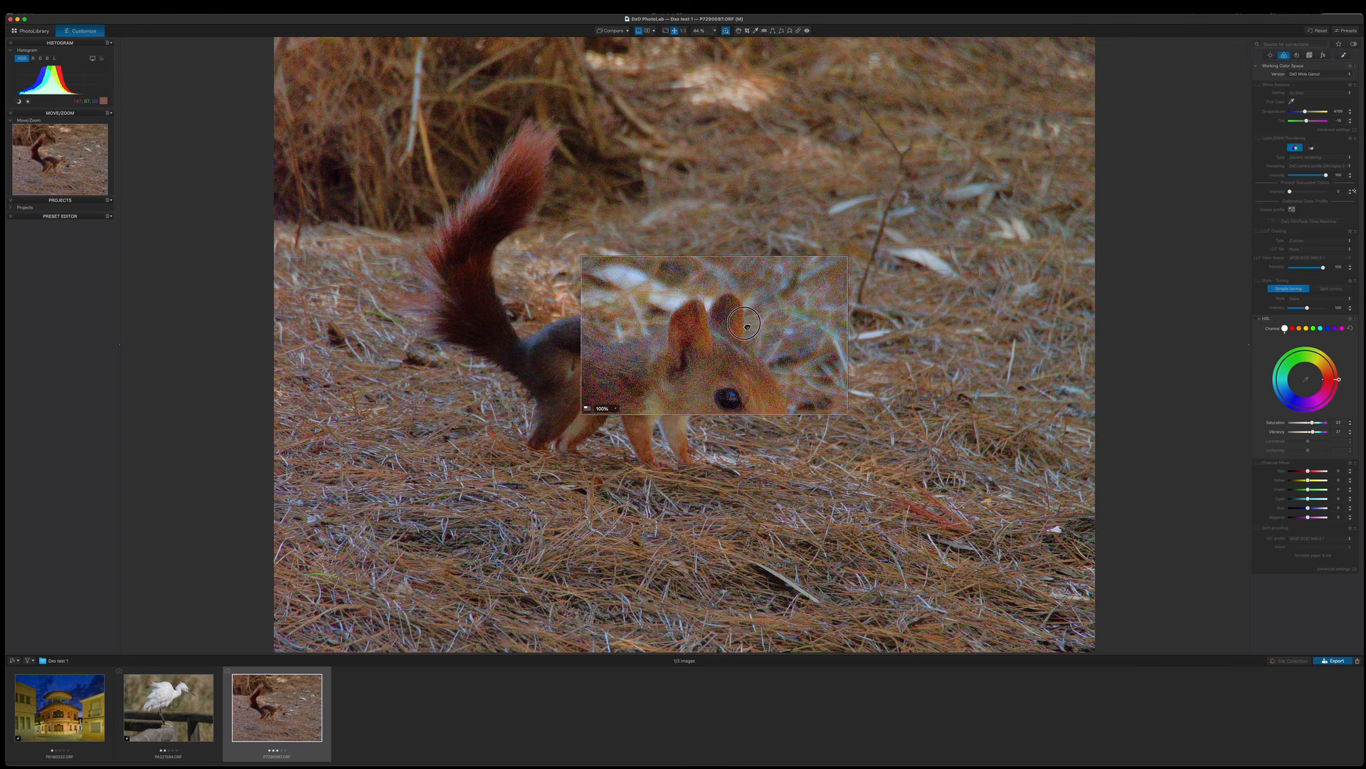
pyautogui.click(1297, 56)
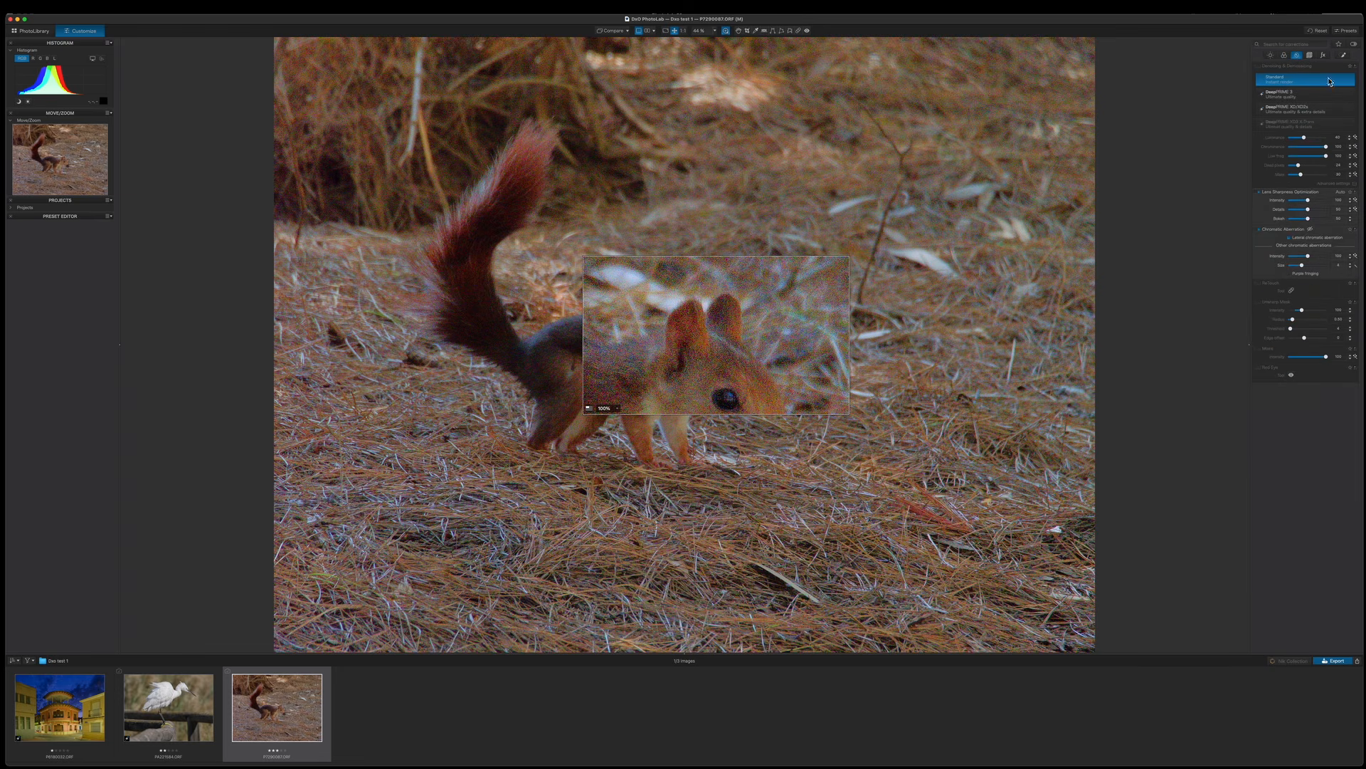
pyautogui.click(1288, 114)
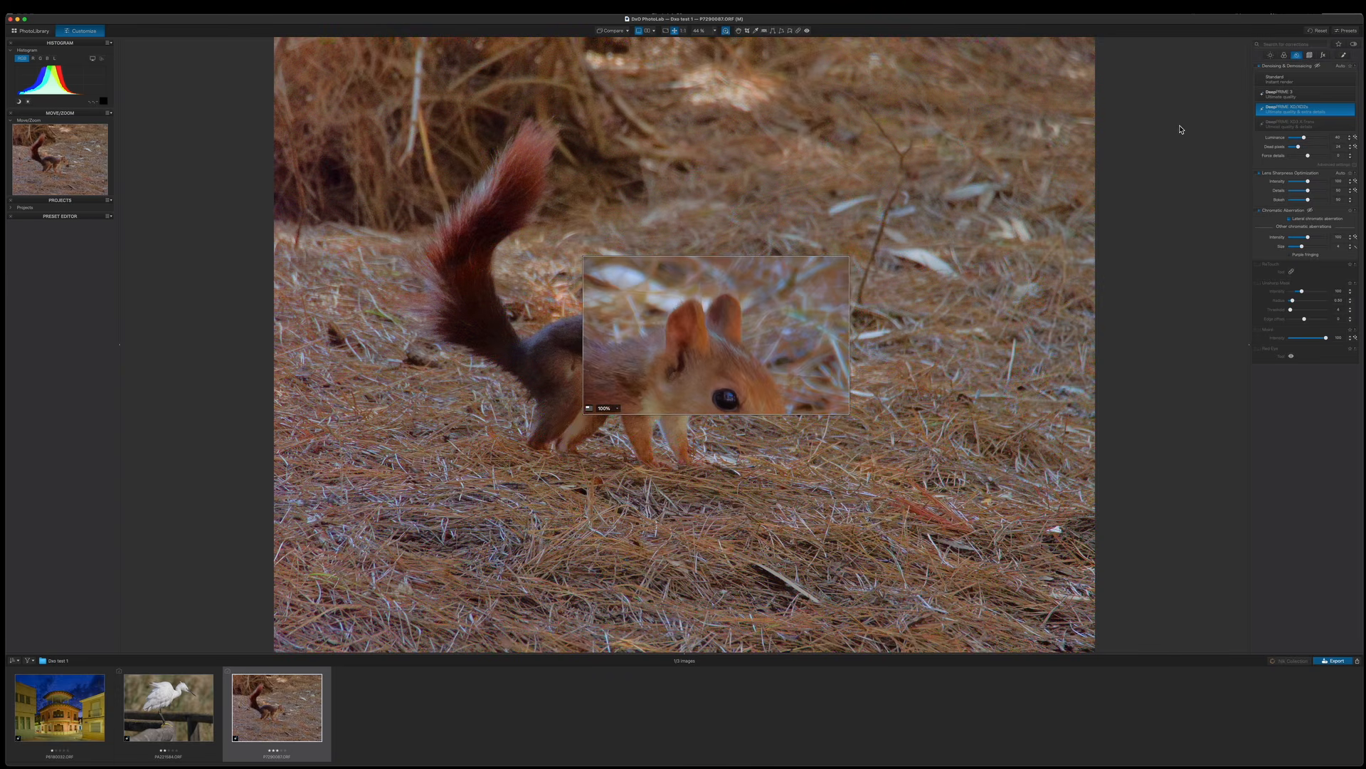
pyautogui.moveTo(768, 310); pyautogui.dragTo(704, 306)
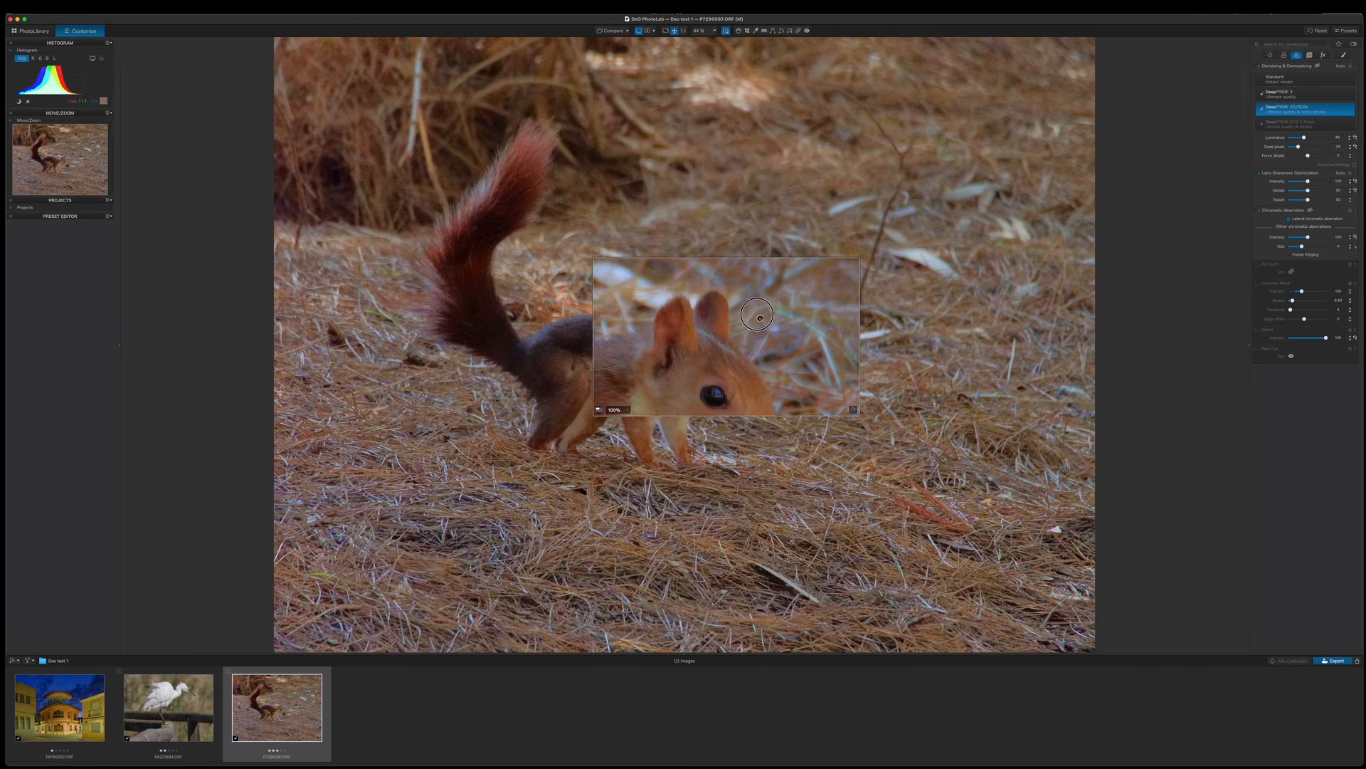
pyautogui.moveTo(712, 307); pyautogui.dragTo(688, 326)
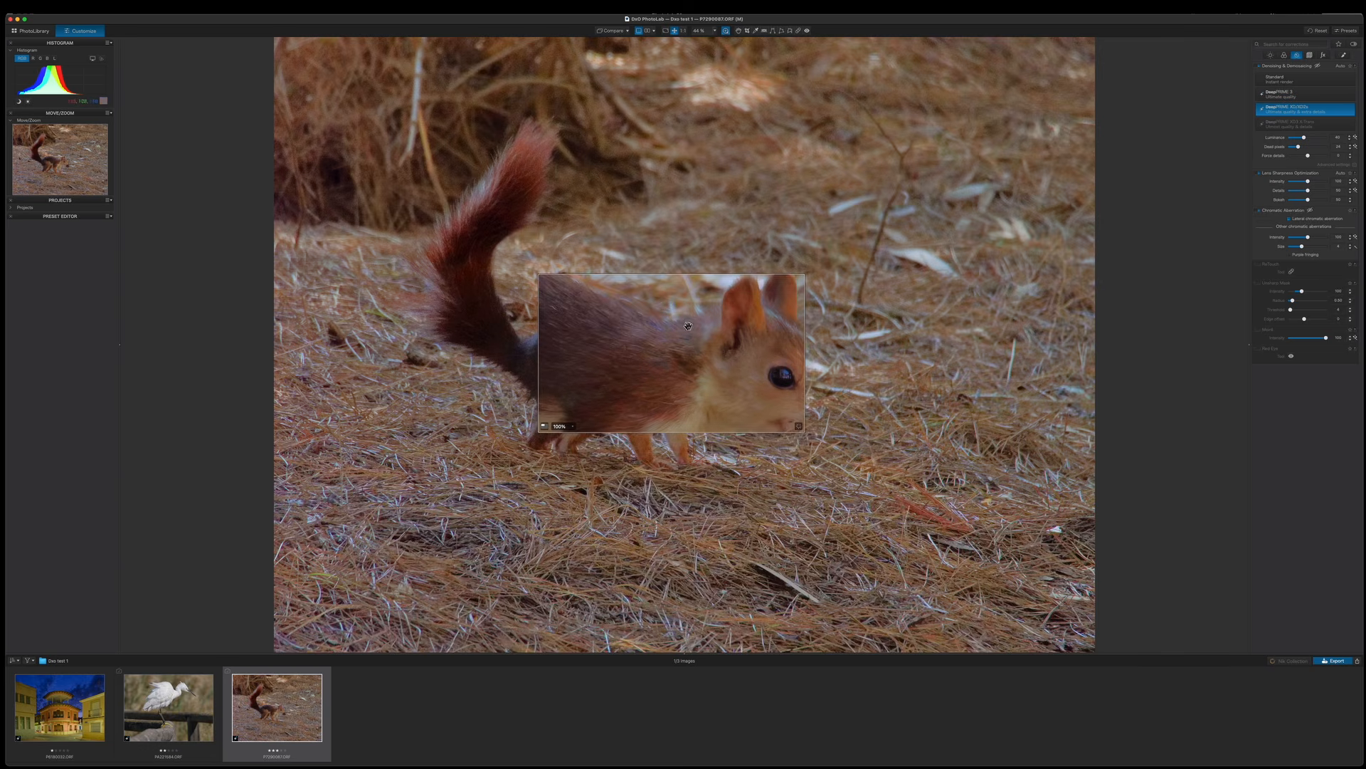
pyautogui.click(726, 32)
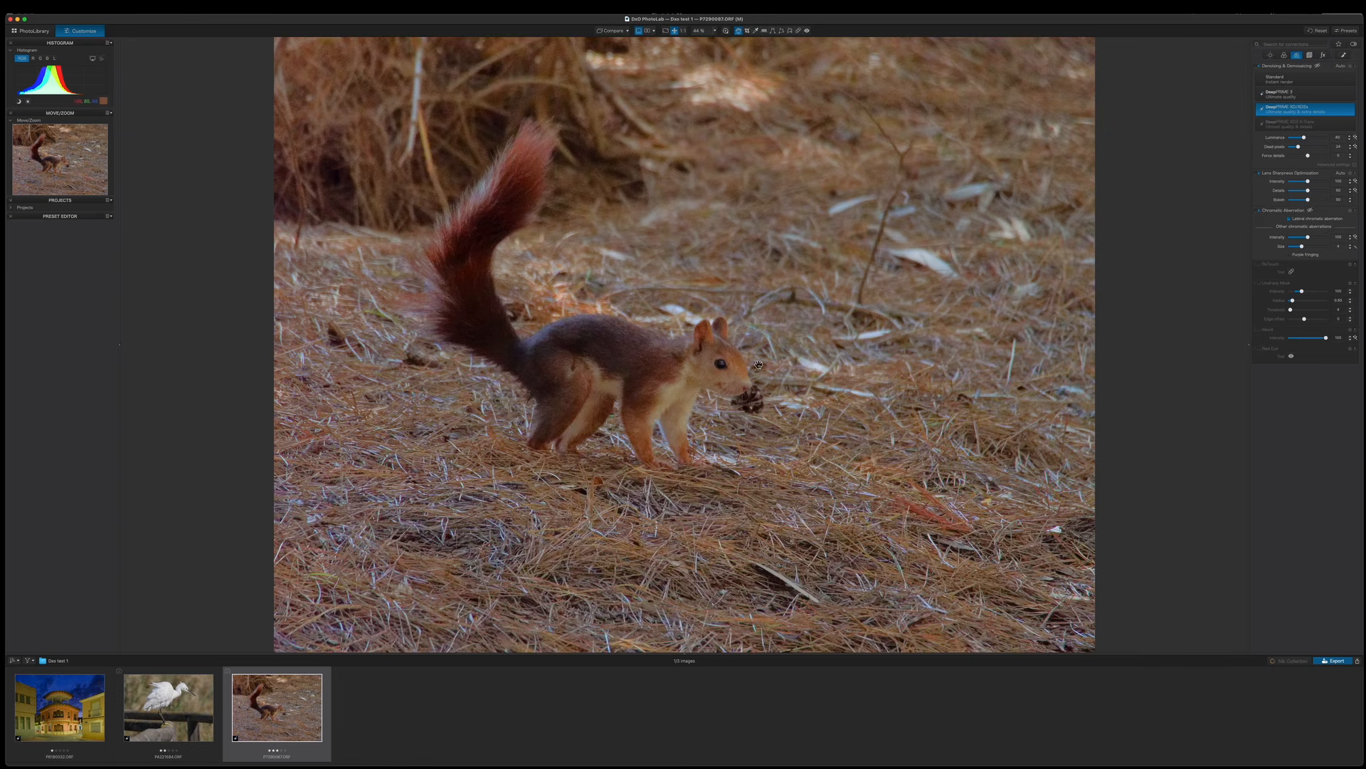
# Add a new local-adjustment mask and create an AI mask by drawing a selection box around the squirrel.
pyautogui.click(1344, 56)
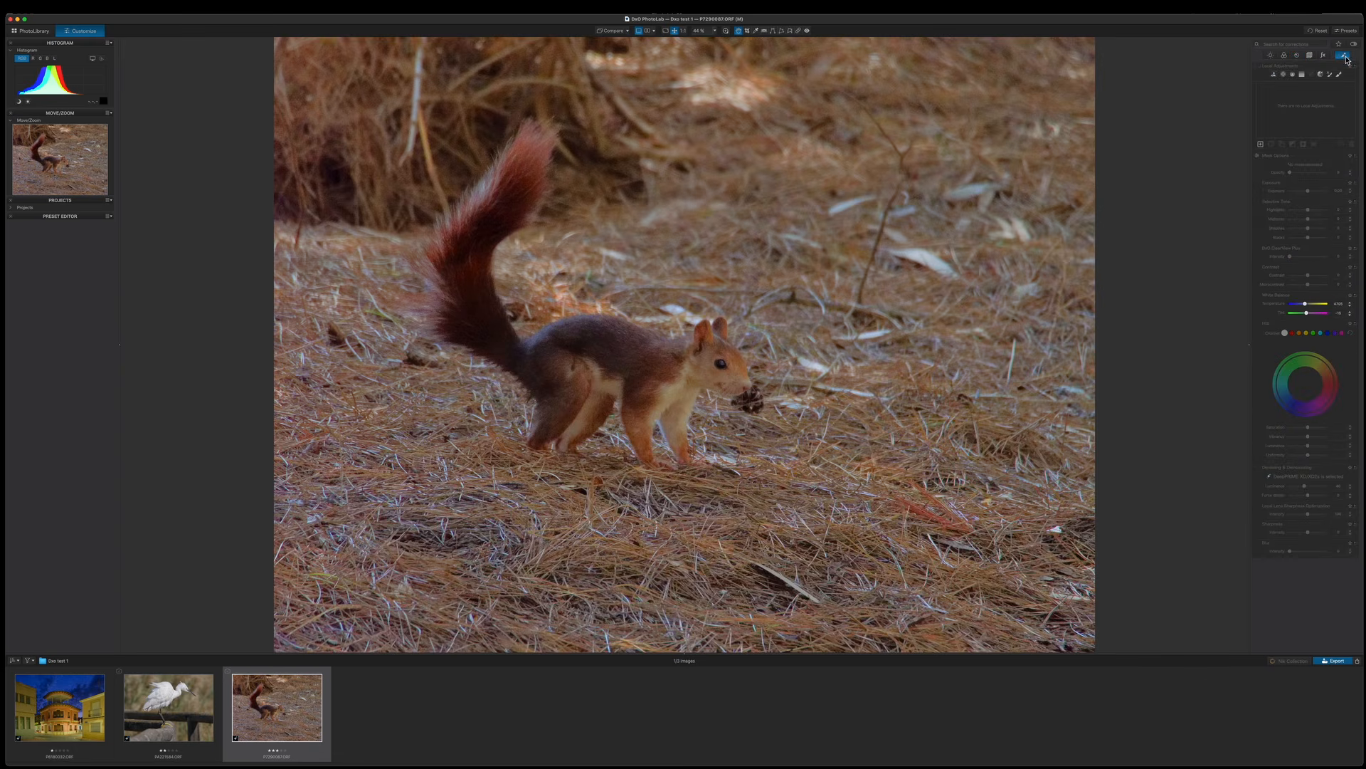
pyautogui.click(1263, 144)
pyautogui.click(1273, 76)
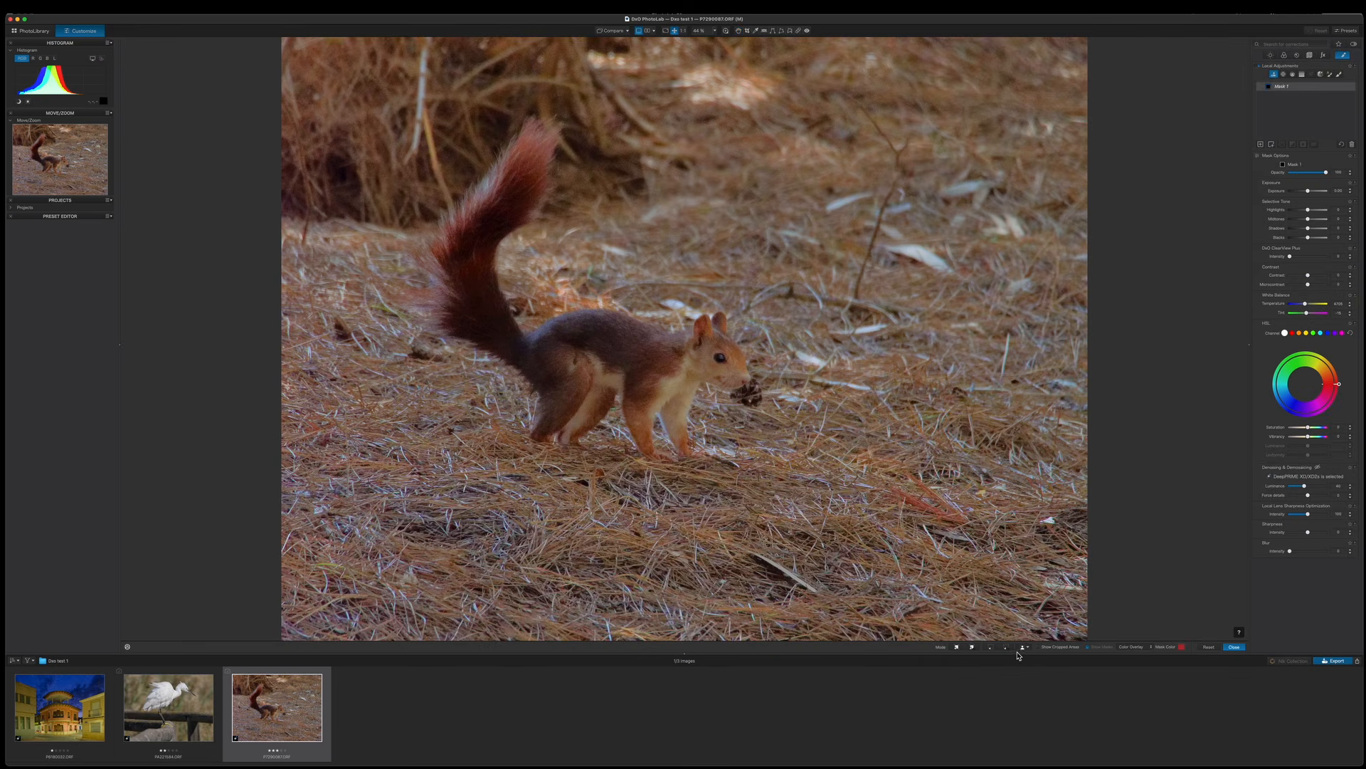
pyautogui.click(1028, 649)
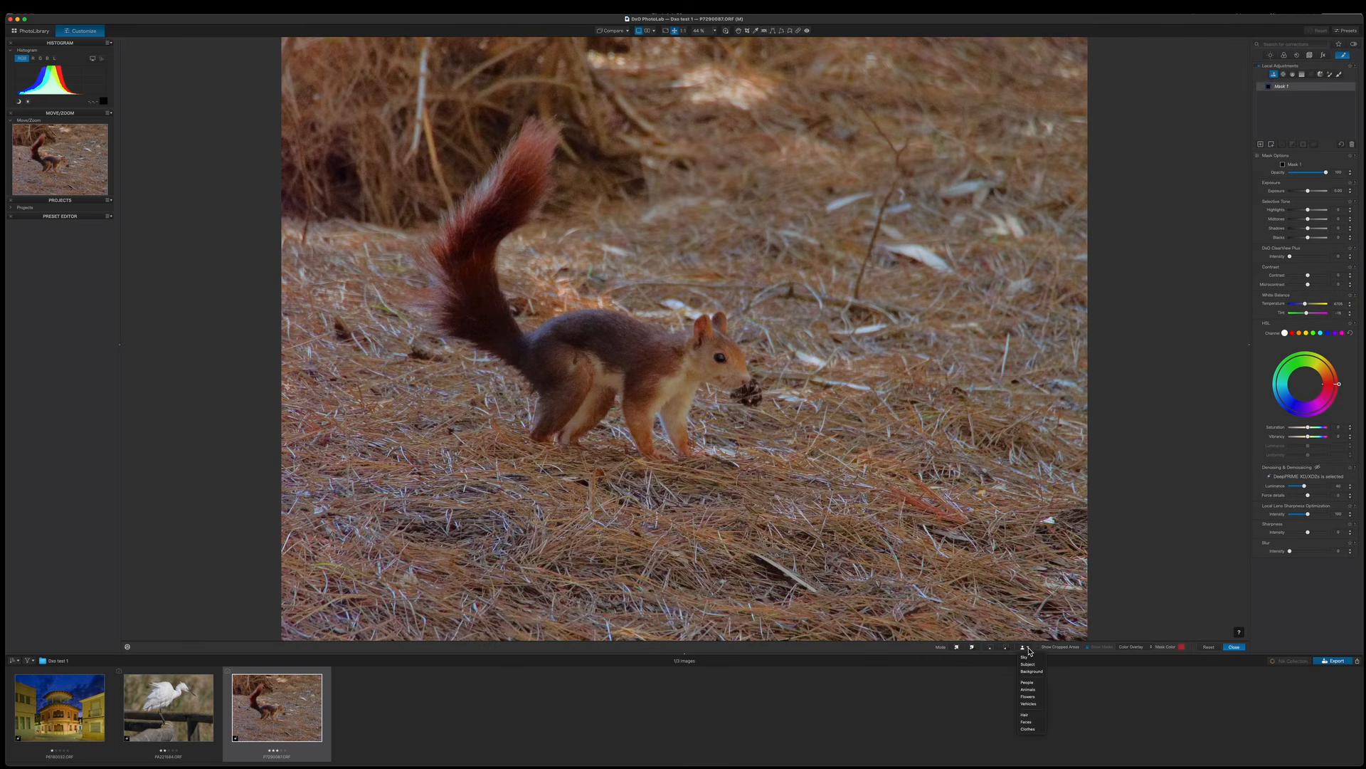
pyautogui.click(1033, 687)
pyautogui.click(991, 648)
pyautogui.moveTo(375, 90); pyautogui.dragTo(803, 517)
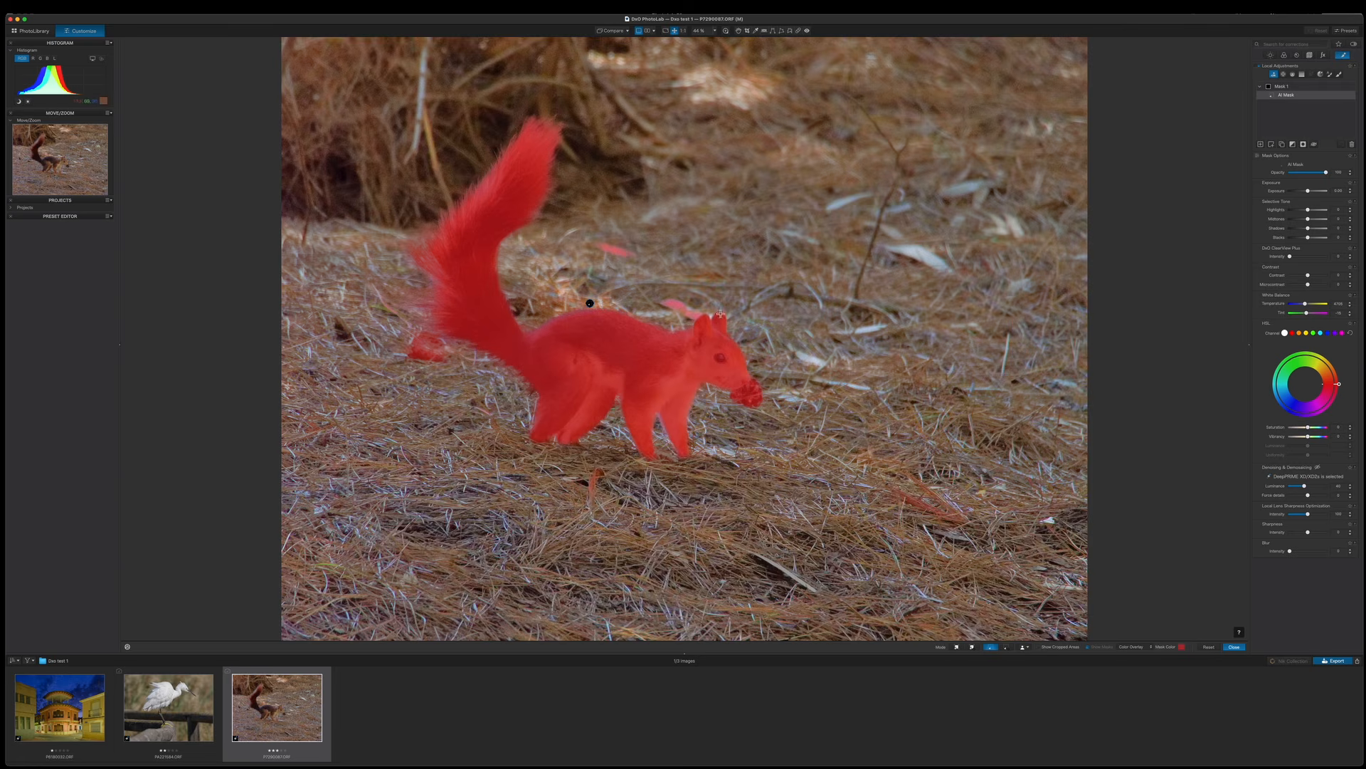
# Erase the stray mask areas beside the squirrel's tail and back with the brush.
pyautogui.click(1273, 146)
pyautogui.click(1340, 75)
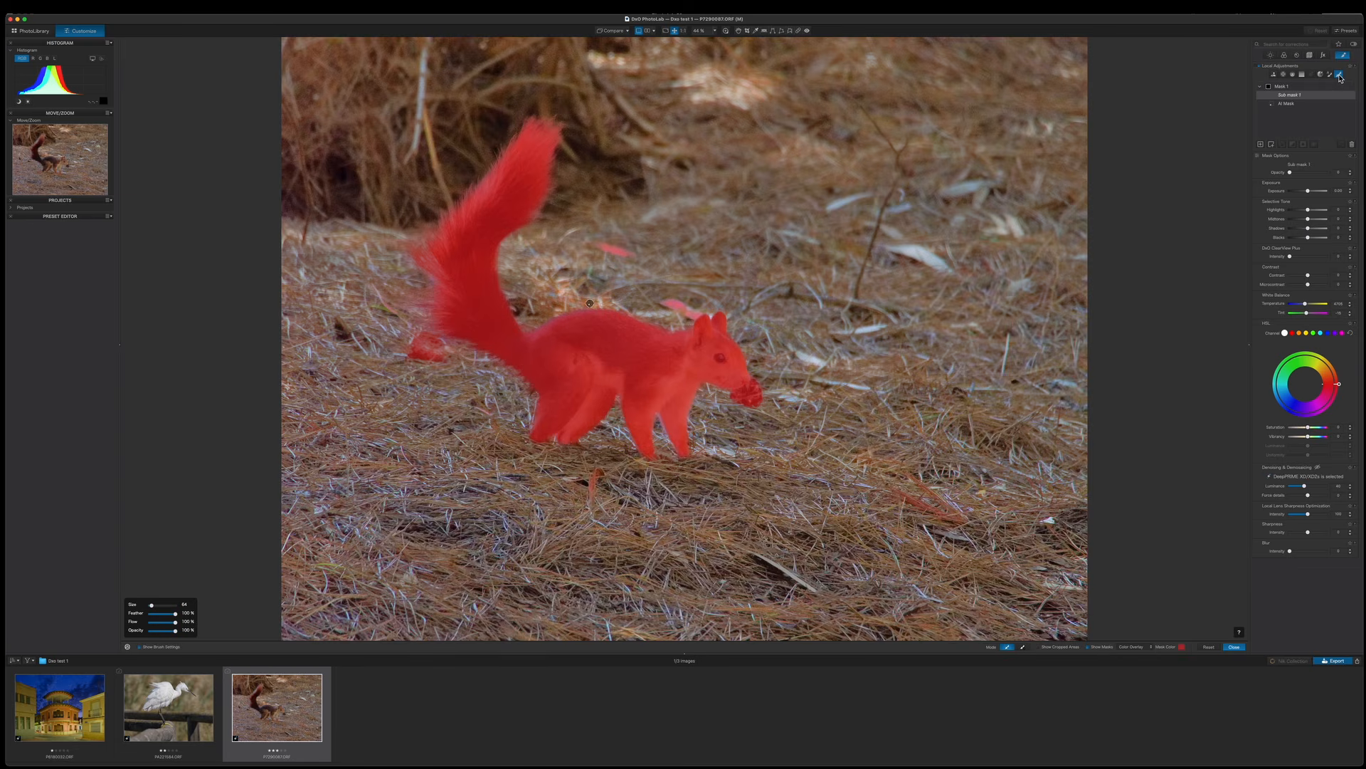
pyautogui.click(1024, 646)
pyautogui.moveTo(449, 356); pyautogui.dragTo(403, 345)
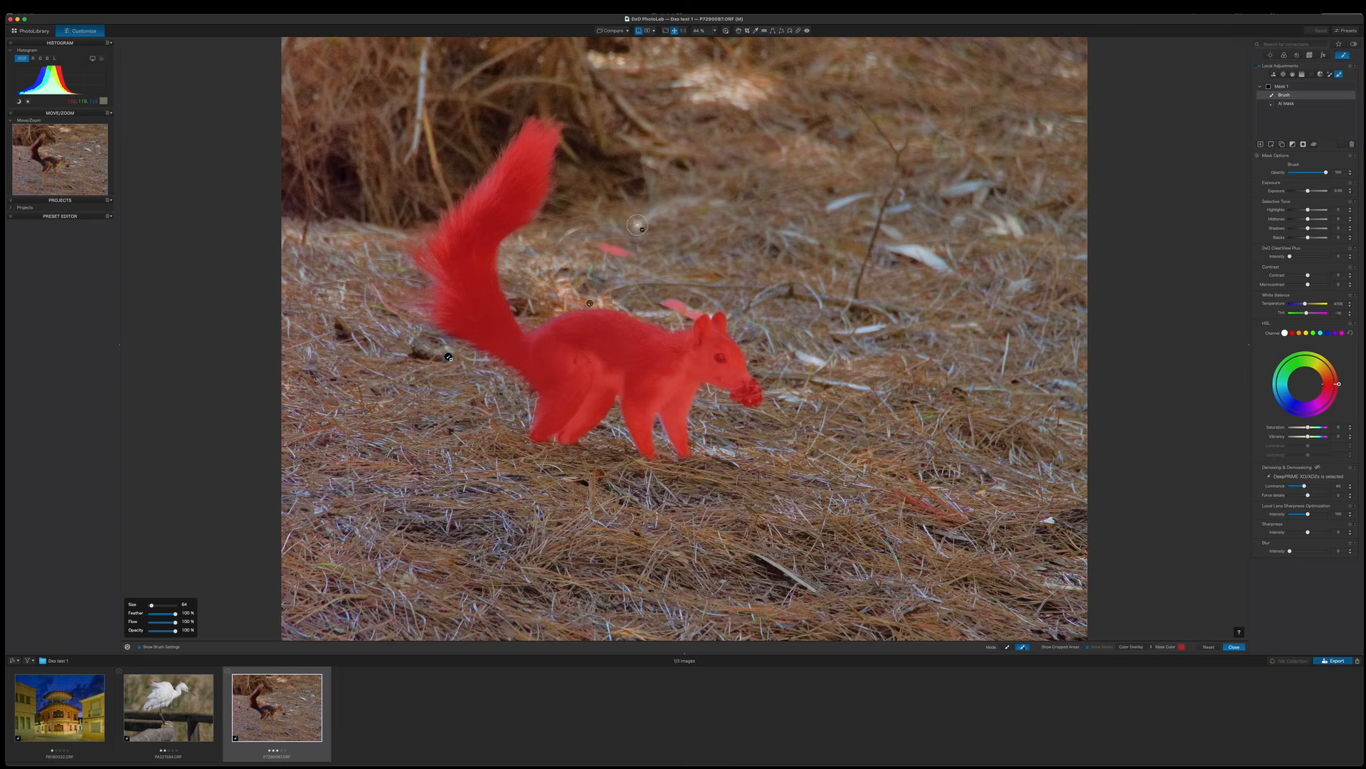
pyautogui.moveTo(598, 245); pyautogui.dragTo(638, 250)
pyautogui.moveTo(666, 299); pyautogui.dragTo(706, 309)
pyautogui.click(1007, 647)
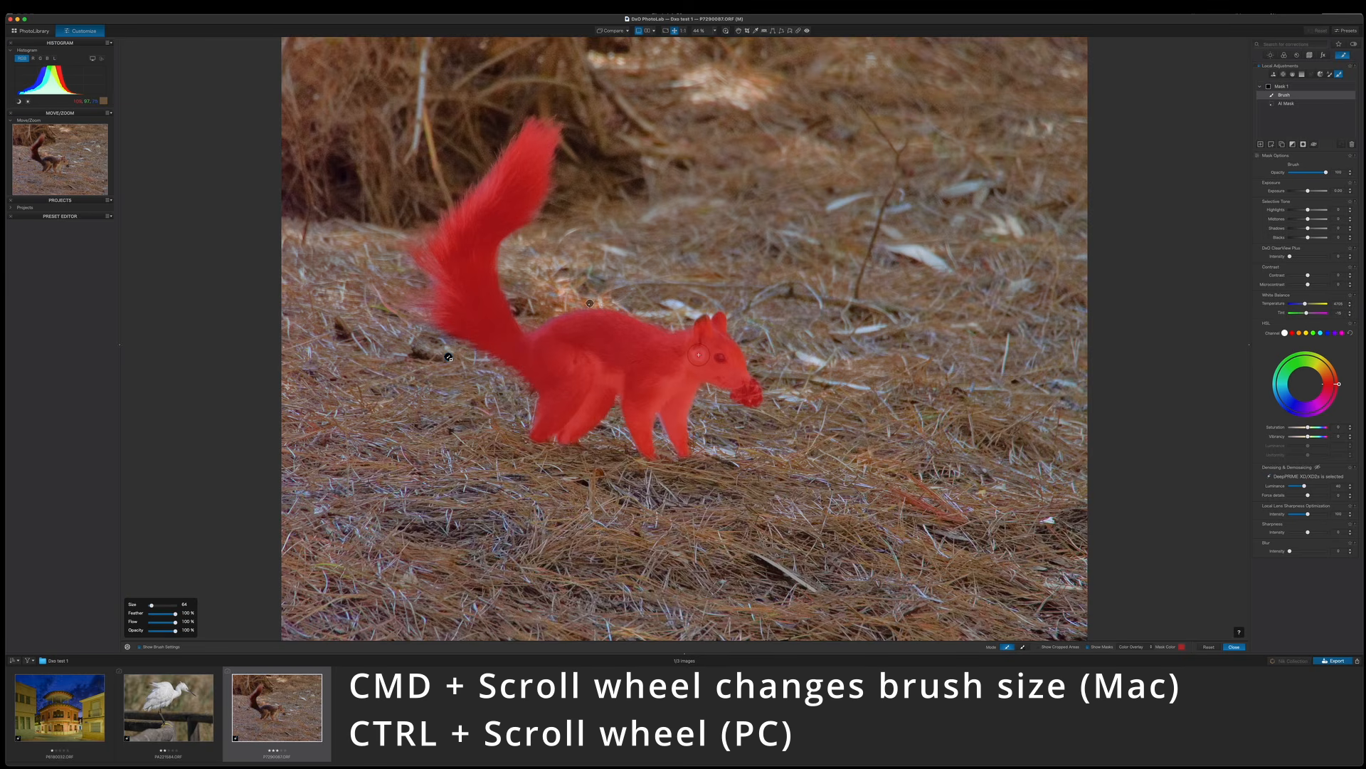
# Shrink the brush to size 27 and paint the squirrel's head into the mask.
pyautogui.scroll(-5, 698, 354)
pyautogui.scroll(-1, 699, 356)
pyautogui.moveTo(706, 321)
pyautogui.mouseDown()
pyautogui.moveTo(752, 390)
pyautogui.moveTo(738, 355)
pyautogui.mouseUp()
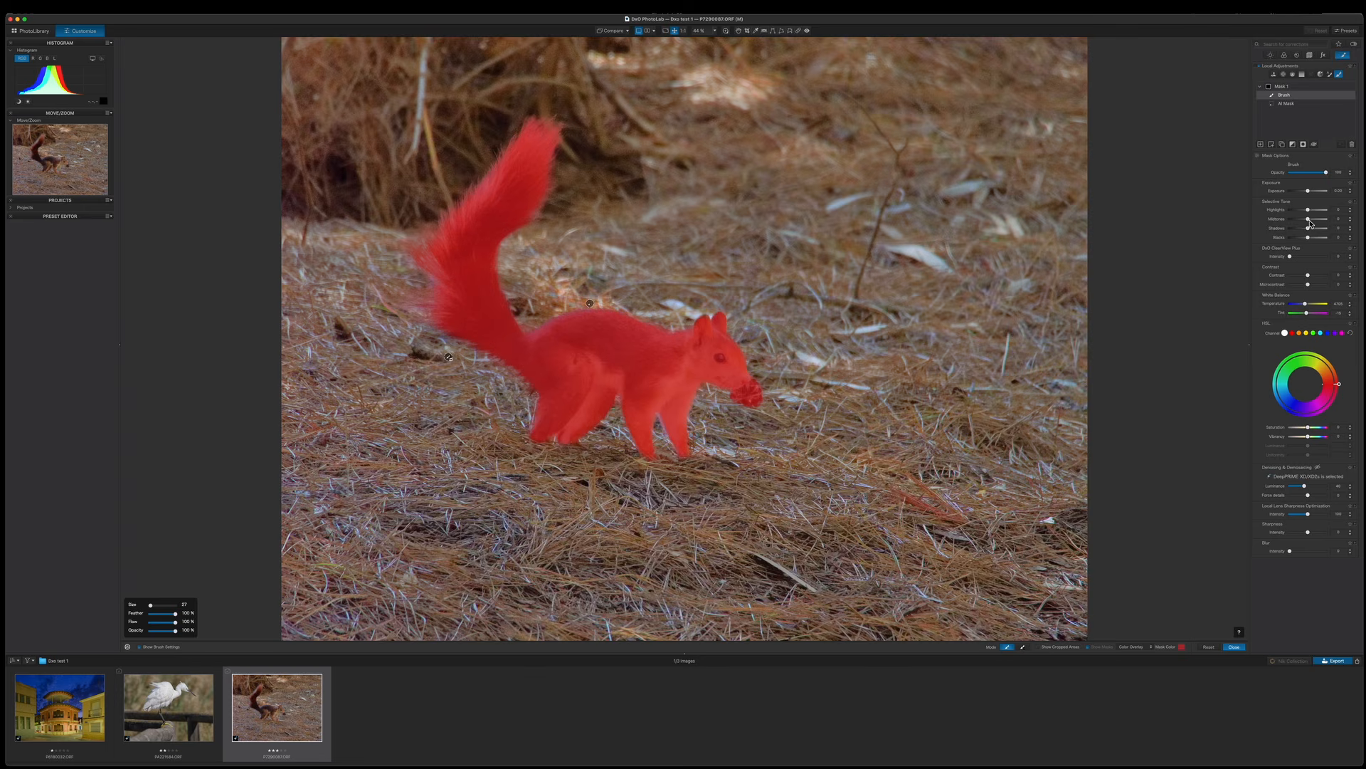
# Adjust the squirrel mask's midtones, shadows and vibrancy.
pyautogui.moveTo(1308, 220); pyautogui.dragTo(1307, 245)
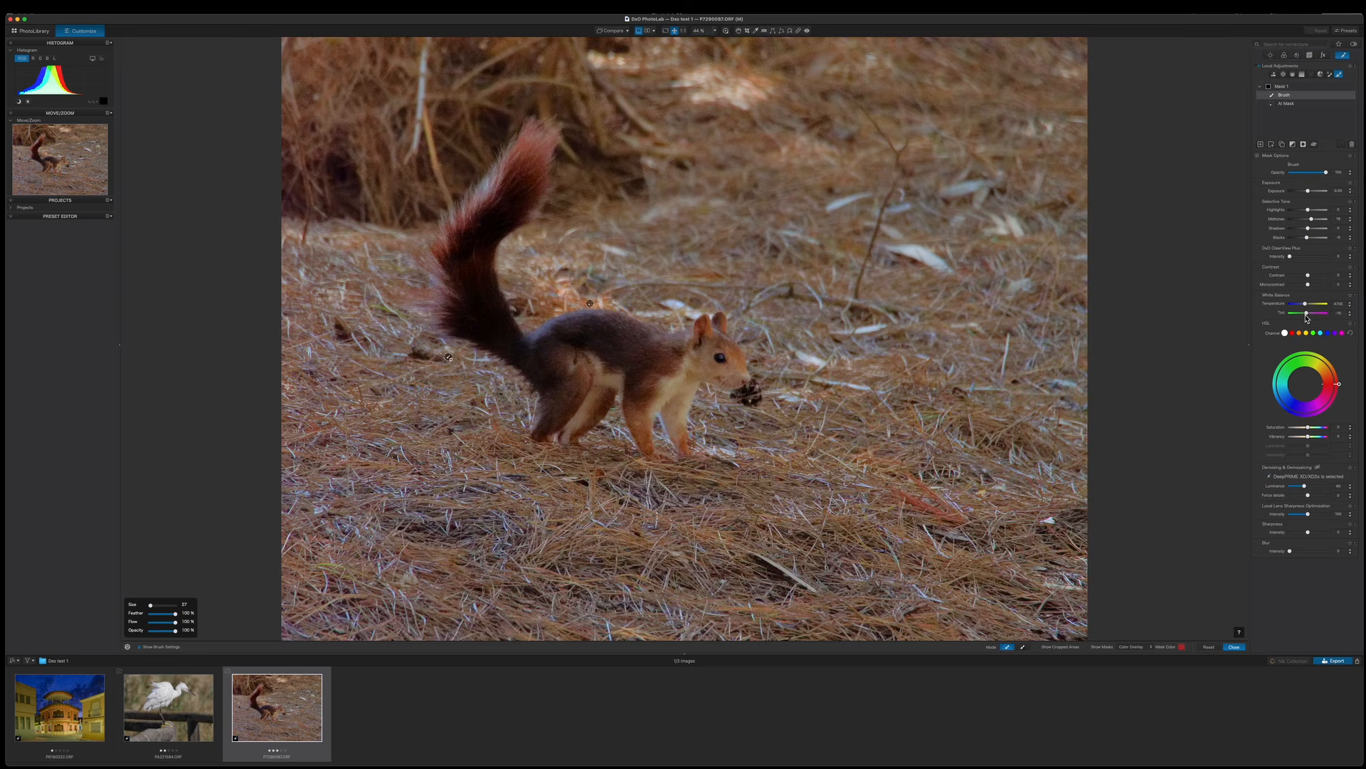
pyautogui.moveTo(1311, 440); pyautogui.dragTo(1314, 430)
pyautogui.moveTo(1310, 232); pyautogui.dragTo(1311, 231)
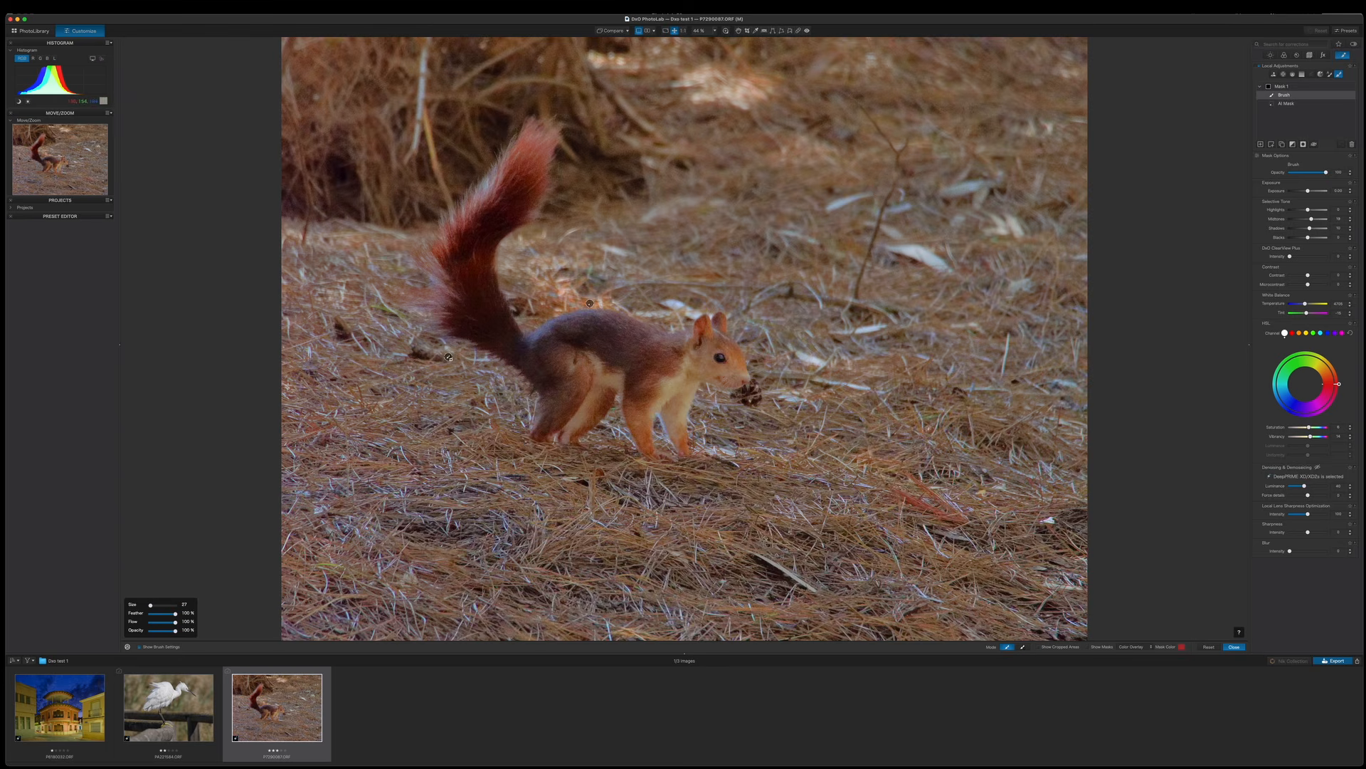
# Try to create an AI mask of the background on a new mask.
pyautogui.moveTo(1284, 105)
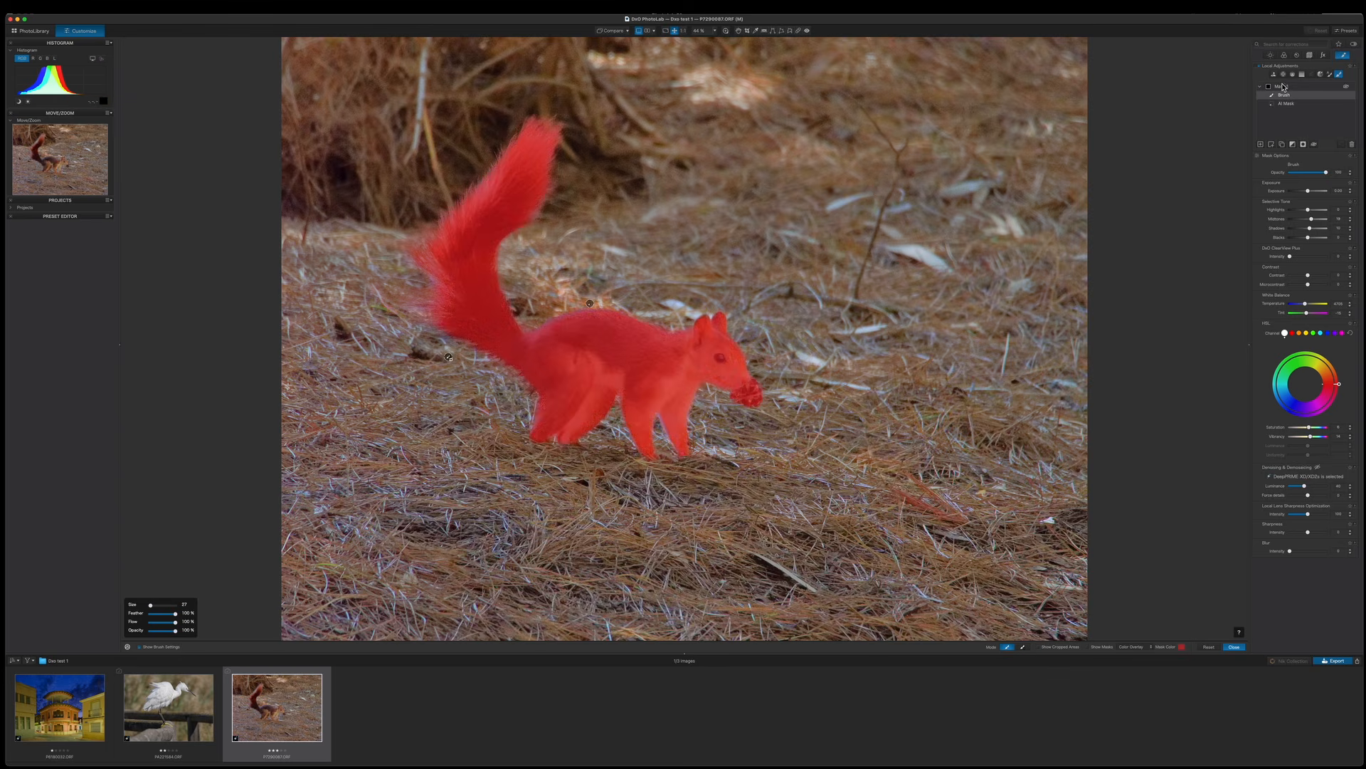
pyautogui.click(1261, 145)
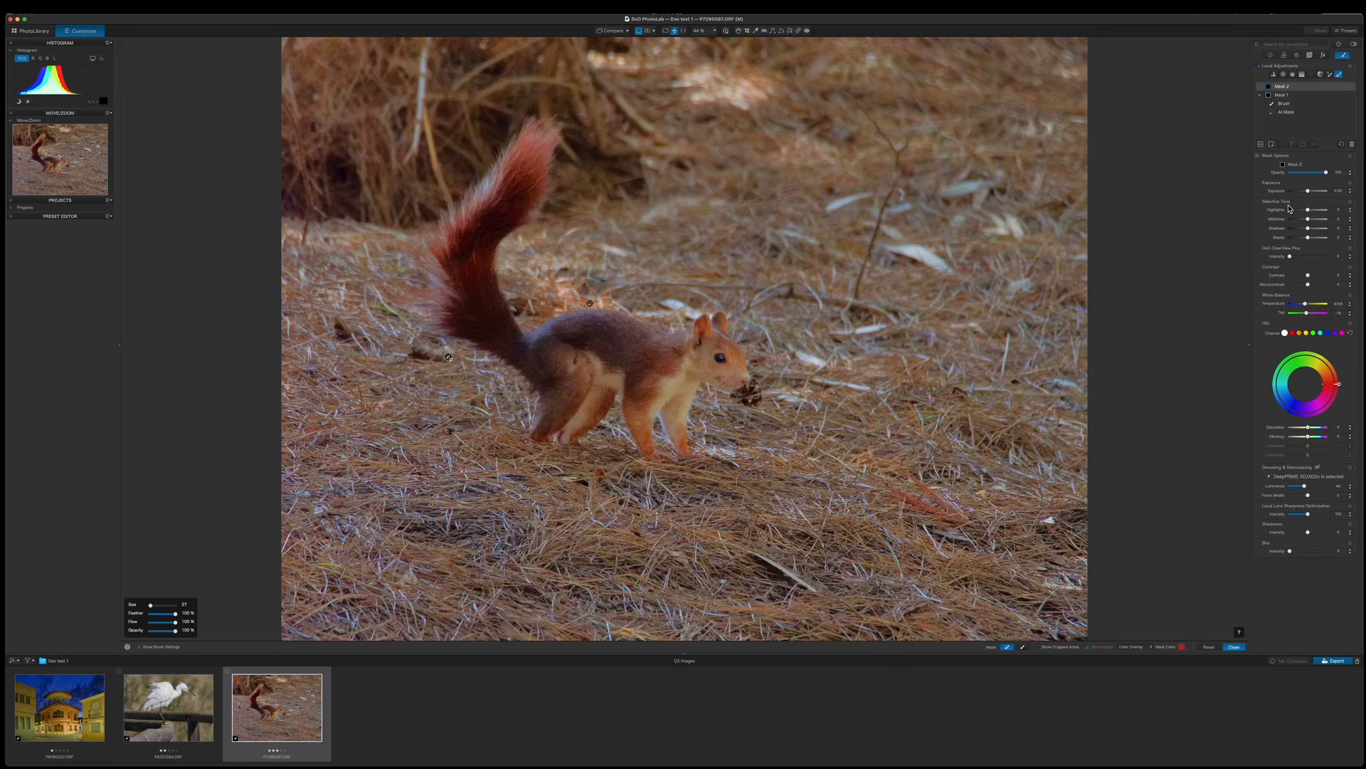
pyautogui.click(1274, 74)
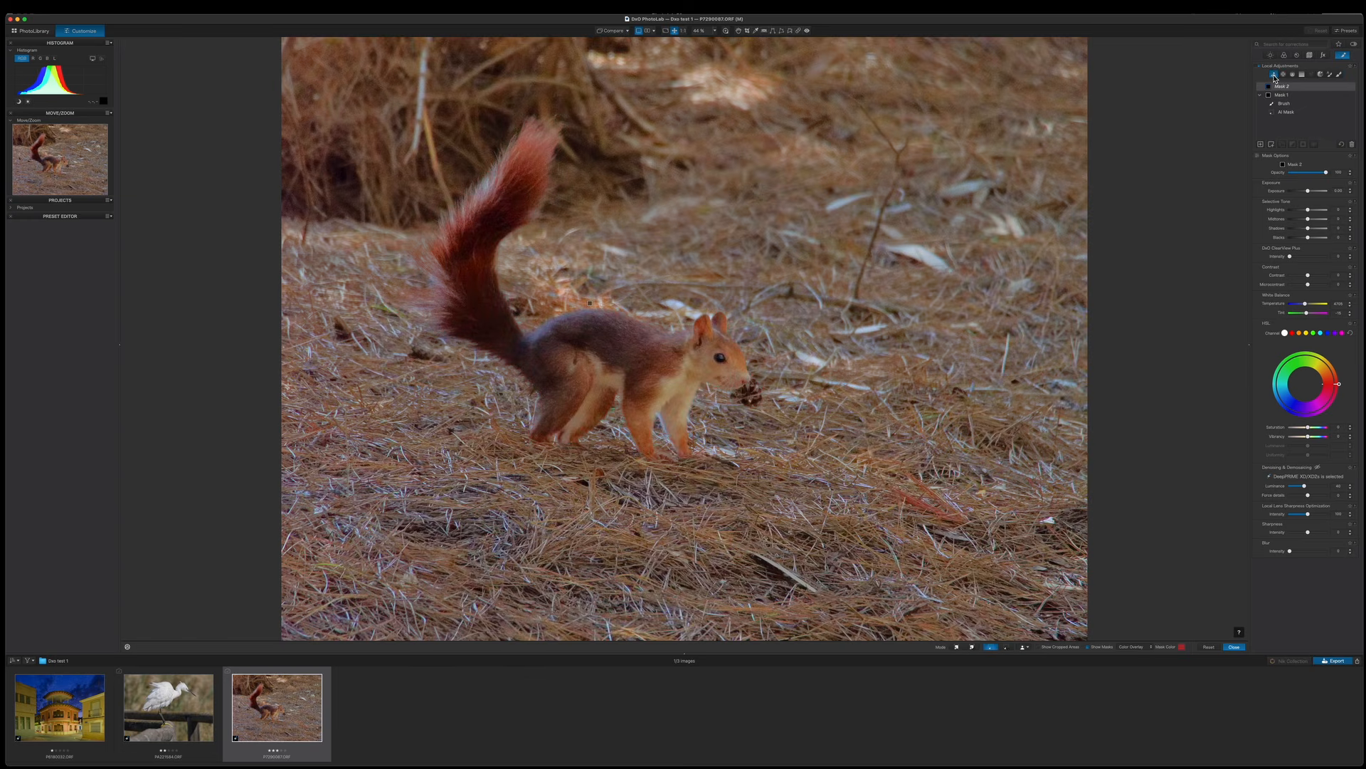
pyautogui.click(1029, 648)
pyautogui.click(1032, 672)
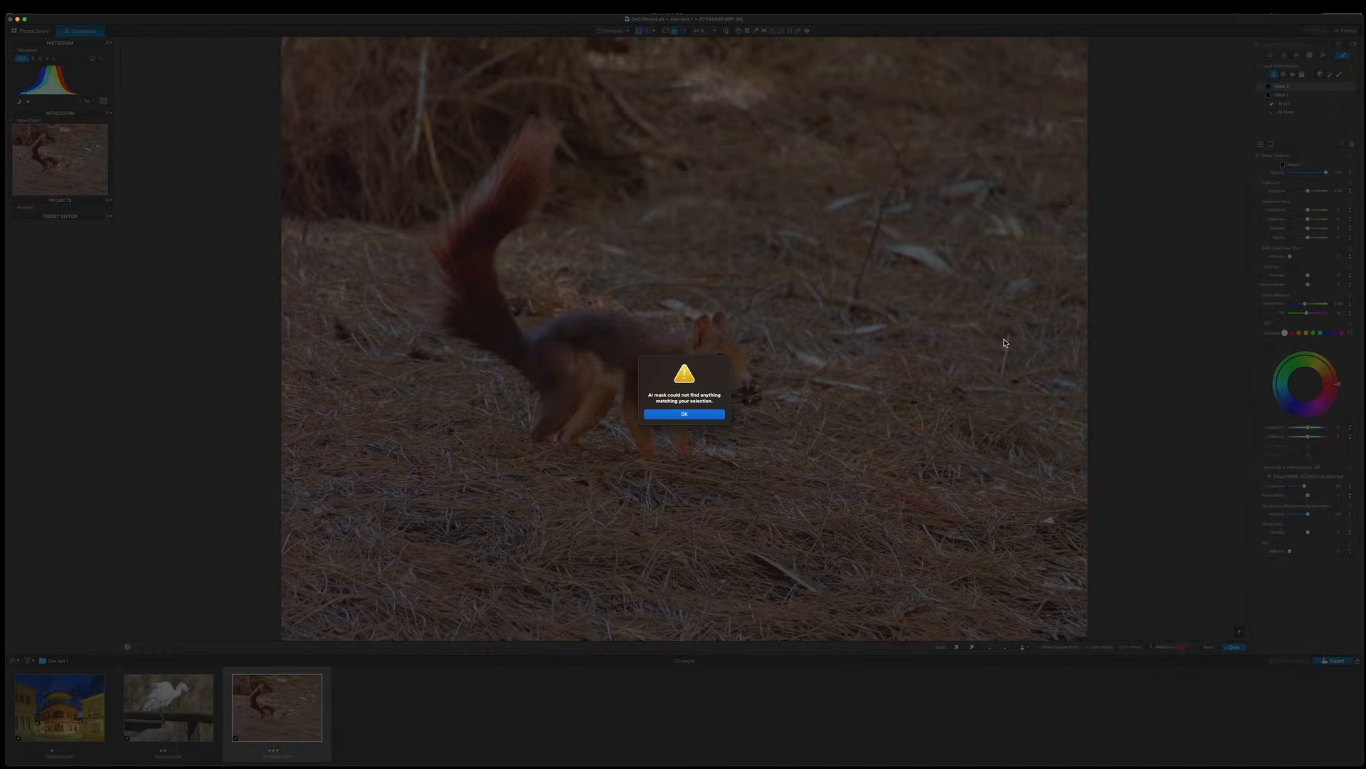
pyautogui.click(702, 416)
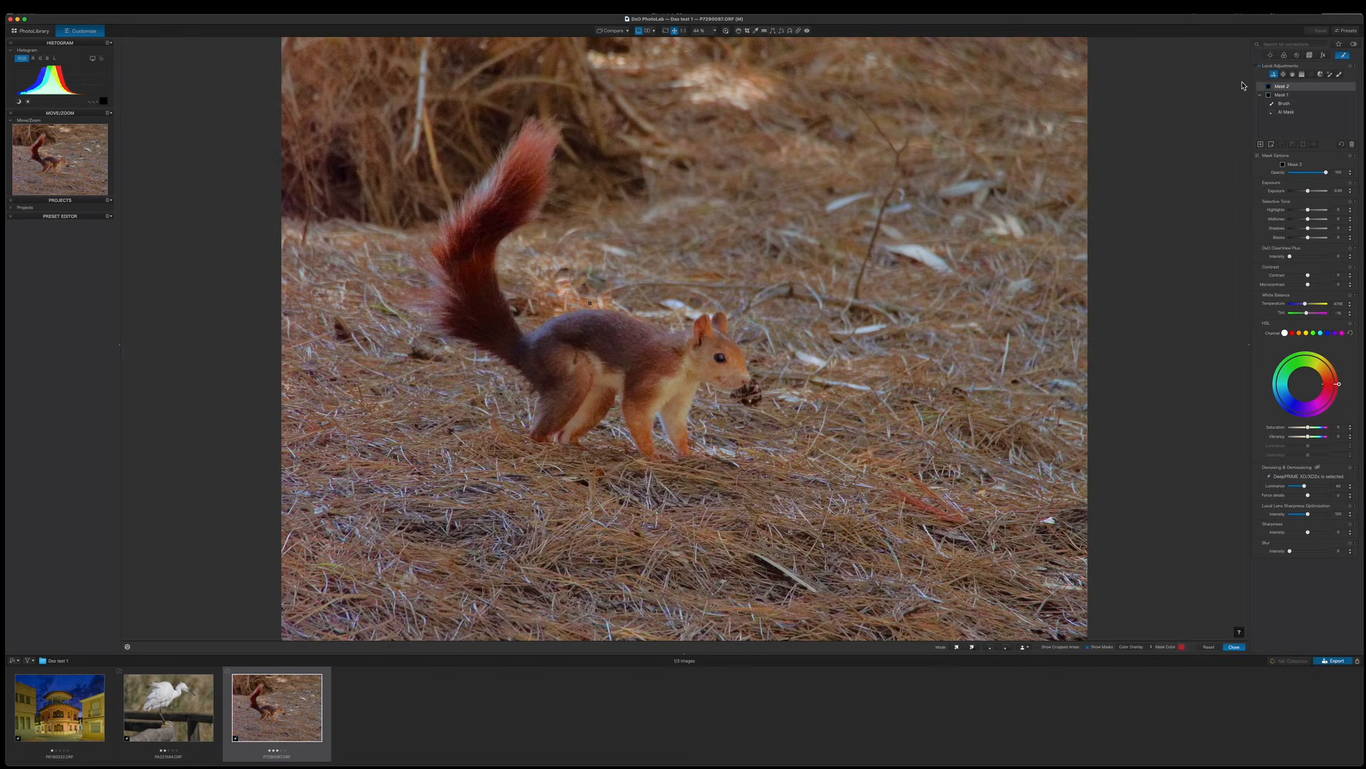
# Duplicate the squirrel mask.
pyautogui.click(1278, 94)
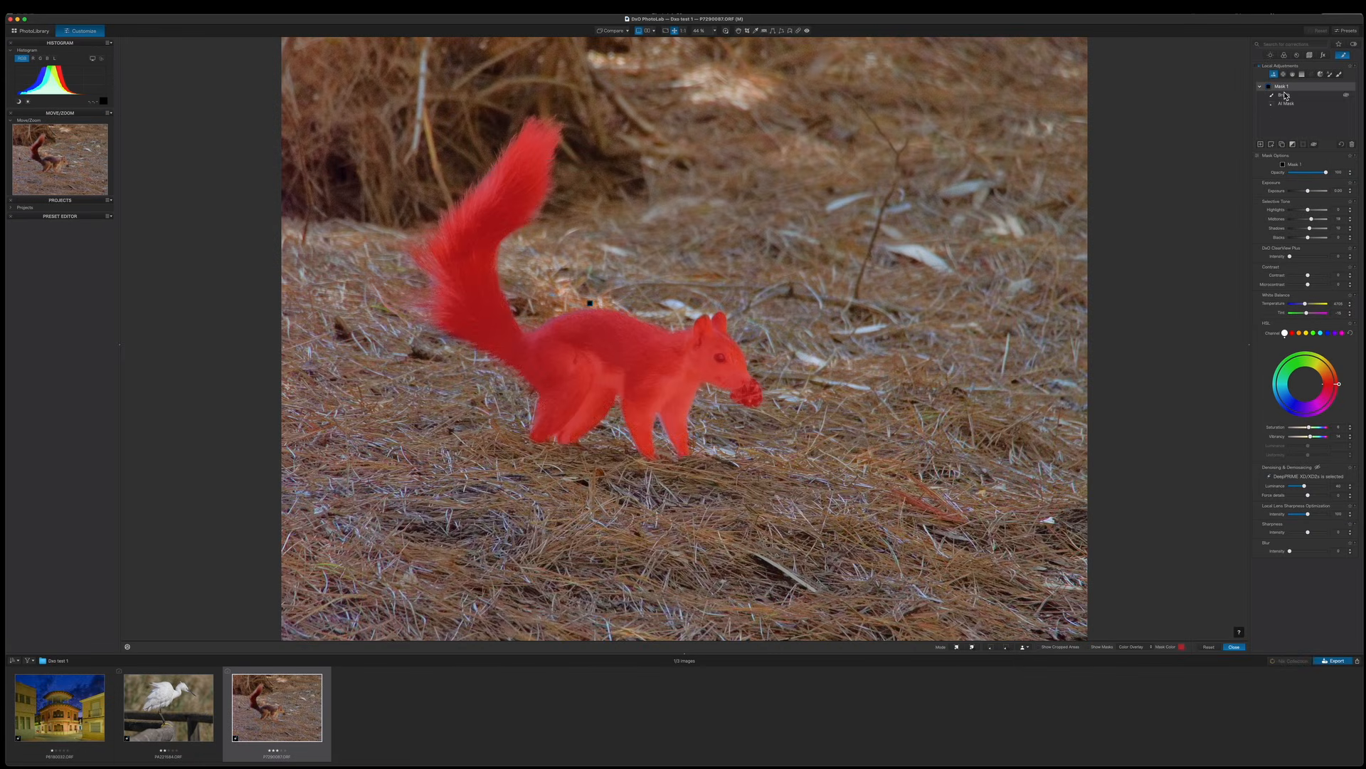
pyautogui.click(1282, 145)
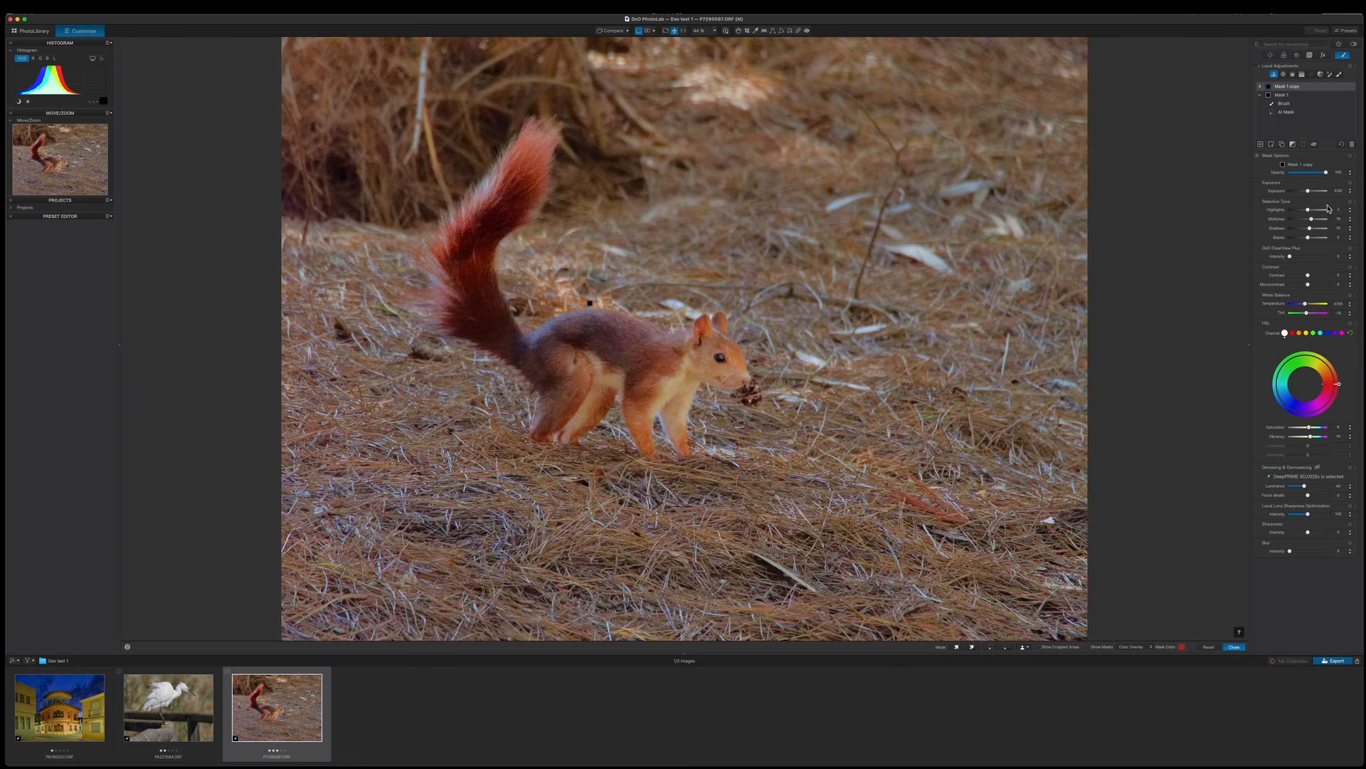
# Show the duplicated mask and invert it so it selects the background instead of the squirrel.
pyautogui.click(1343, 147)
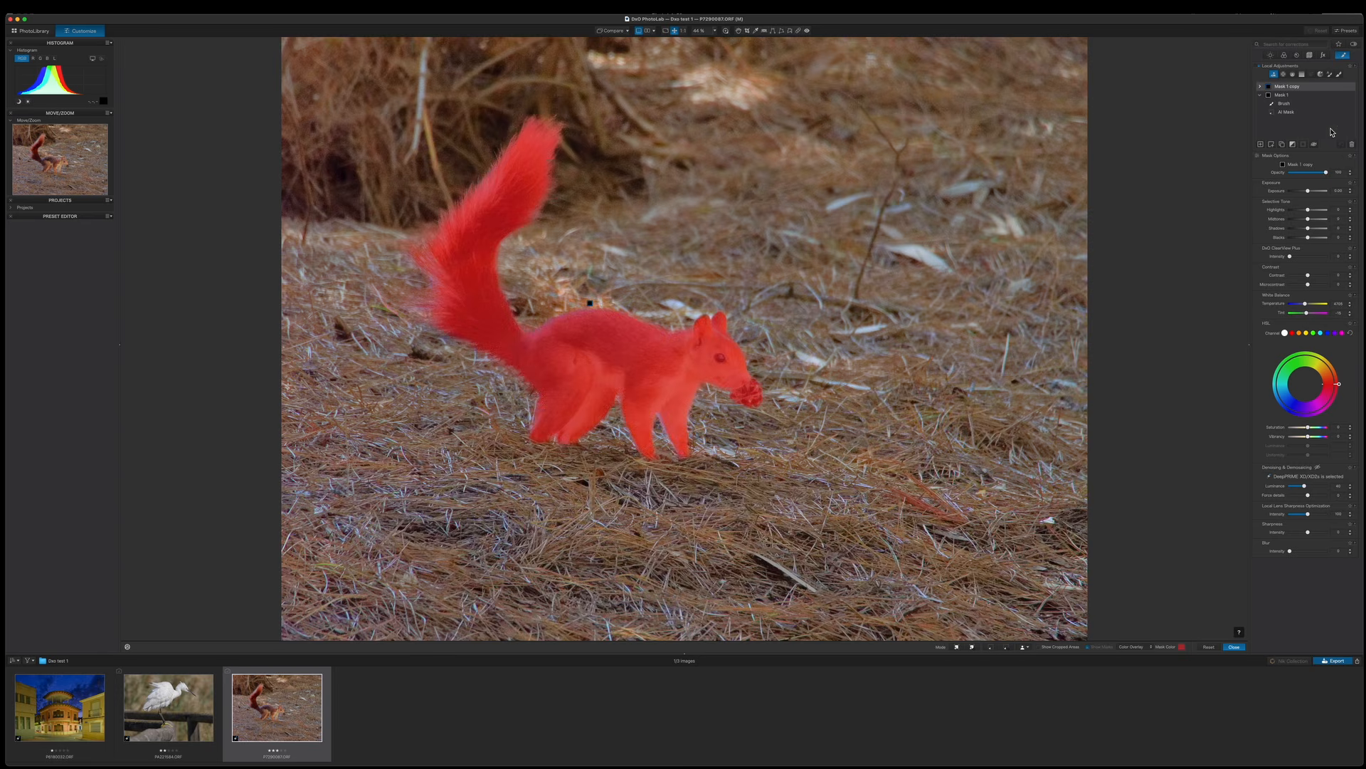
pyautogui.click(1294, 145)
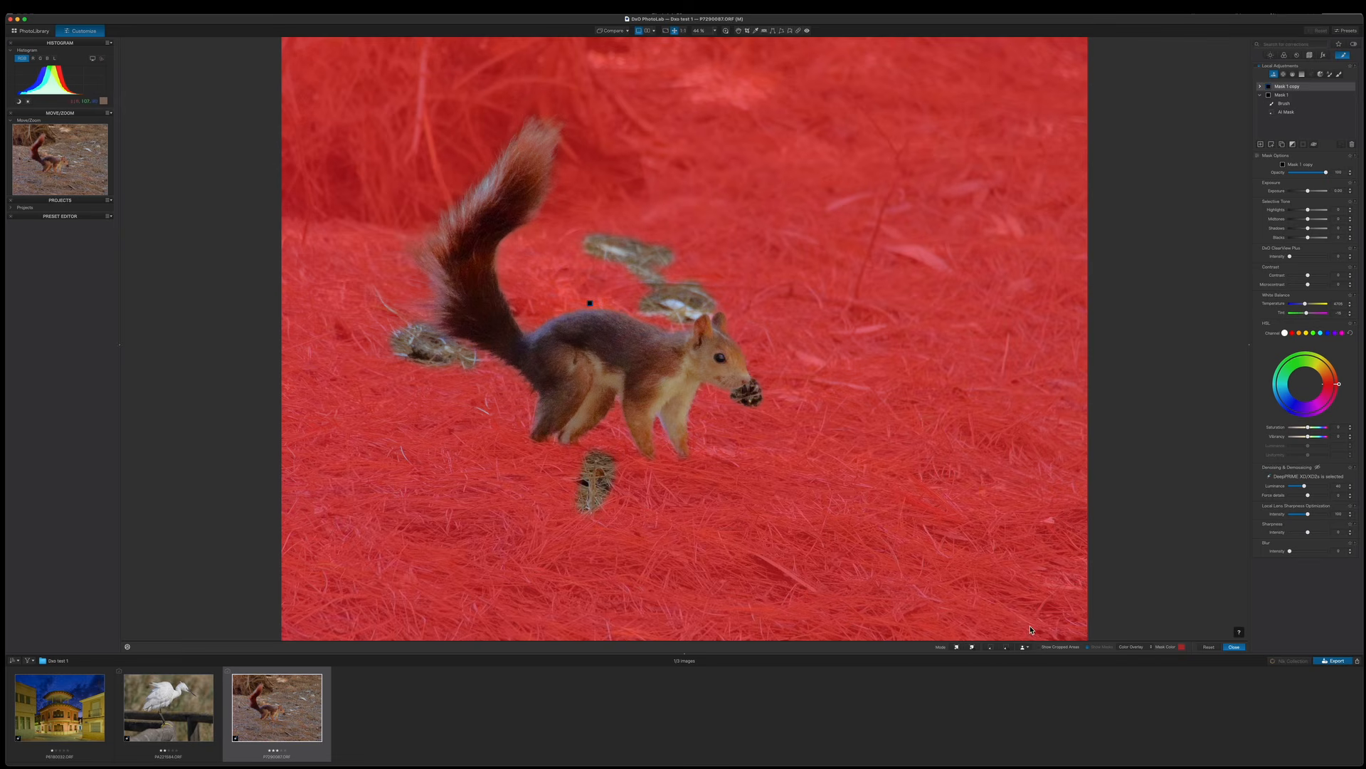
# Add a brush sub-mask, enlarge the brush to size 99, and paint the remaining ground patches into the background mask.
pyautogui.click(1273, 146)
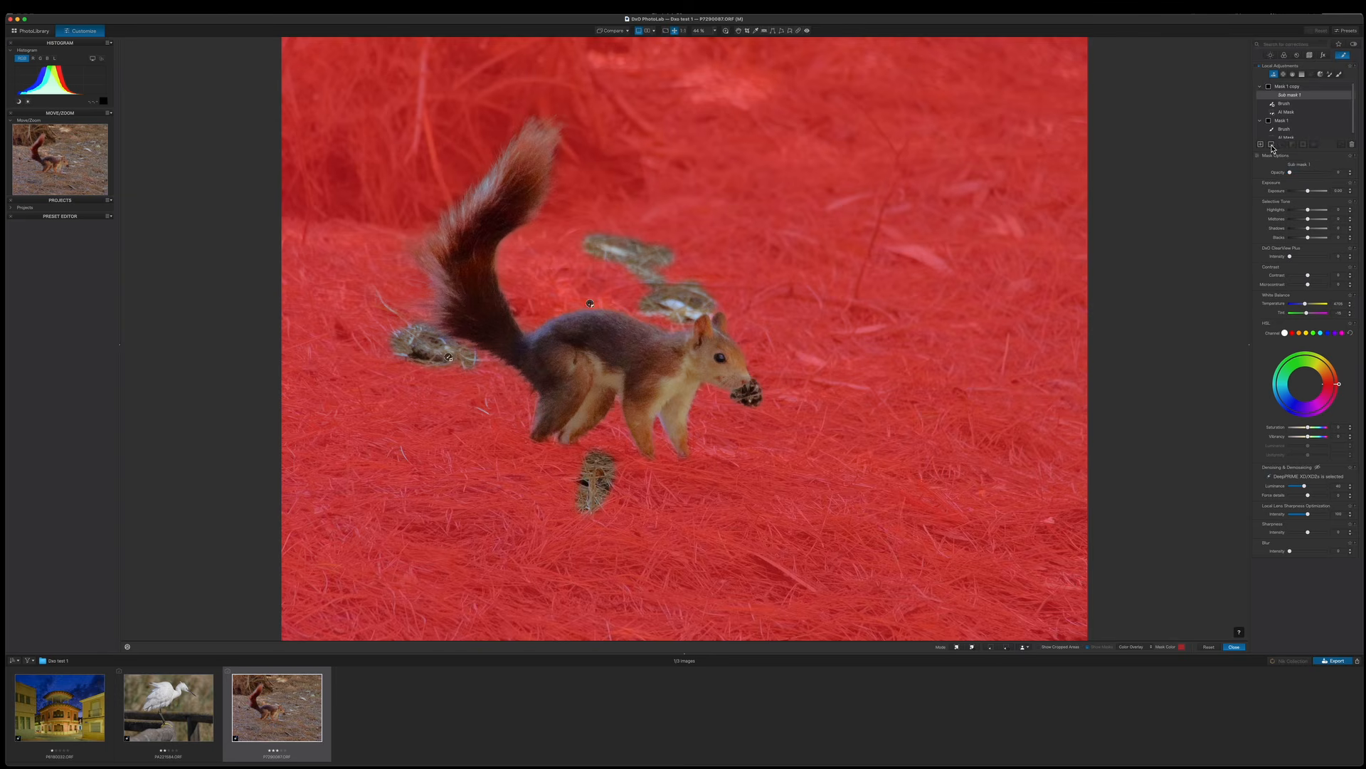
pyautogui.click(1340, 75)
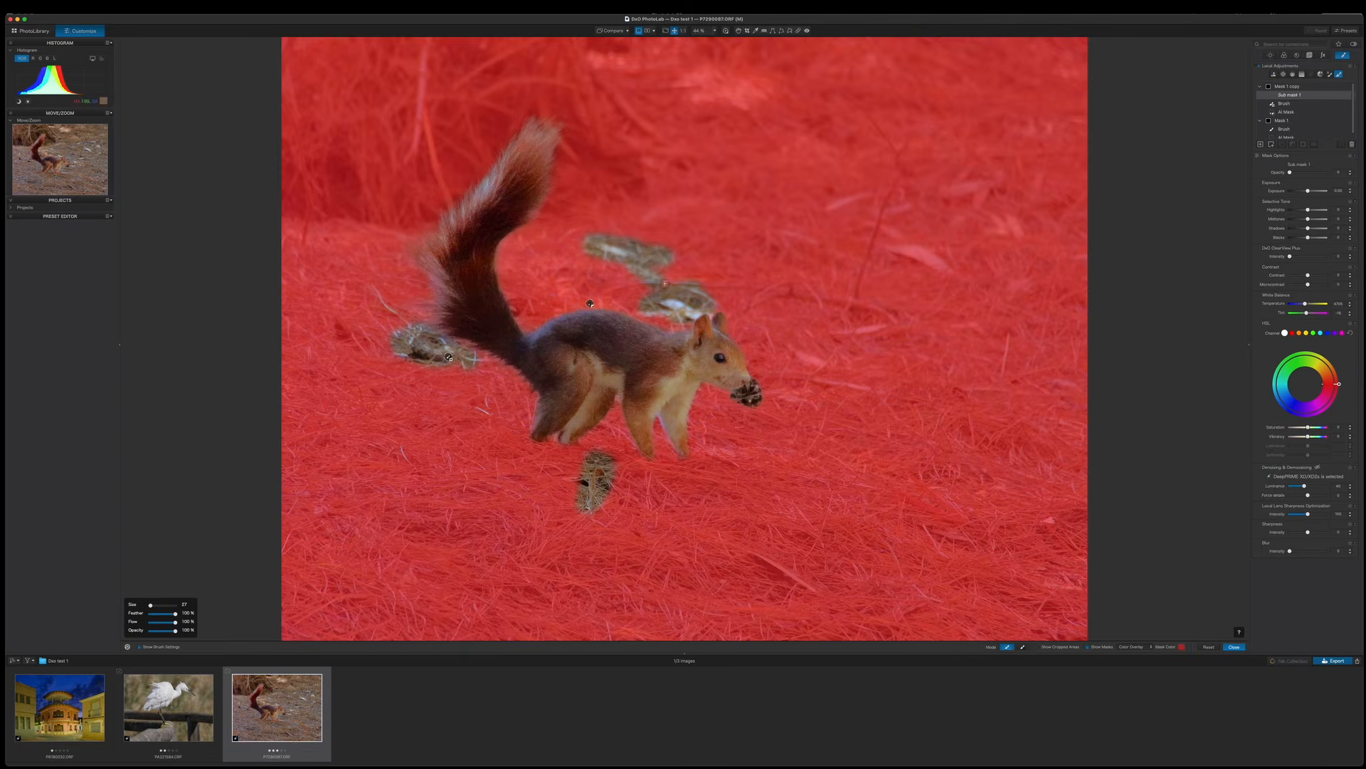
pyautogui.scroll(10, 666, 282)
pyautogui.moveTo(659, 259)
pyautogui.mouseDown()
pyautogui.moveTo(590, 245)
pyautogui.moveTo(676, 242)
pyautogui.moveTo(648, 303)
pyautogui.moveTo(692, 285)
pyautogui.mouseUp()
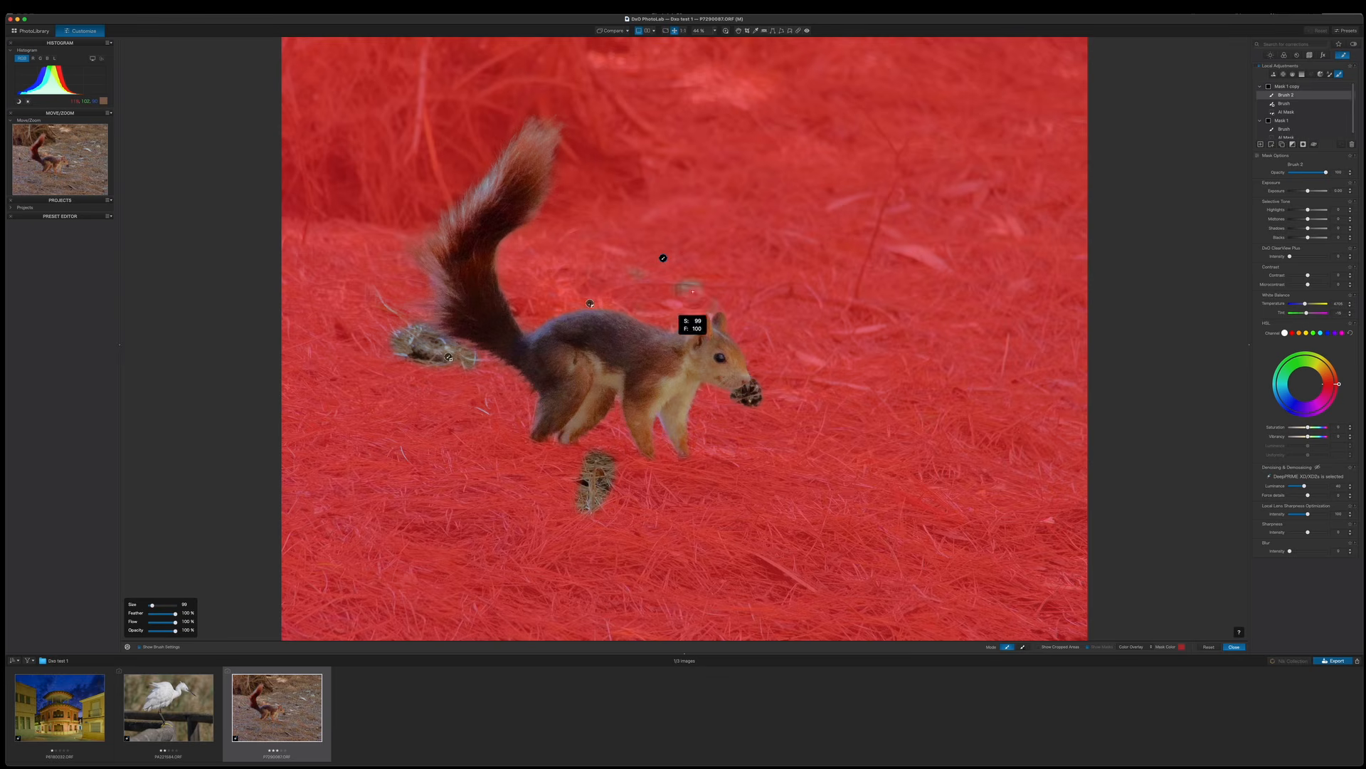
pyautogui.moveTo(463, 364)
pyautogui.mouseDown()
pyautogui.moveTo(382, 333)
pyautogui.moveTo(455, 360)
pyautogui.mouseUp()
pyautogui.moveTo(569, 511)
pyautogui.mouseDown()
pyautogui.moveTo(631, 487)
pyautogui.moveTo(551, 510)
pyautogui.moveTo(616, 450)
pyautogui.moveTo(575, 475)
pyautogui.moveTo(587, 505)
pyautogui.mouseUp()
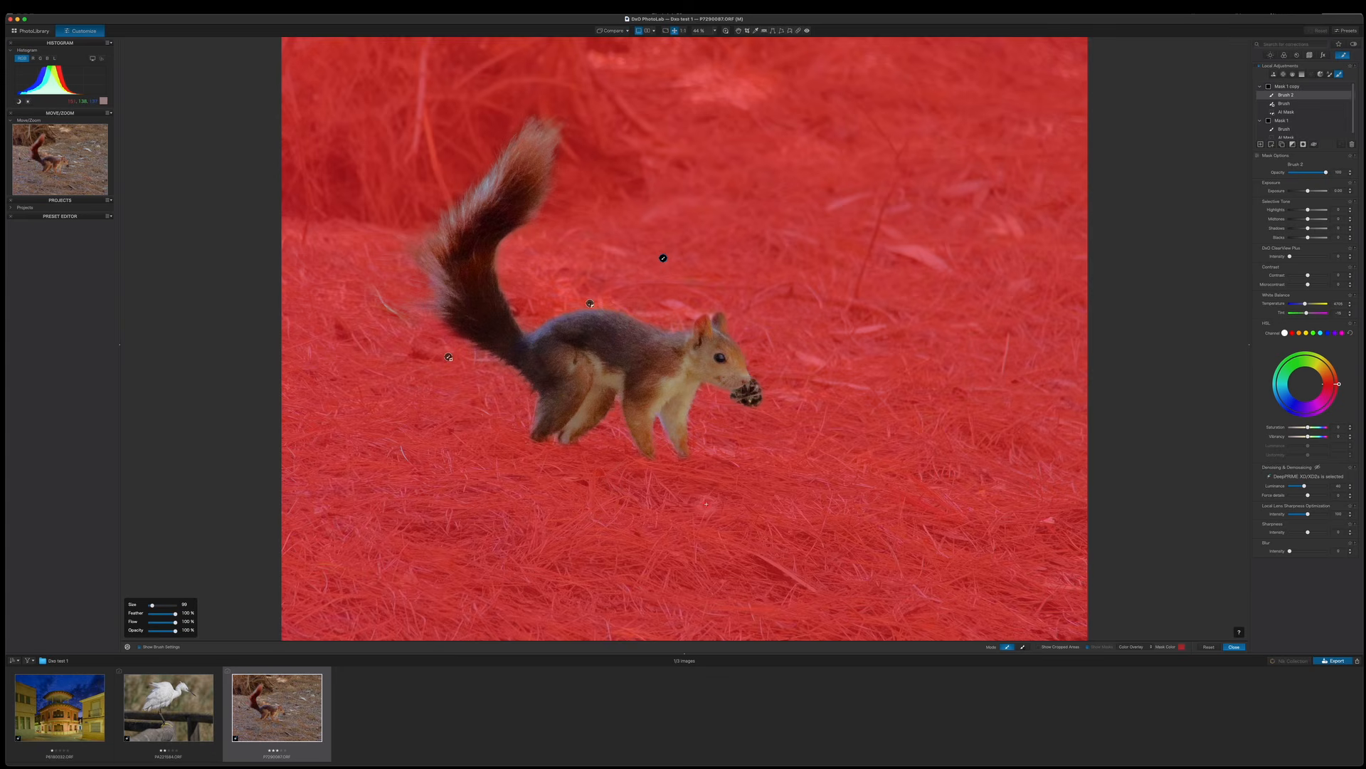
pyautogui.moveTo(753, 400); pyautogui.dragTo(745, 400)
# Lower the background mask's exposure and nudge its lightness.
pyautogui.click(1309, 194)
pyautogui.moveTo(1308, 194); pyautogui.dragTo(1306, 225)
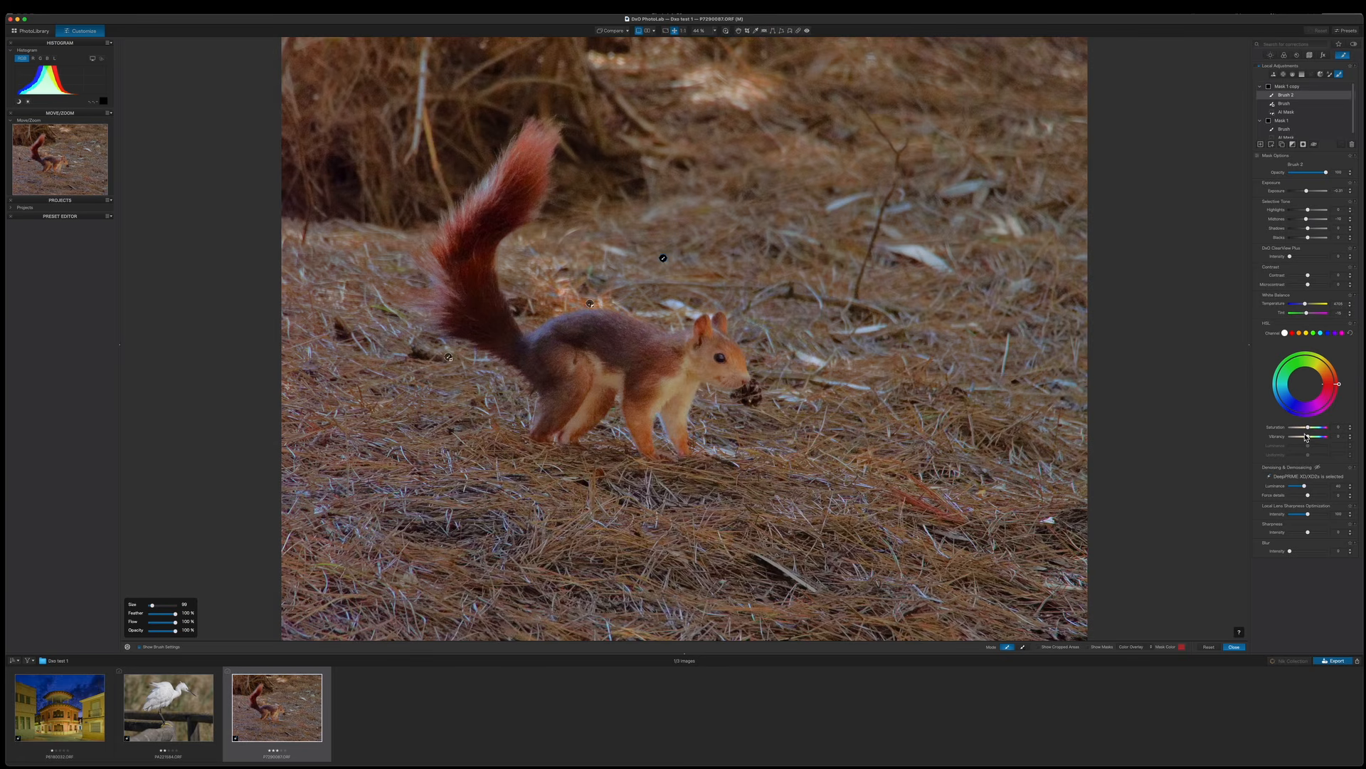
pyautogui.moveTo(1308, 437); pyautogui.dragTo(1306, 436)
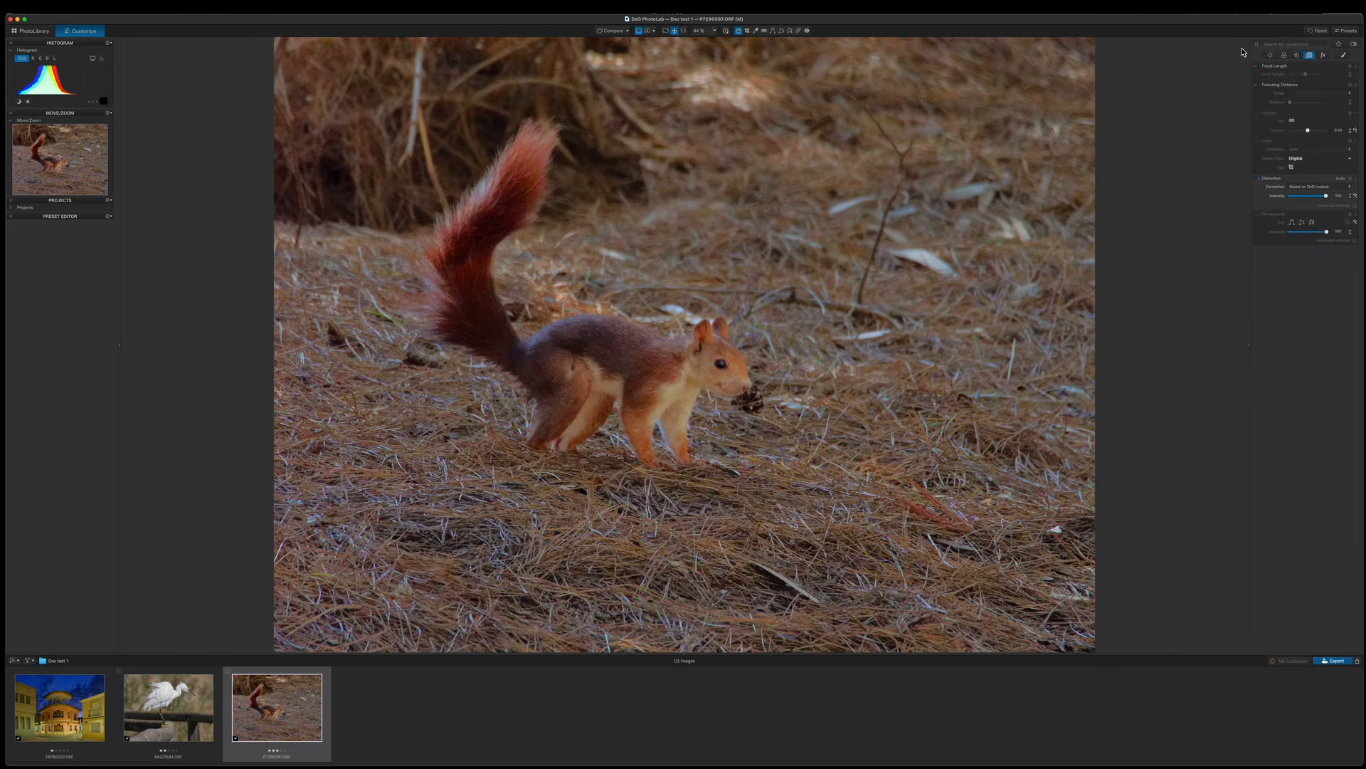
pyautogui.click(1270, 56)
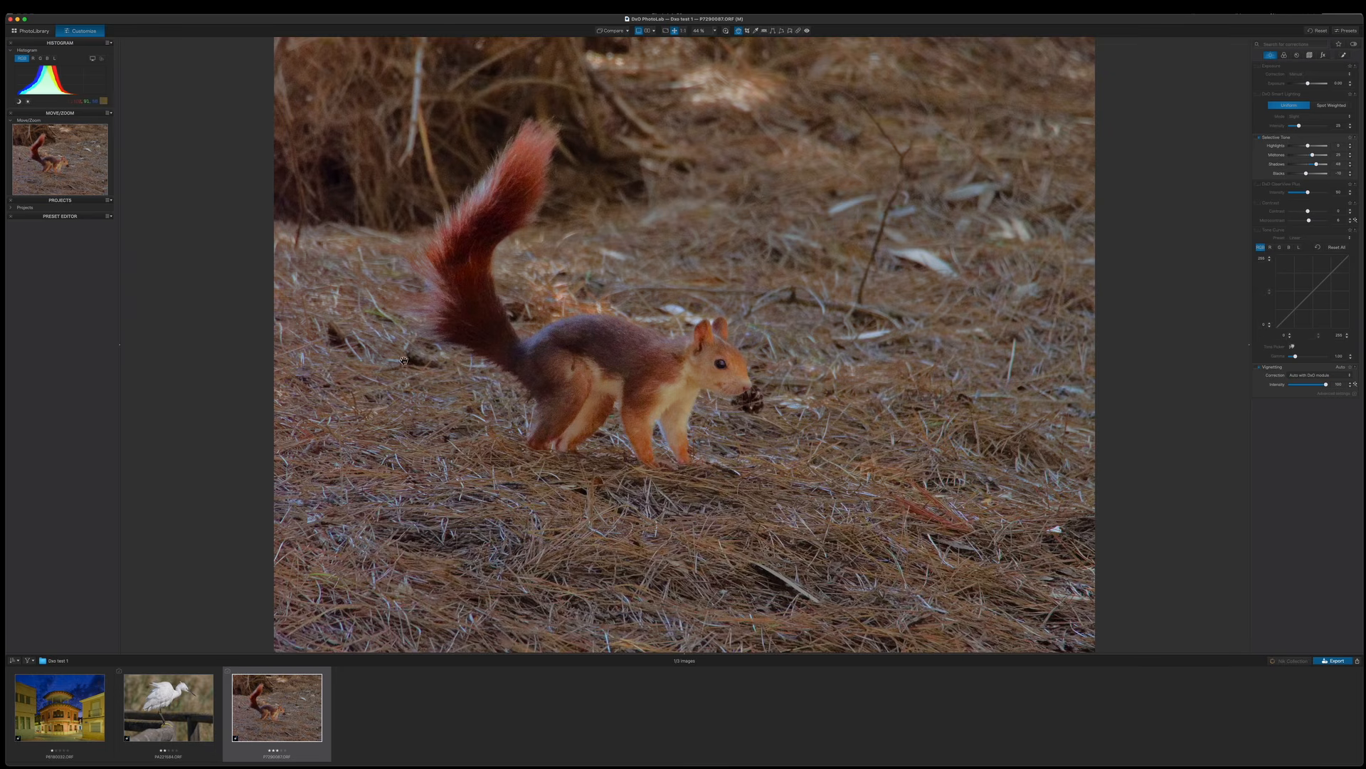
pyautogui.click(799, 31)
pyautogui.moveTo(775, 561)
pyautogui.mouseDown()
pyautogui.moveTo(752, 552)
pyautogui.moveTo(818, 588)
pyautogui.moveTo(734, 545)
pyautogui.moveTo(826, 590)
pyautogui.mouseUp()
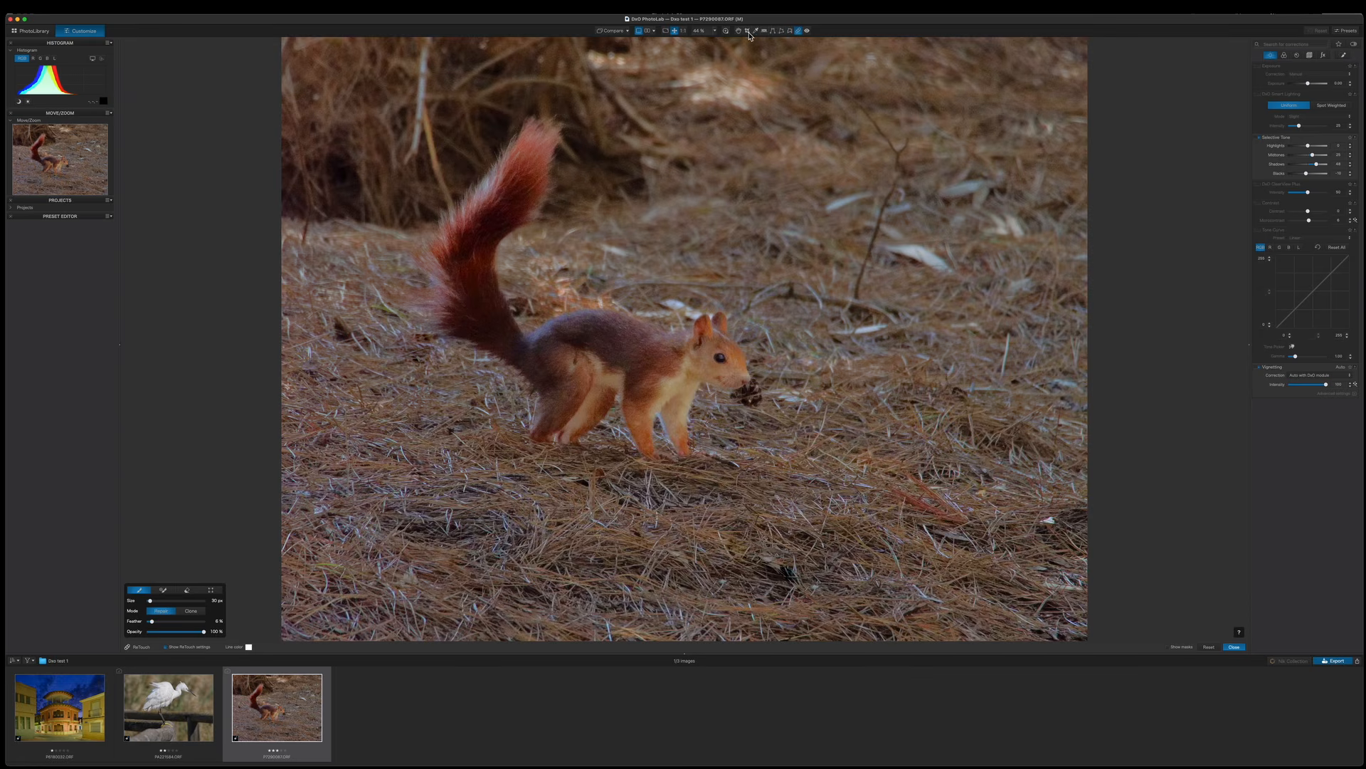
# Crop the squirrel photo to a 16:9 aspect ratio and shift the crop frame slightly upward.
pyautogui.click(748, 31)
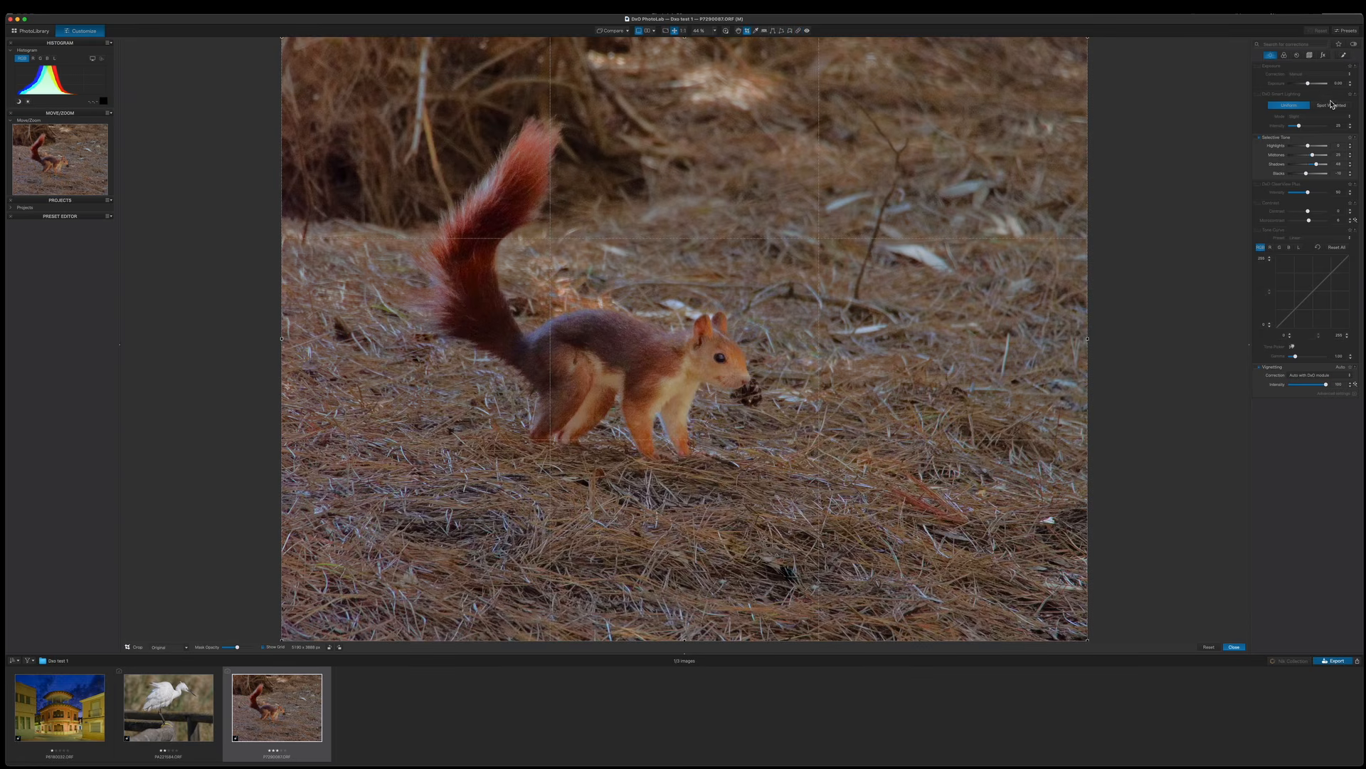
pyautogui.click(1311, 56)
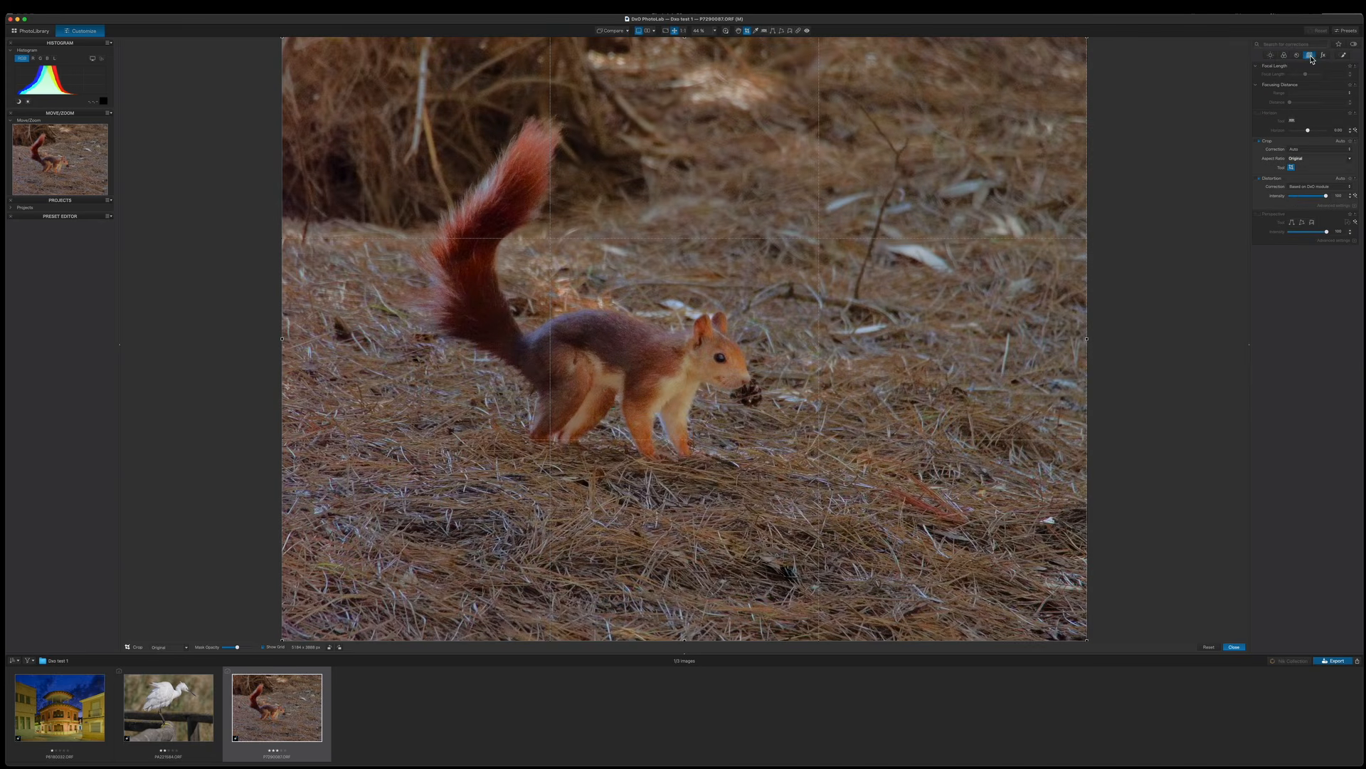
pyautogui.click(1351, 160)
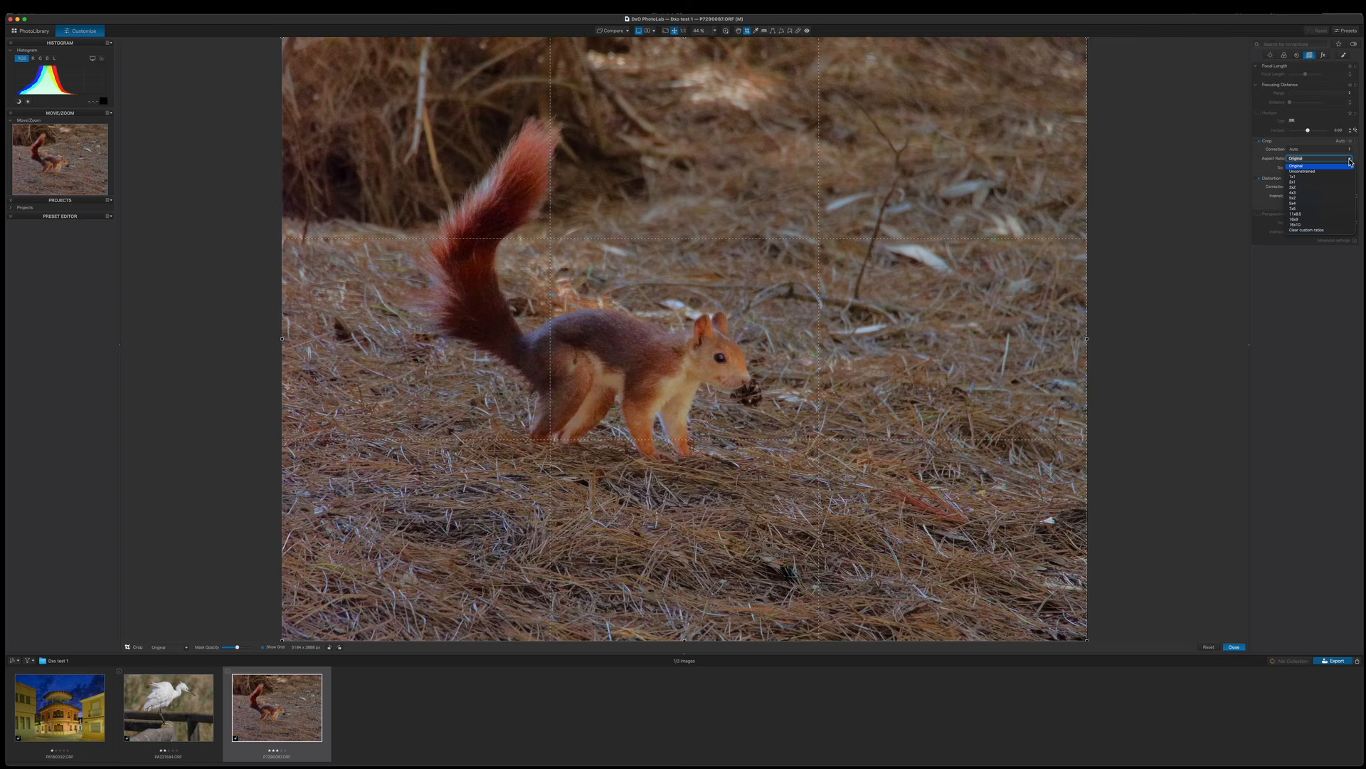
pyautogui.click(1302, 220)
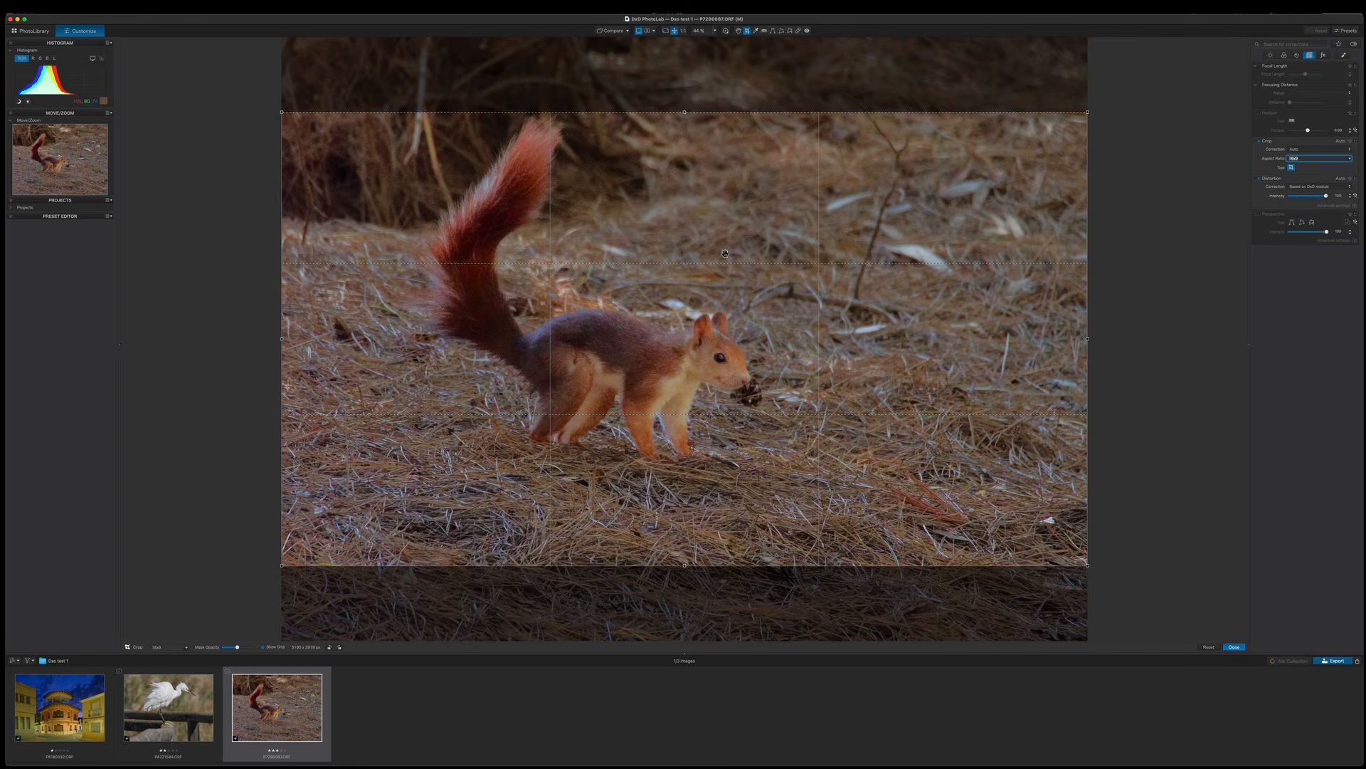
pyautogui.moveTo(692, 278); pyautogui.dragTo(691, 248)
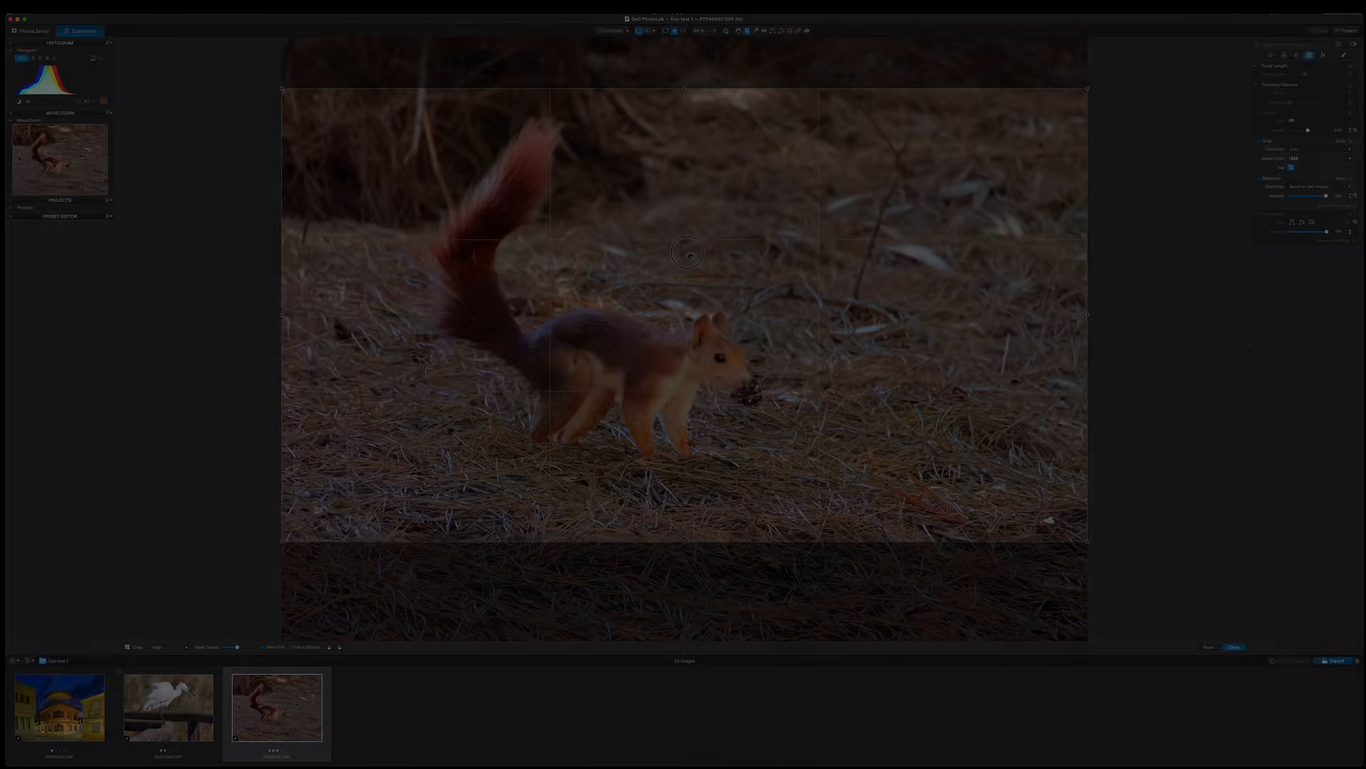